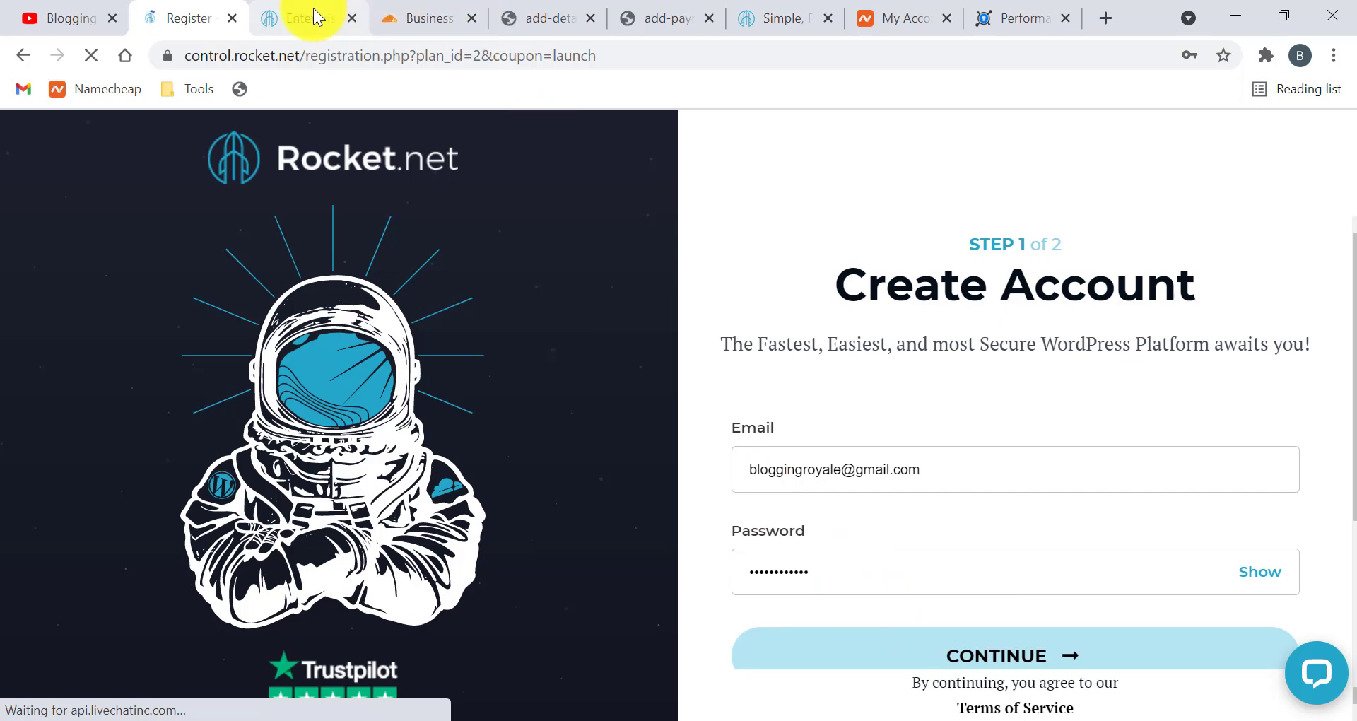
Look over the sign-up and payment screenshots and the Cloudflare Enterprise FAQ, then show the rocket.net homepage
left_click(503, 17)
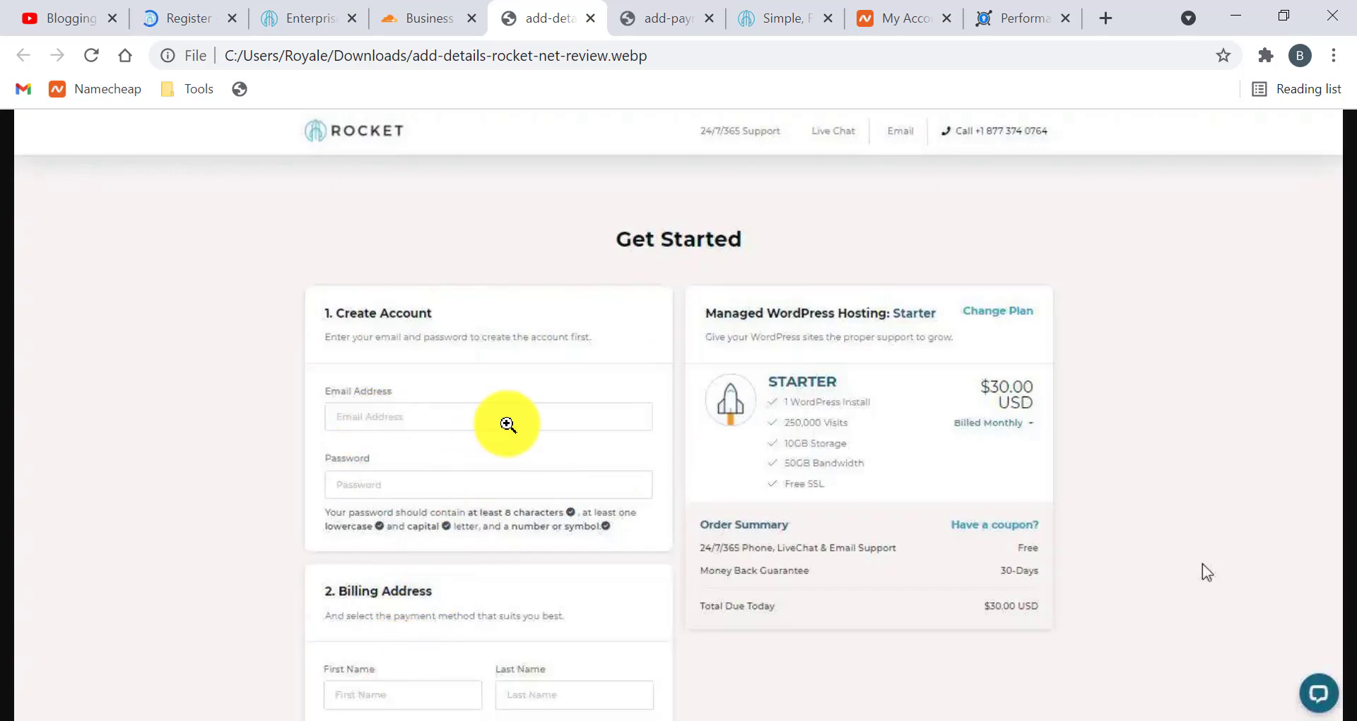
left_click(644, 17)
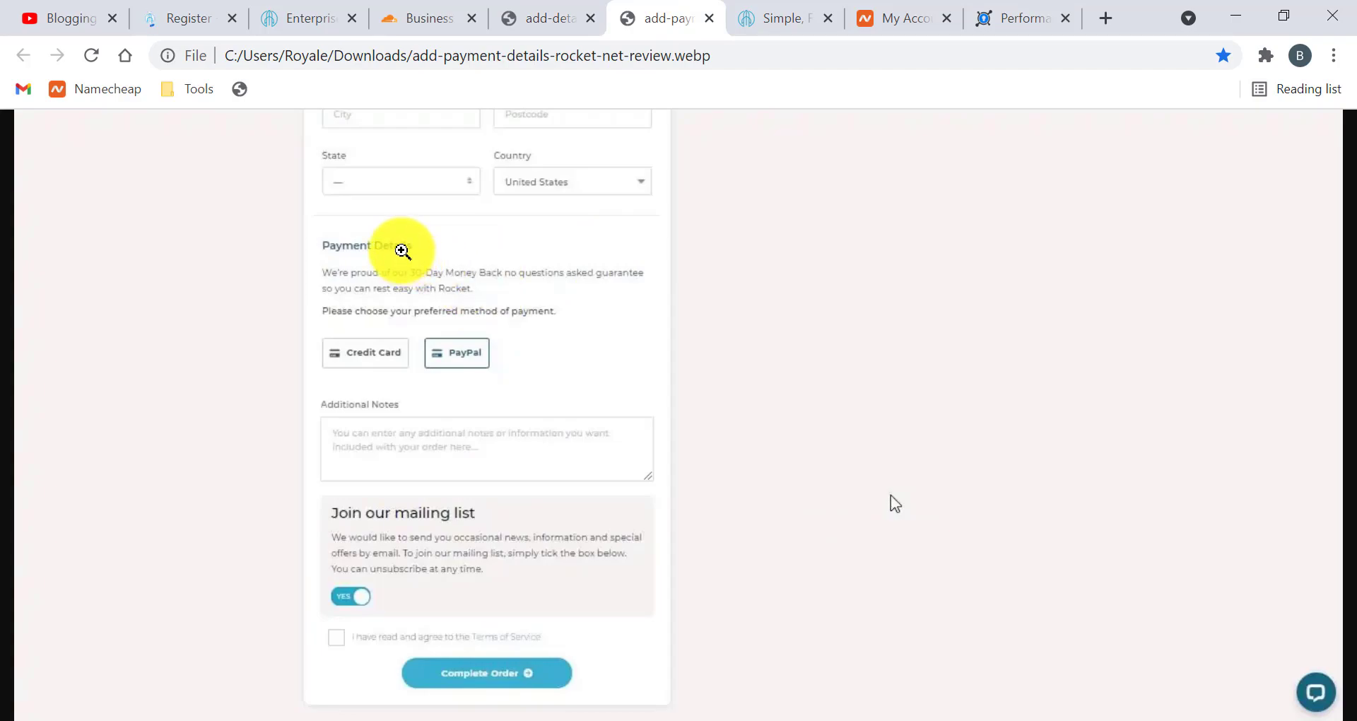
left_click(304, 20)
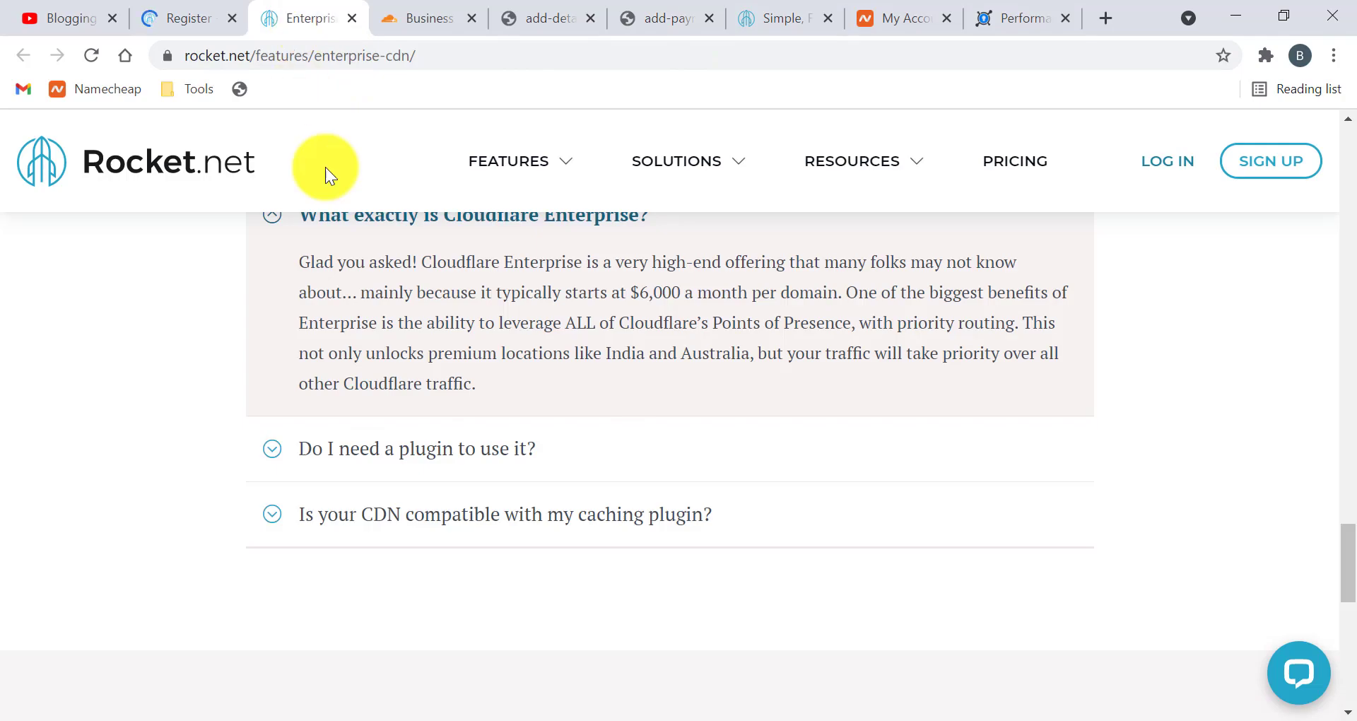
scroll(455, 282, "up", 2)
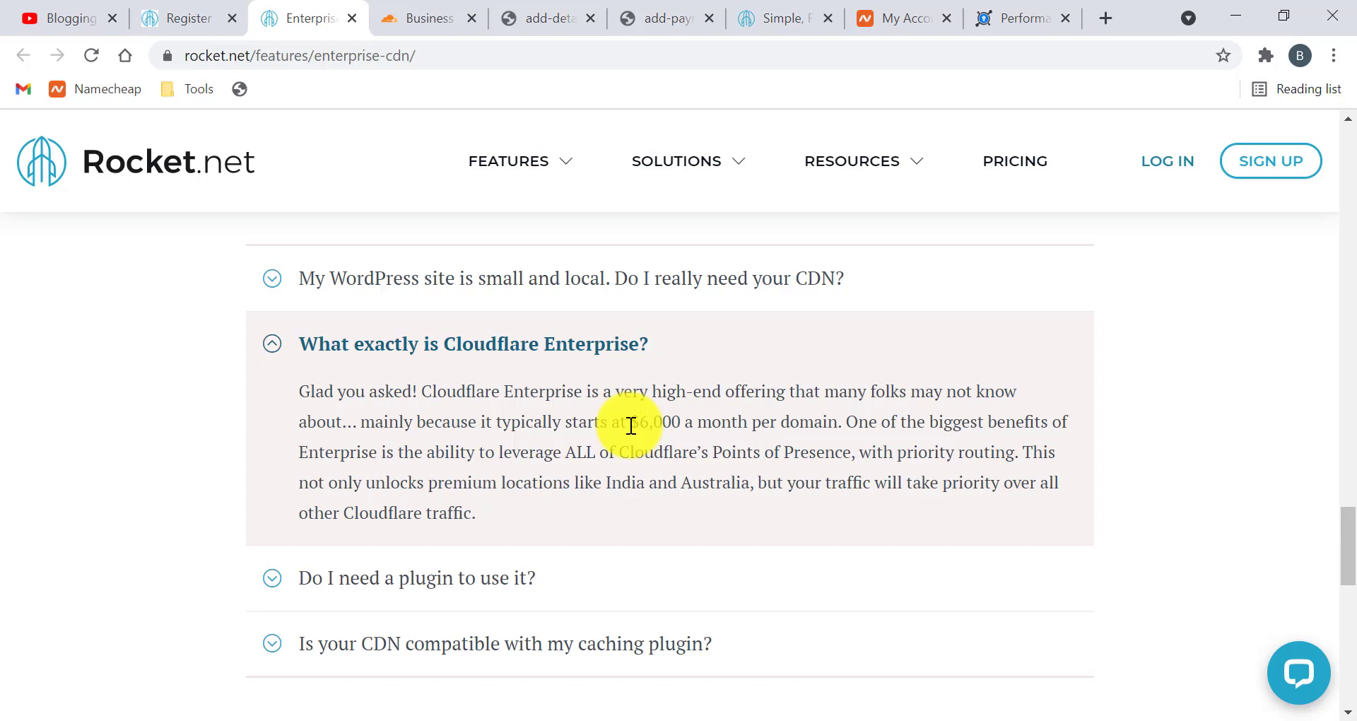
left_click(780, 14)
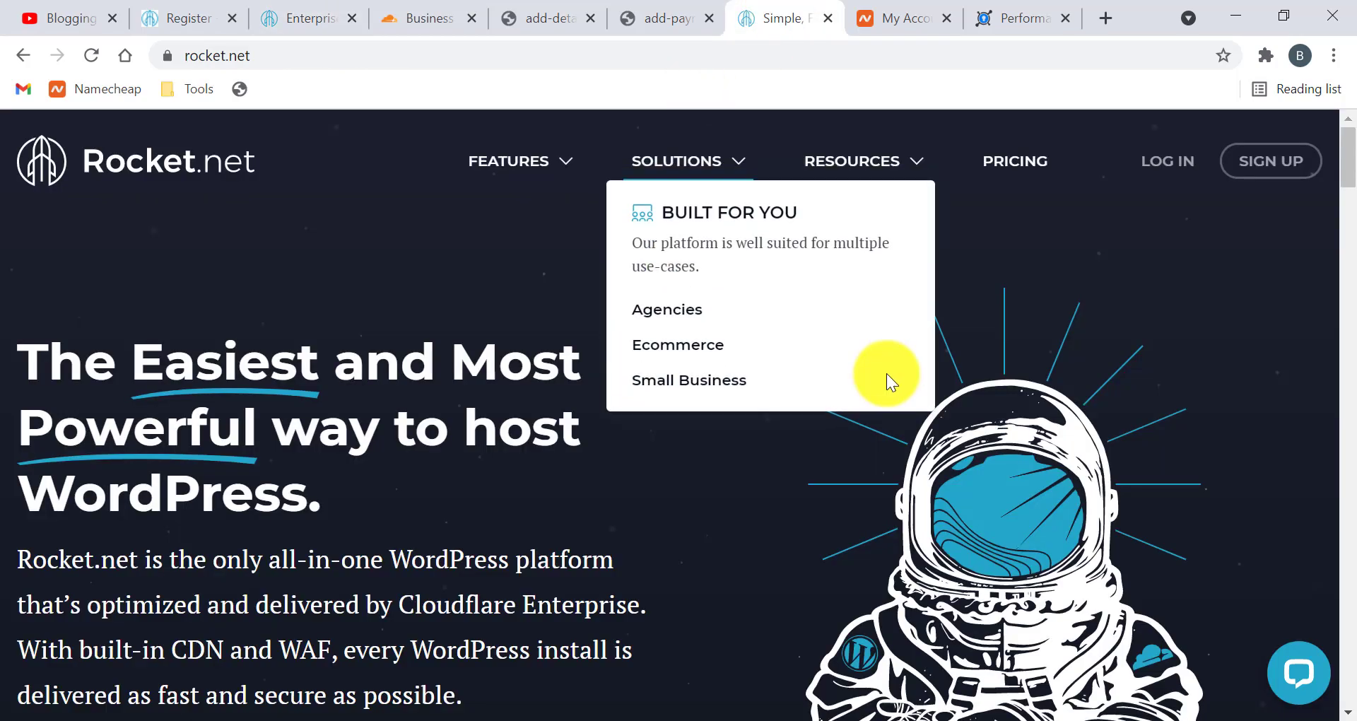
Log in and scroll through My Dashboard showing 0 of 1 sites and 0 of 10 GB disk
left_click(1170, 159)
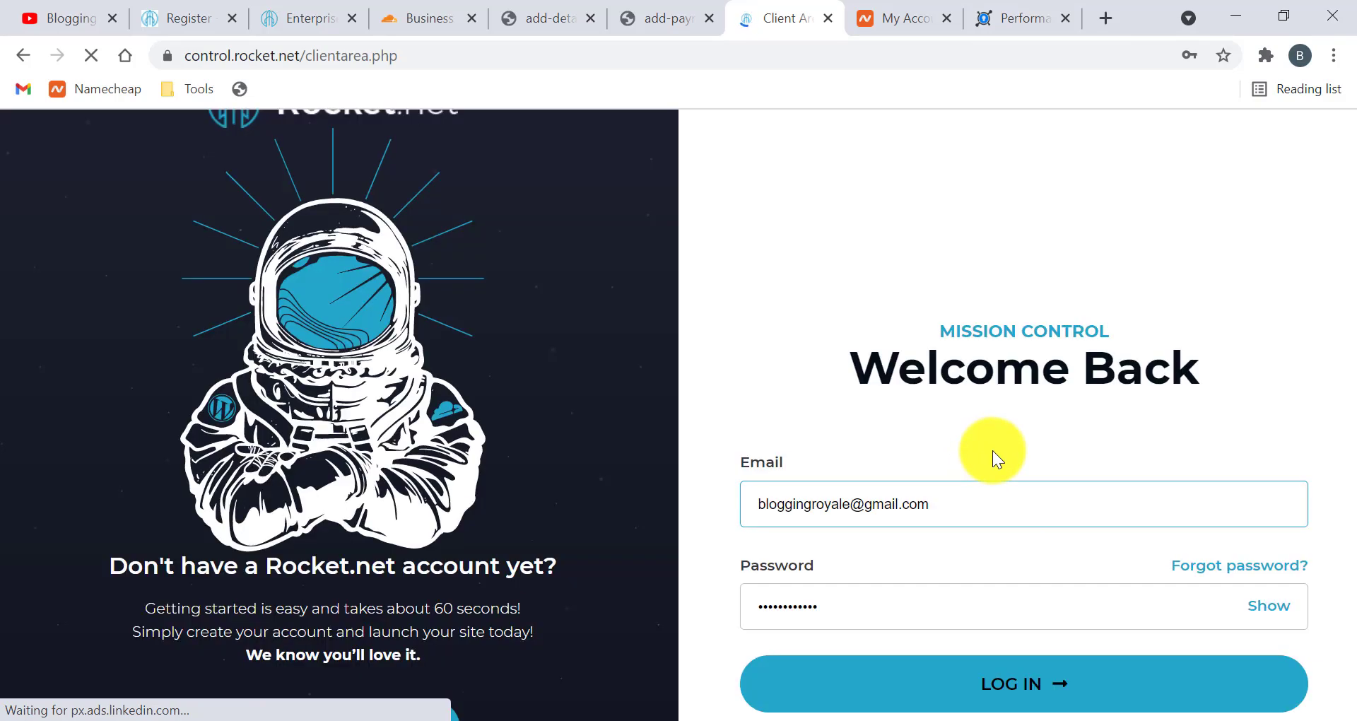
left_click(940, 689)
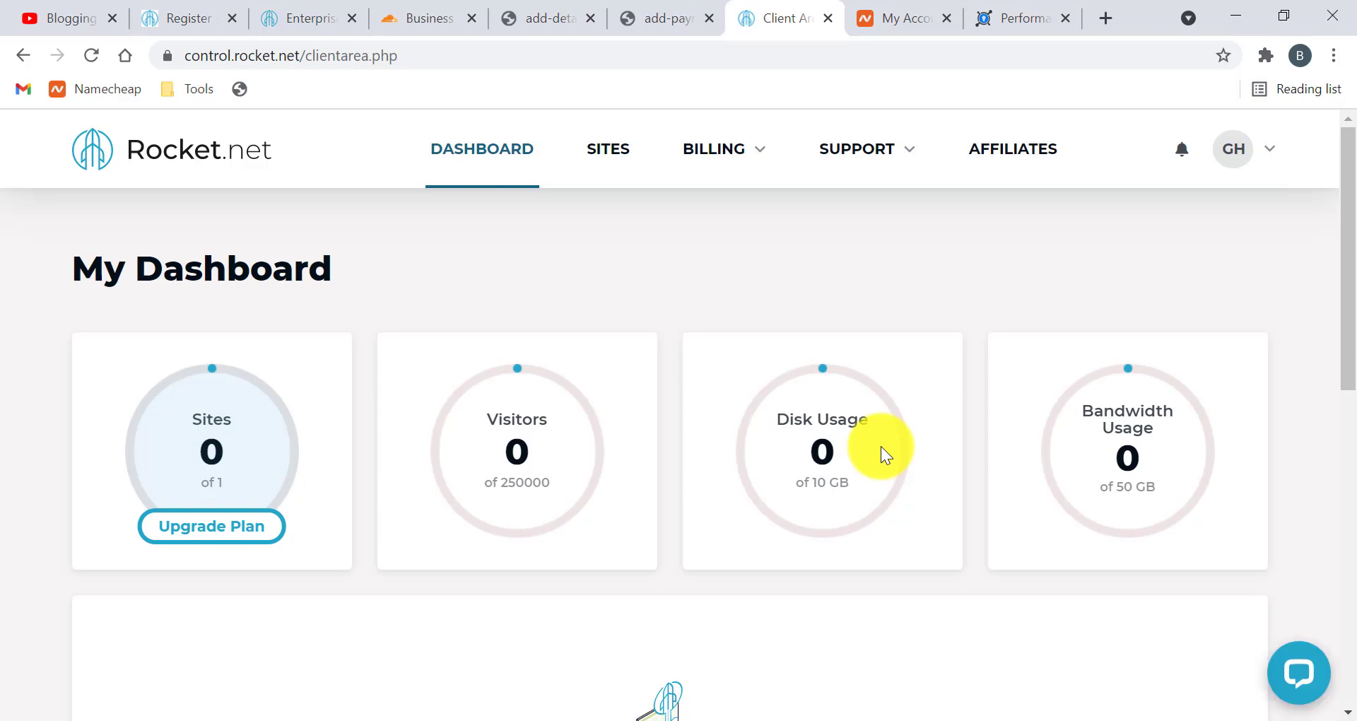
scroll(721, 394, "down", 5)
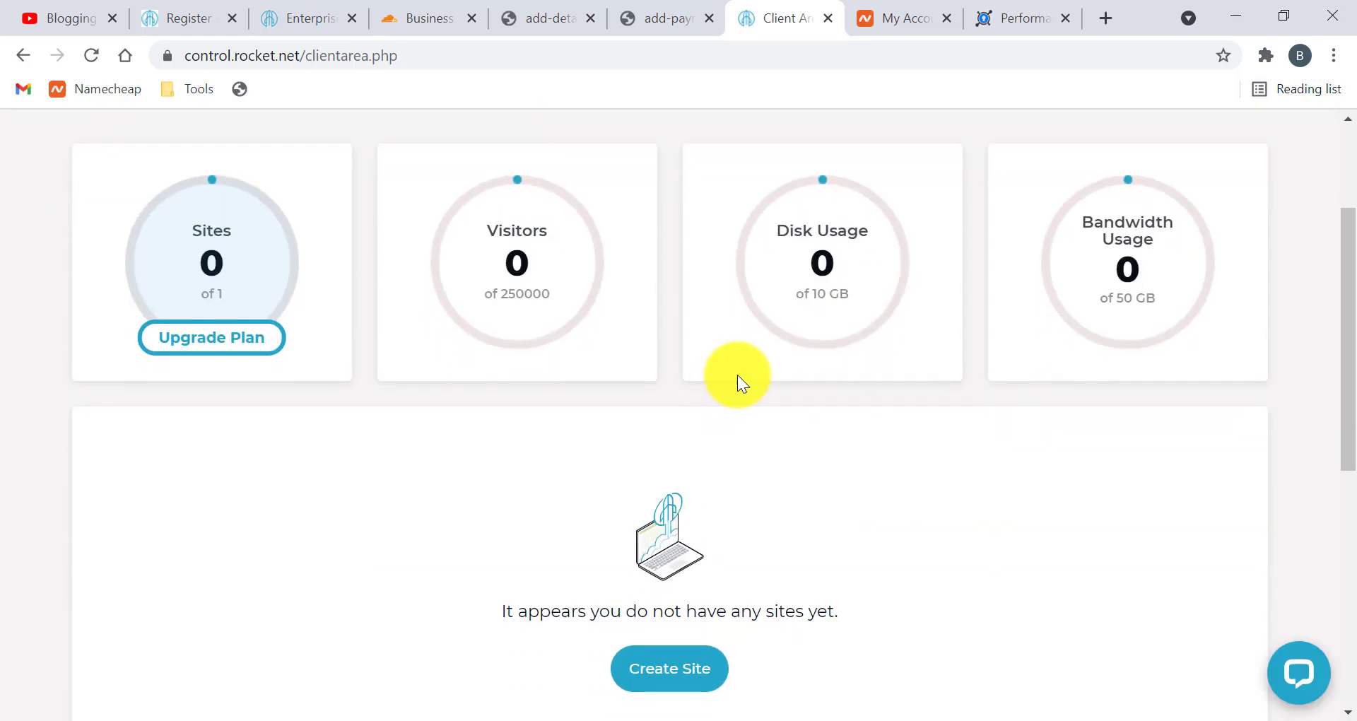
scroll(684, 377, "down", 3)
scroll(646, 348, "down", 3)
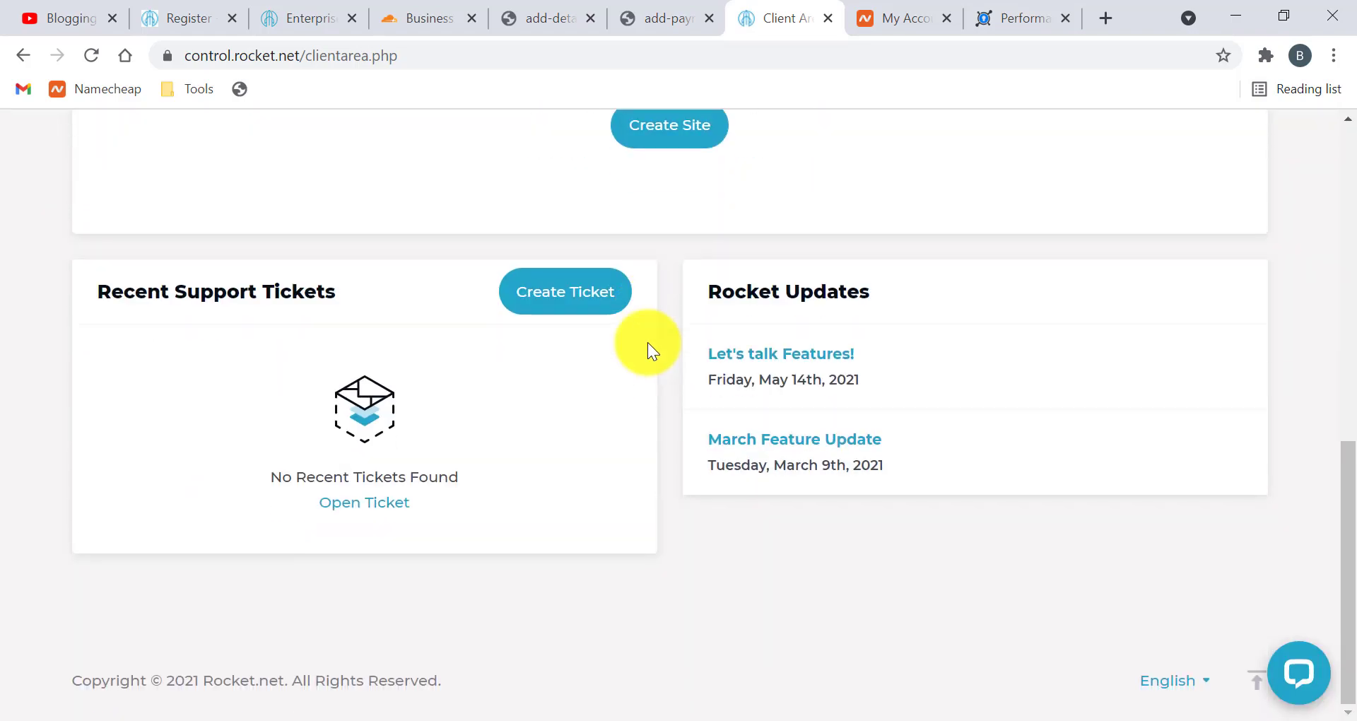
scroll(645, 349, "up", 6)
scroll(648, 342, "up", 3)
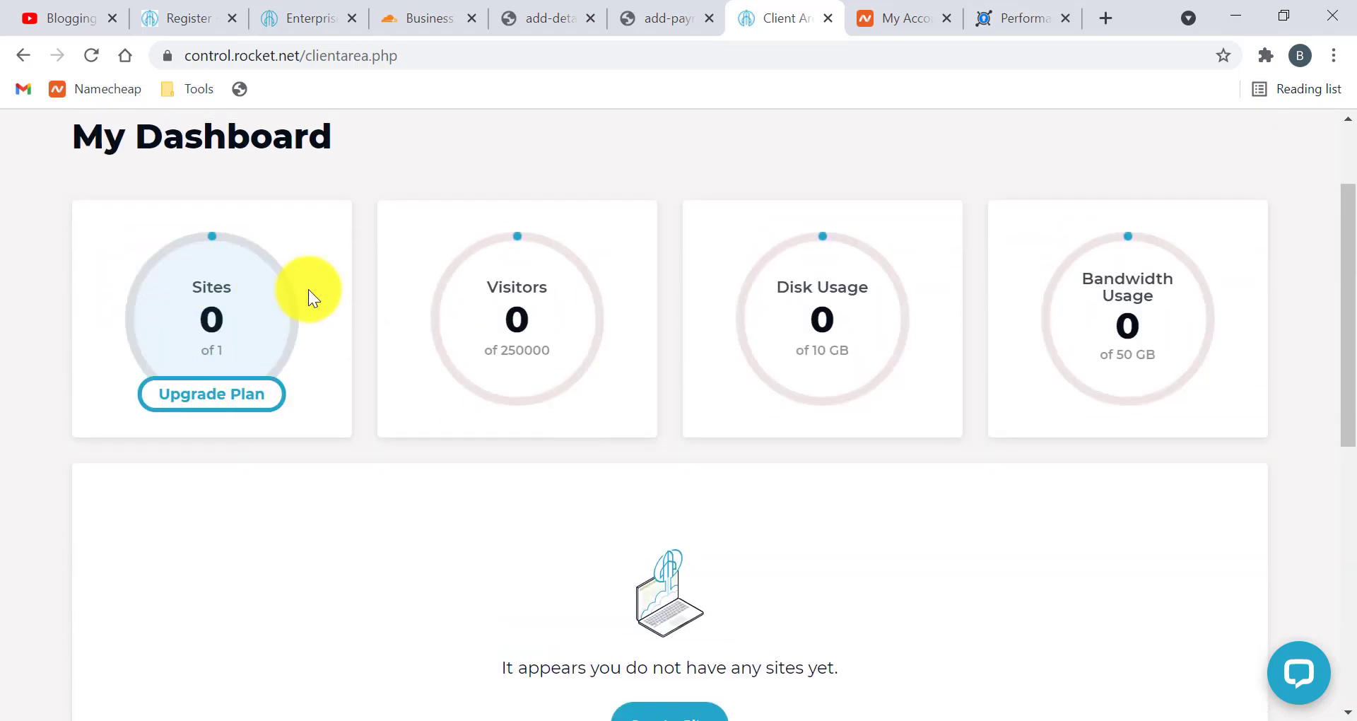
scroll(308, 290, "up", 2)
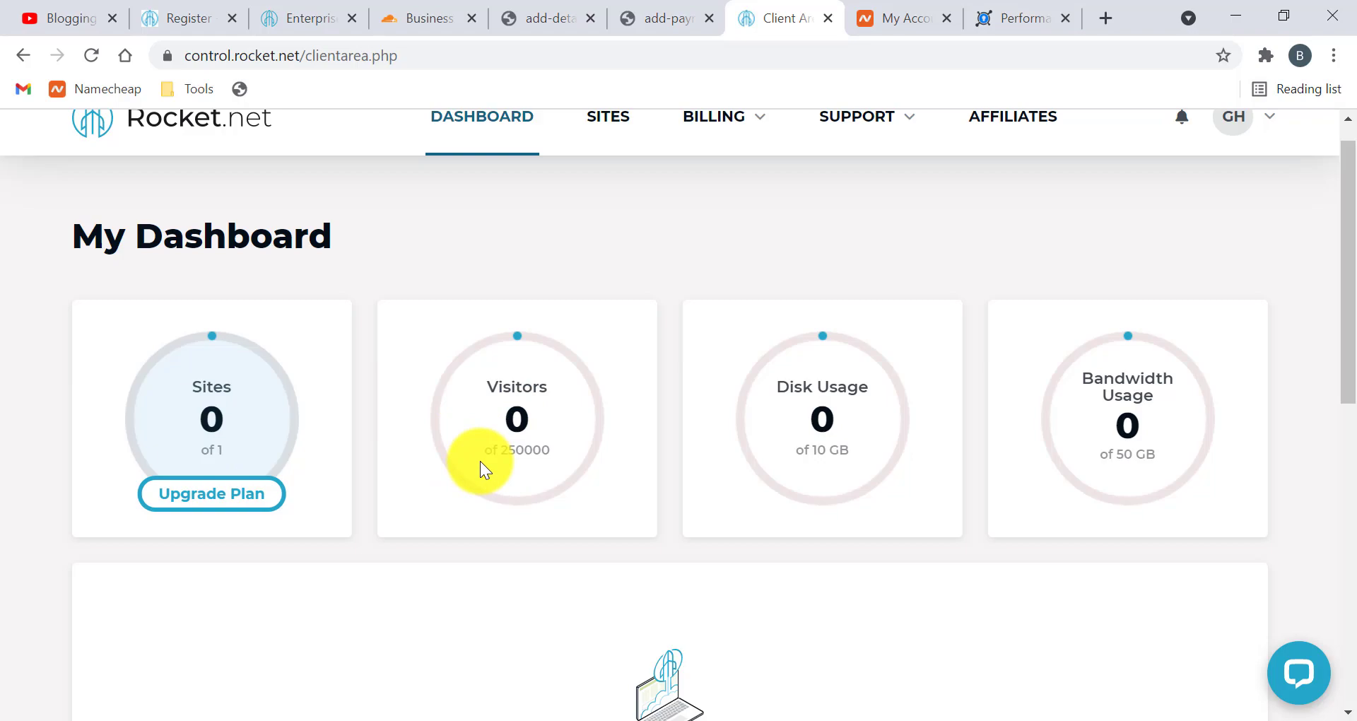
scroll(481, 461, "down", 1)
scroll(489, 384, "up", 2)
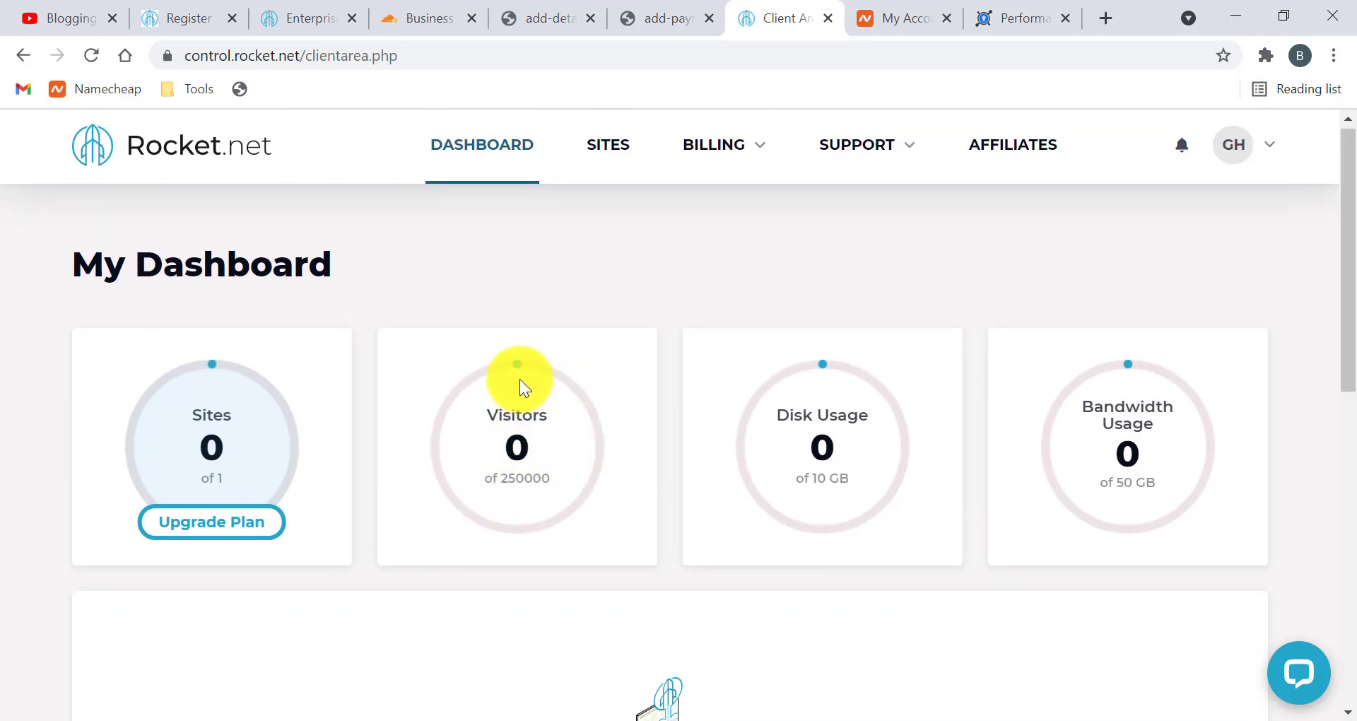
scroll(818, 358, "down", 2)
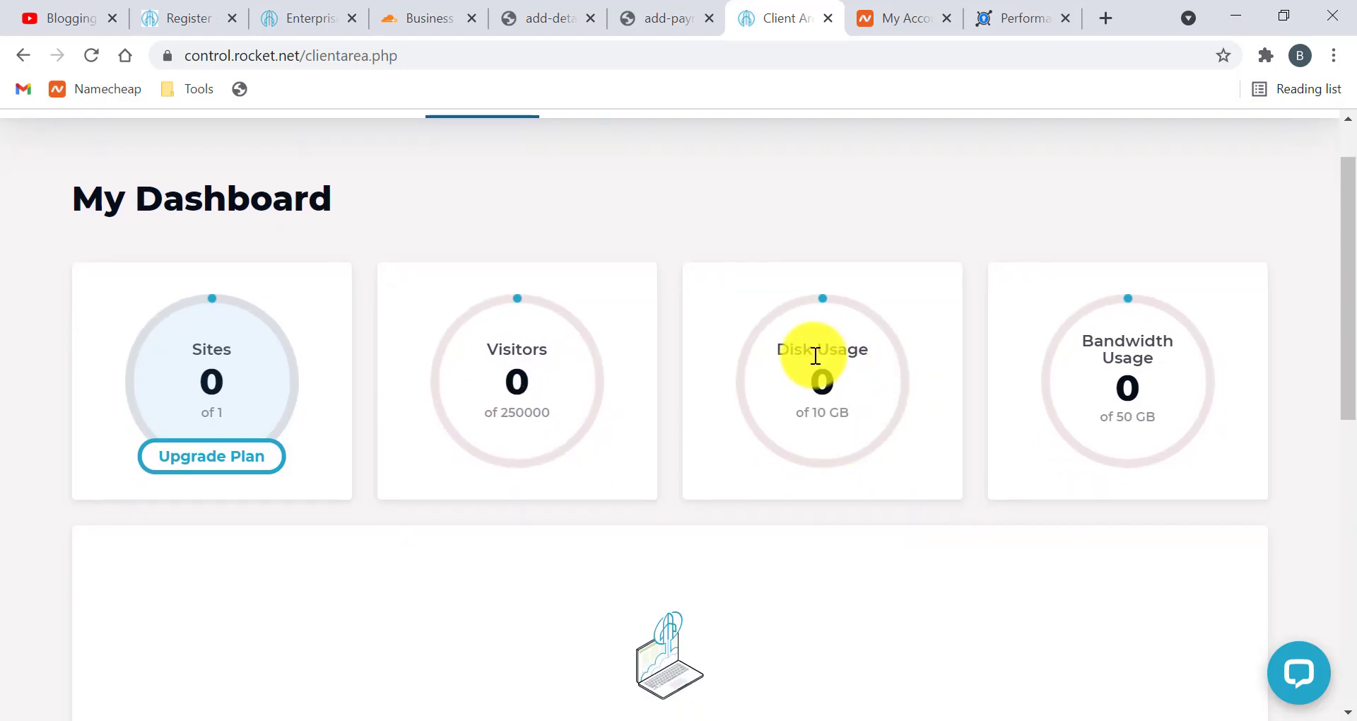
scroll(1105, 315, "down", 2)
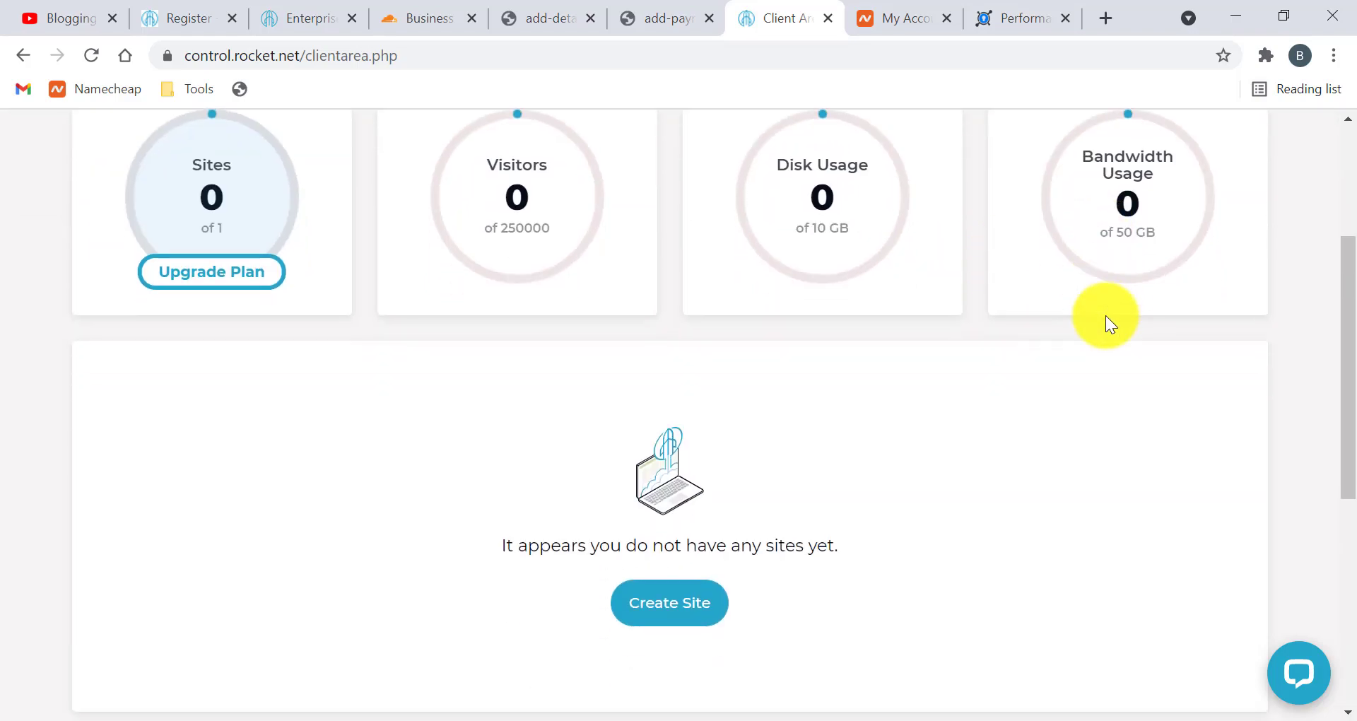
scroll(1106, 315, "down", 1)
scroll(1106, 316, "up", 1)
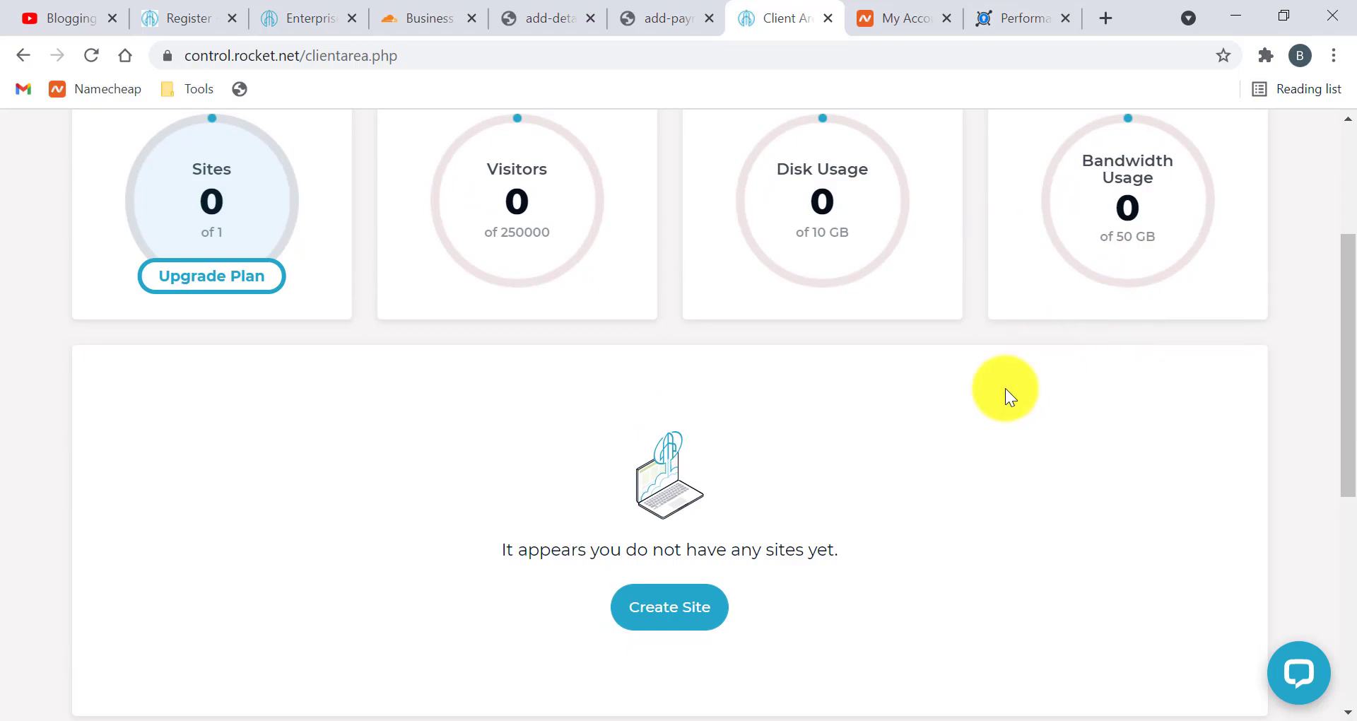
scroll(954, 432, "down", 1)
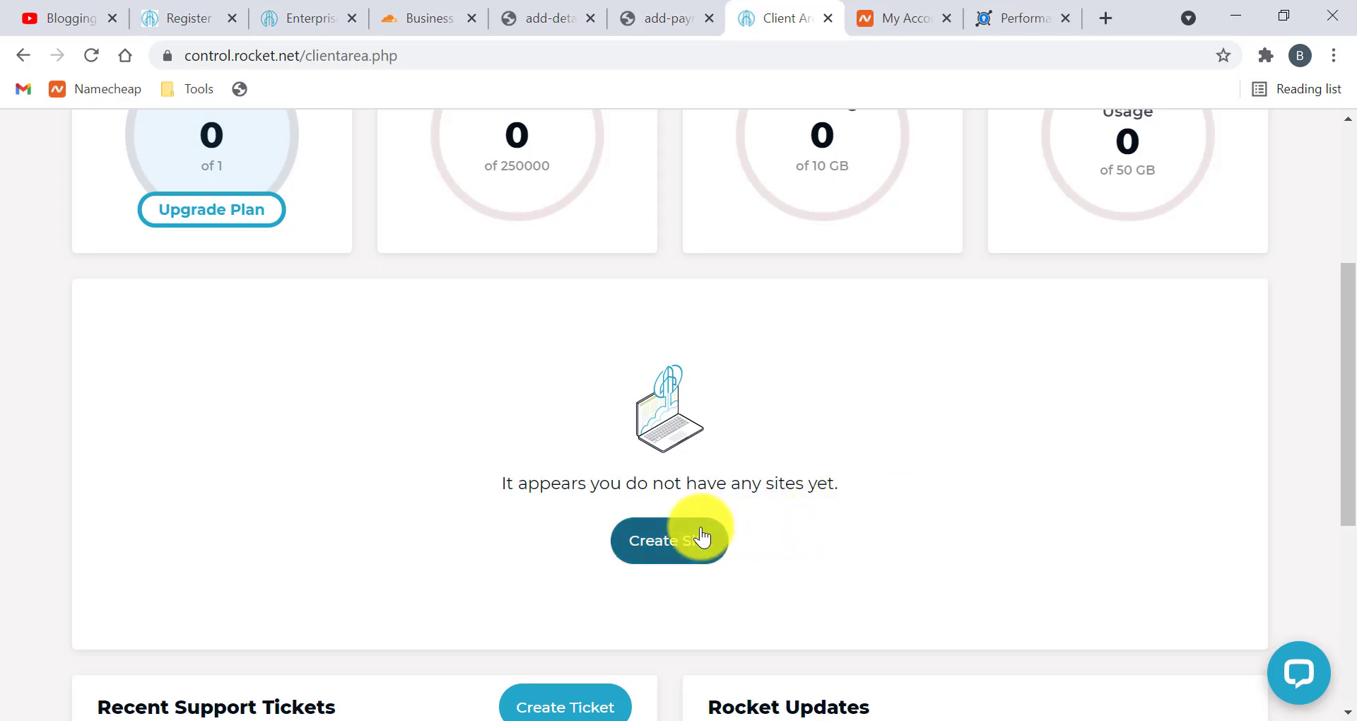
Create a site named 'Blogging Royale' in US - San Jose and continue to WordPress Information
left_click(665, 541)
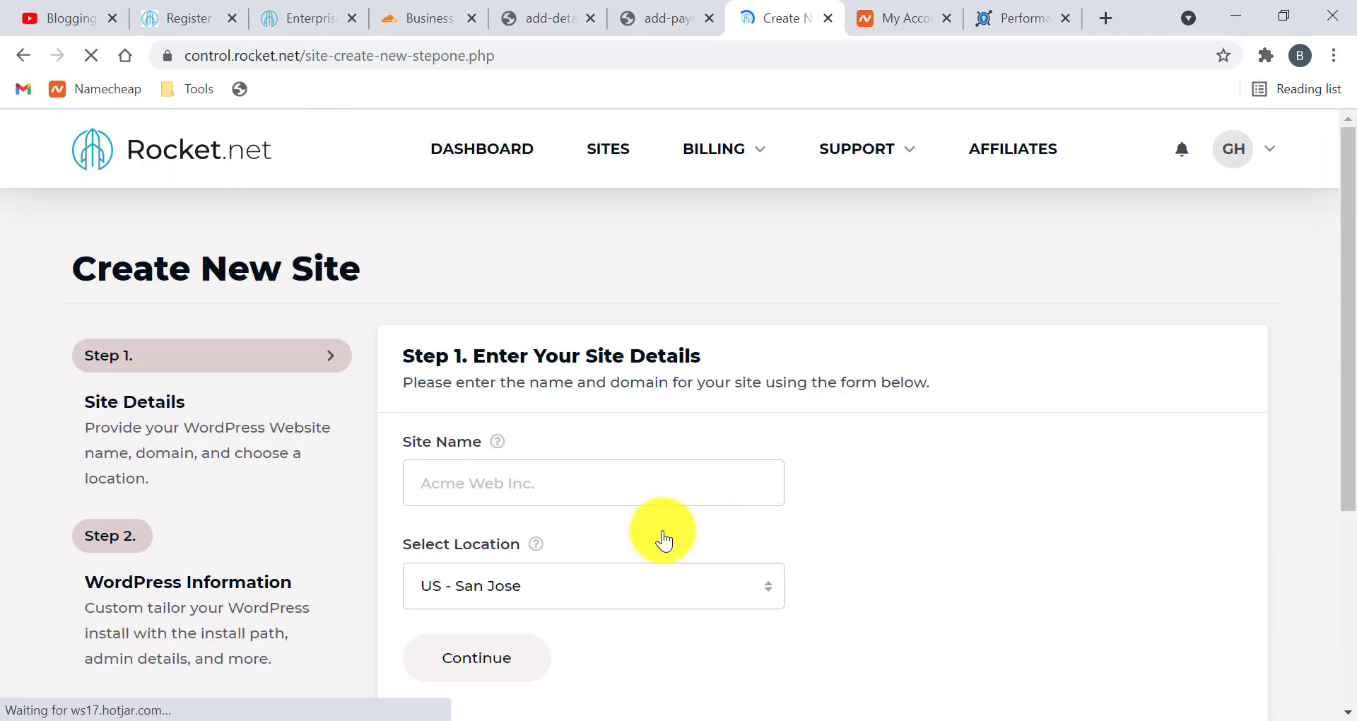
scroll(665, 541, "down", 2)
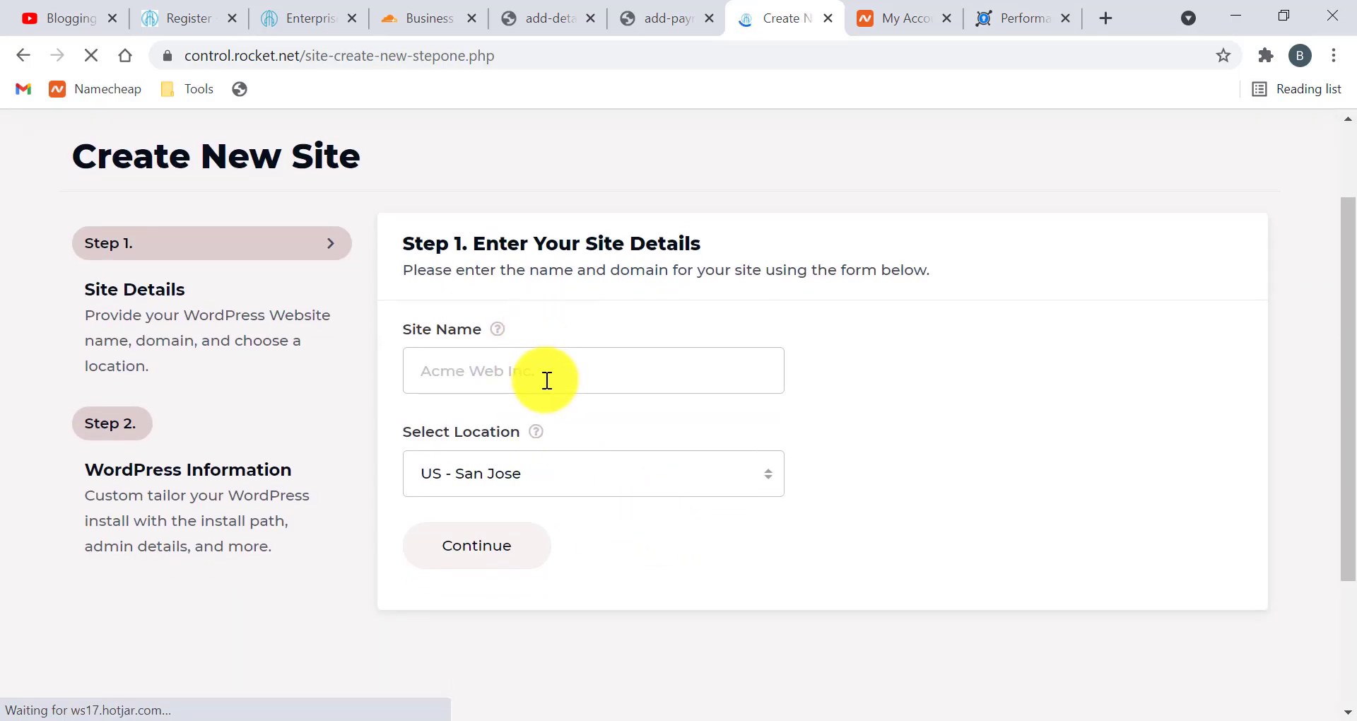
left_click(543, 371)
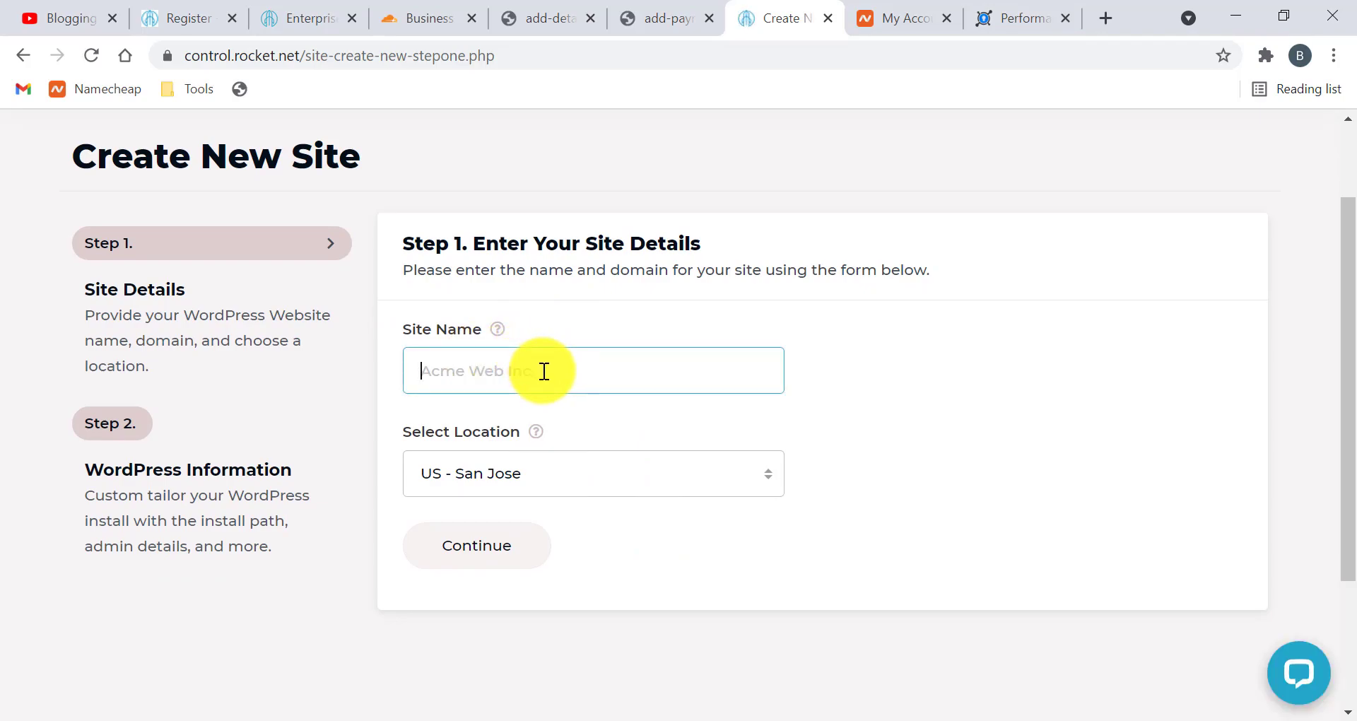
type("Bloggi")
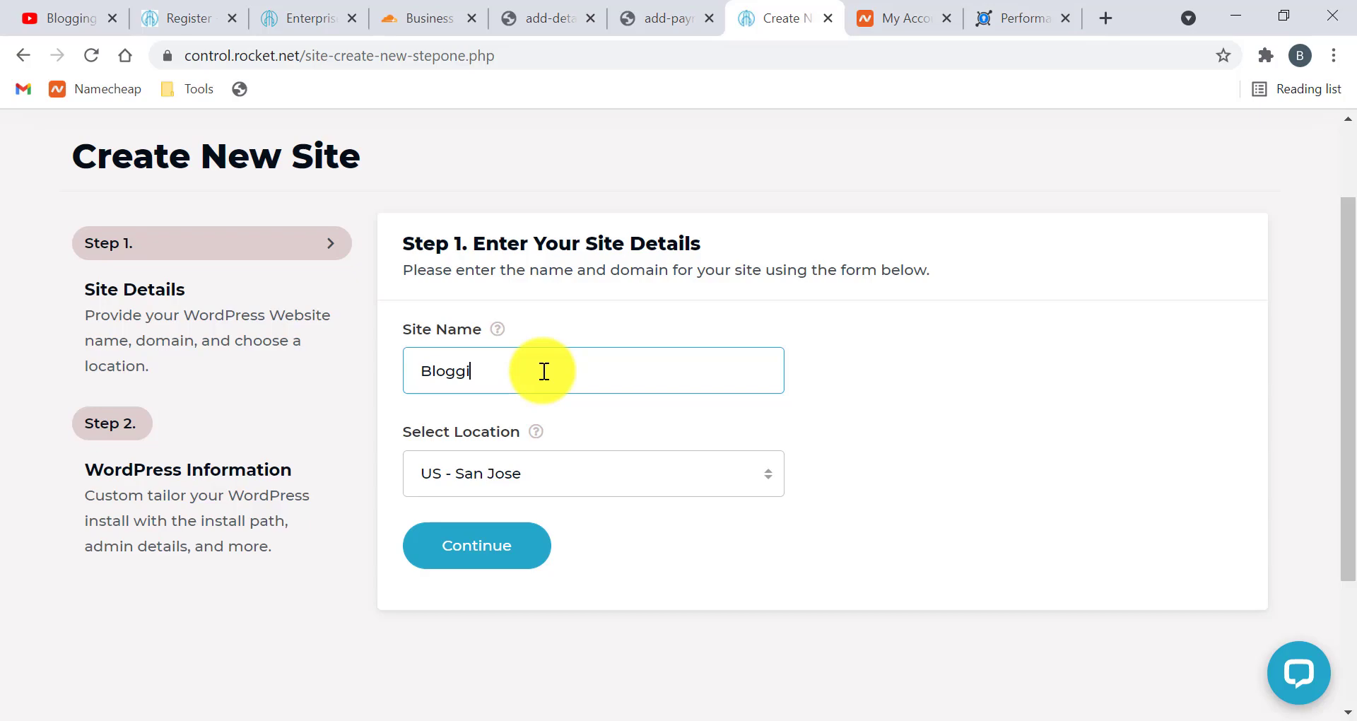
type("ng Royale")
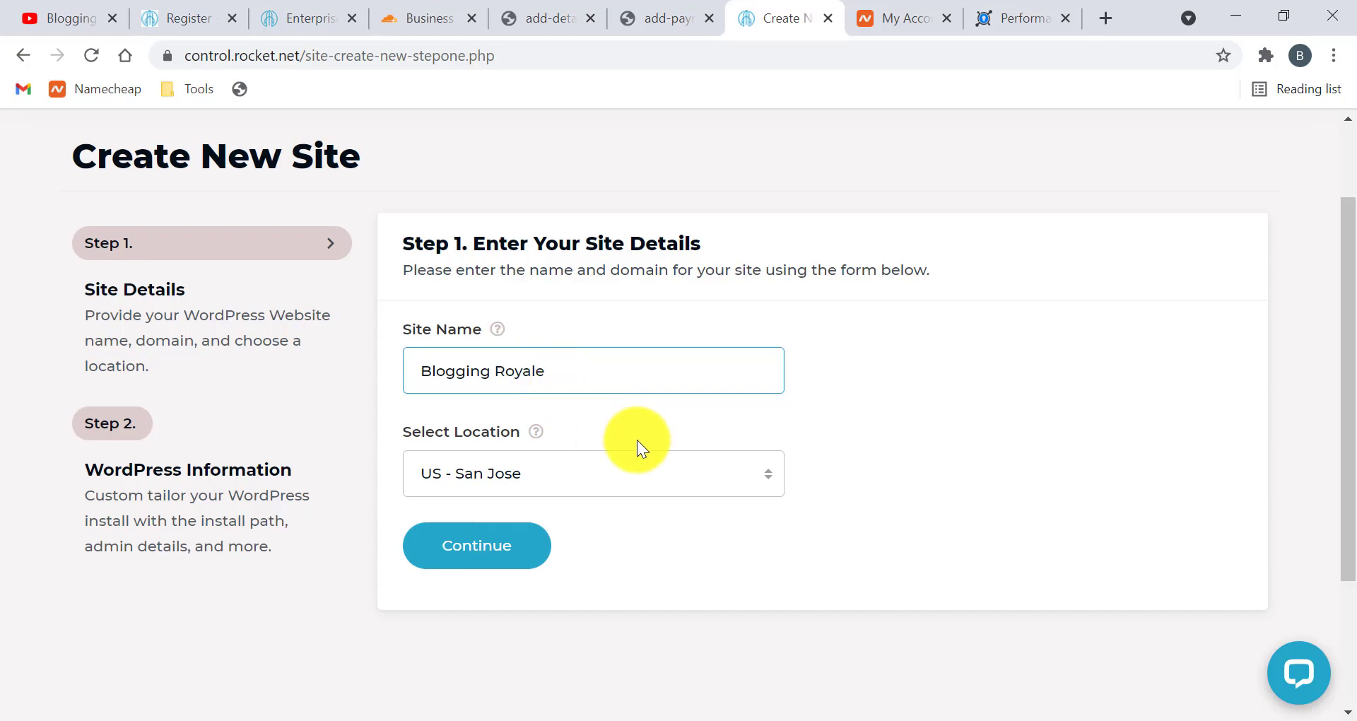
left_click(646, 468)
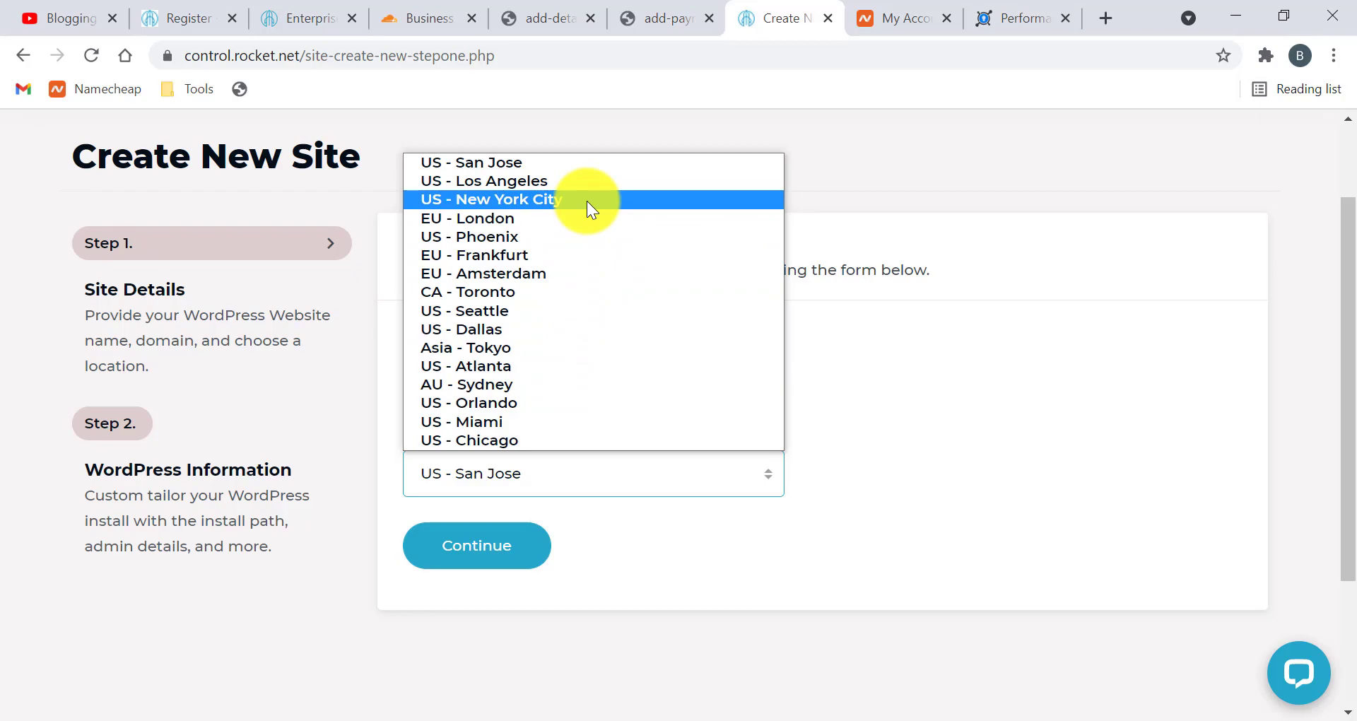
left_click(900, 440)
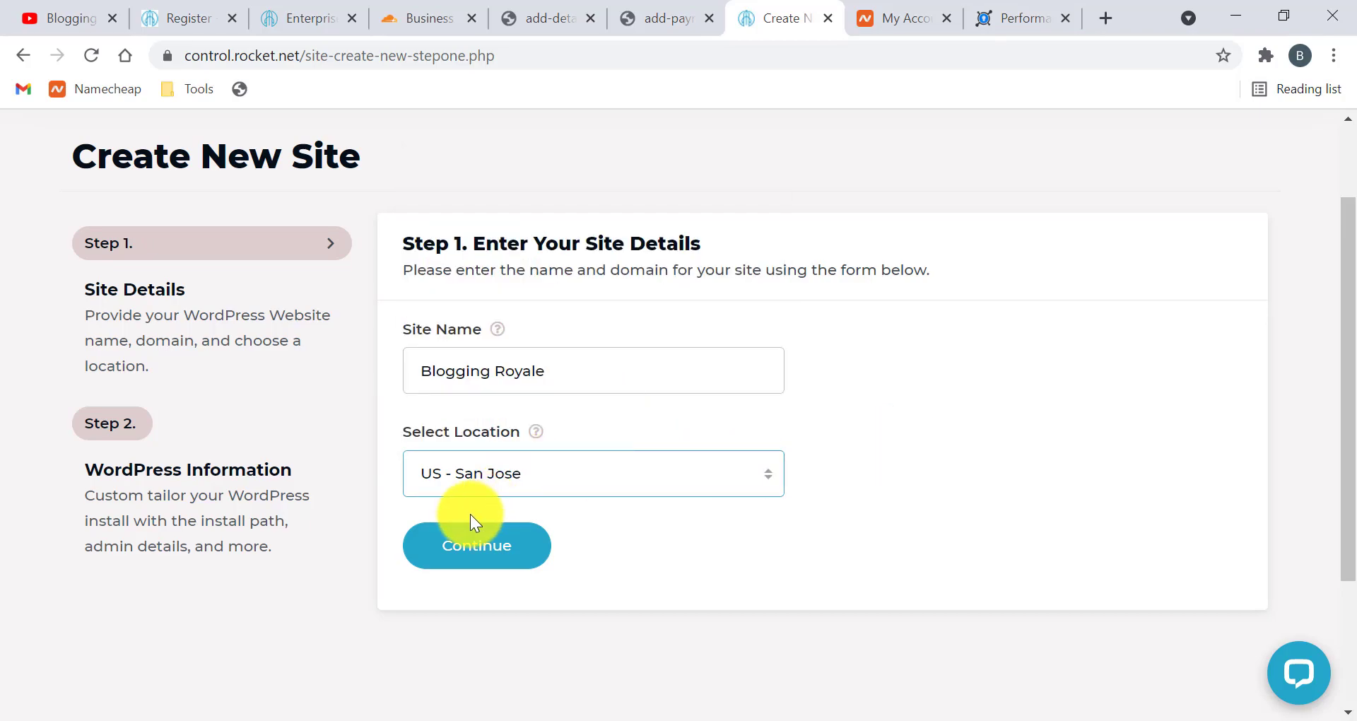
left_click(422, 546)
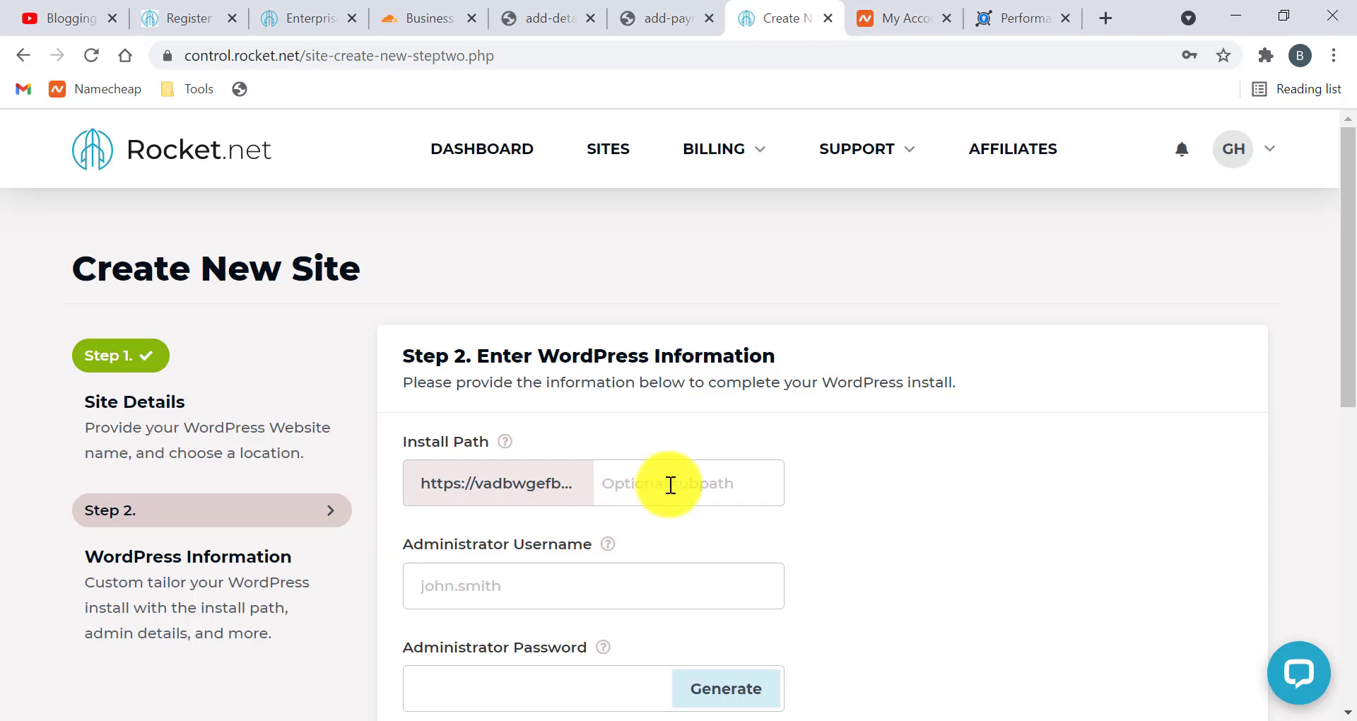
Set the administrator username to 'admin' and insert a generated password
scroll(675, 486, "down", 1)
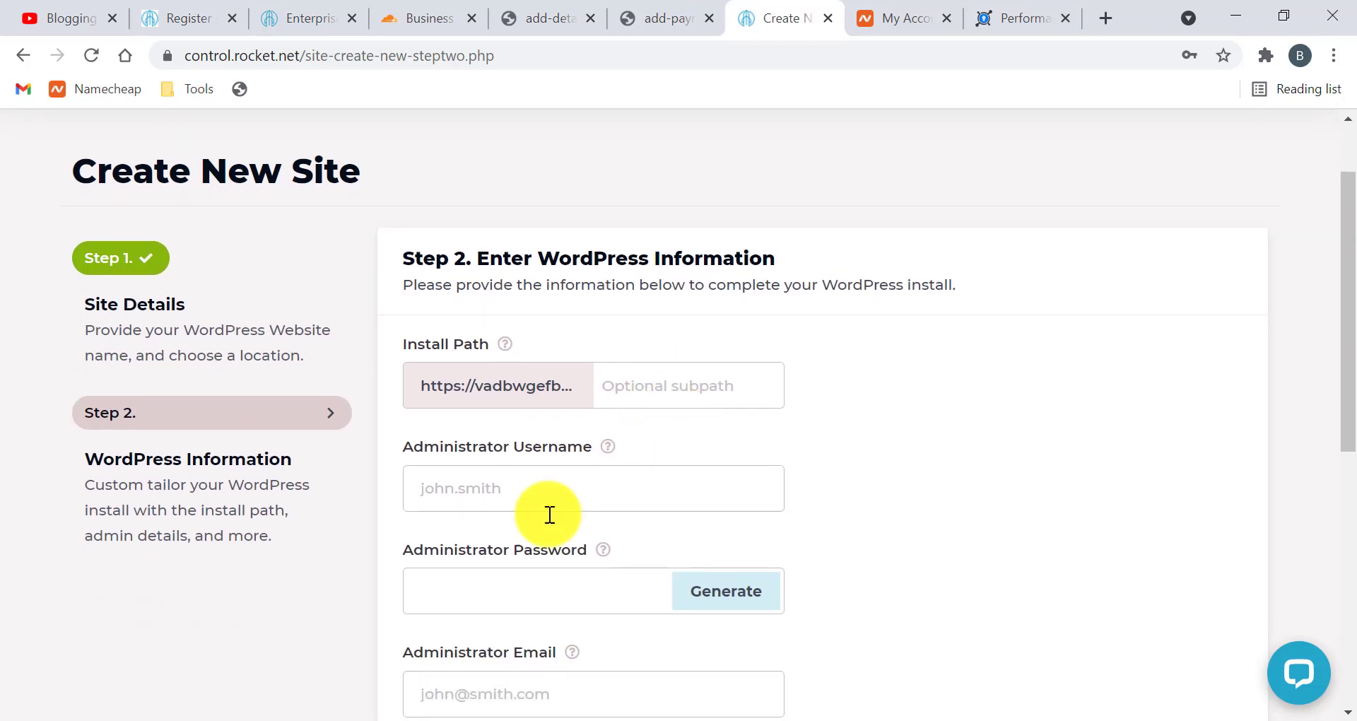
left_click(509, 493)
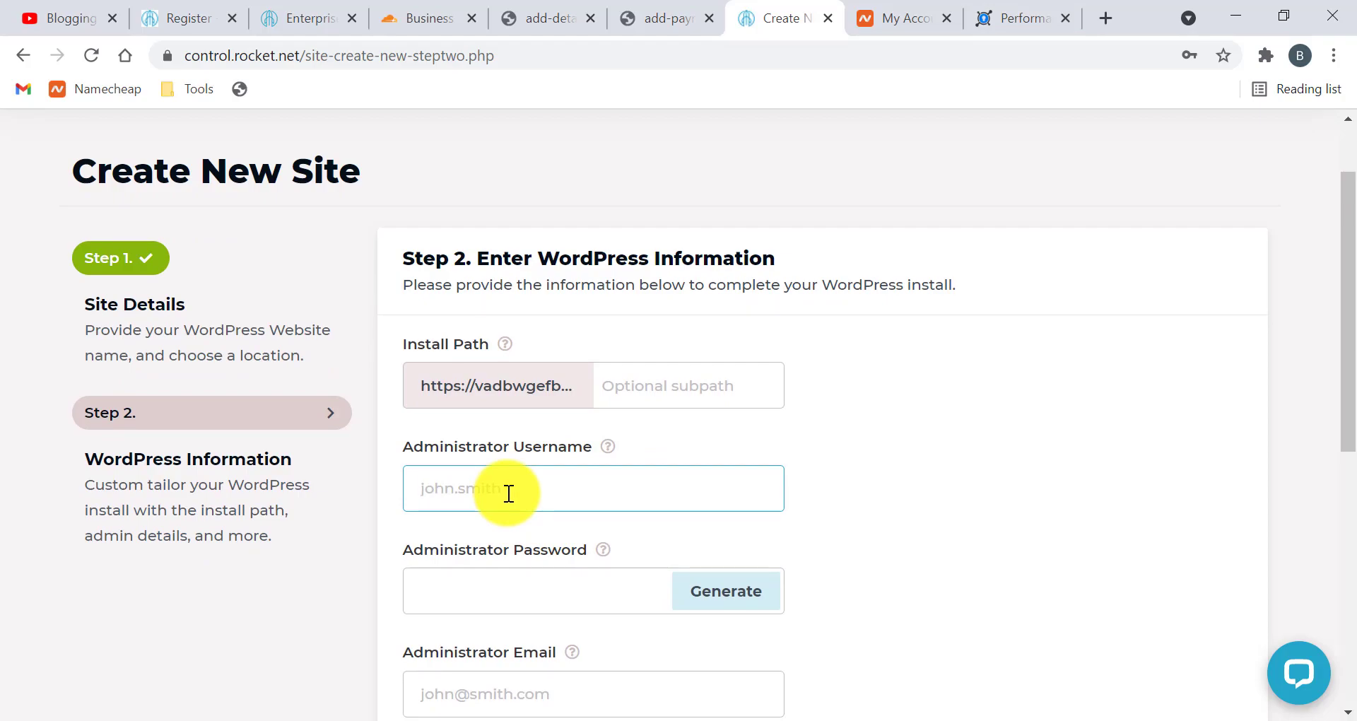
type("admin")
scroll(459, 493, "down", 1)
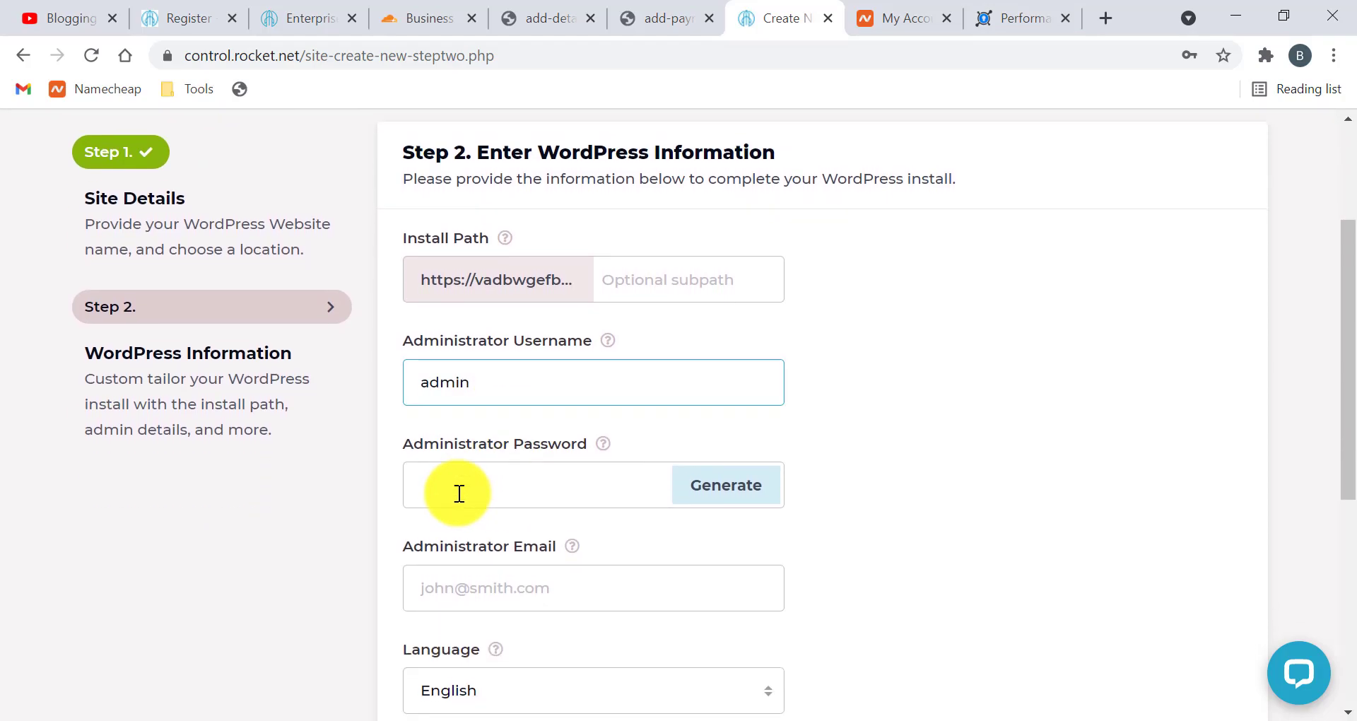
left_click(478, 487)
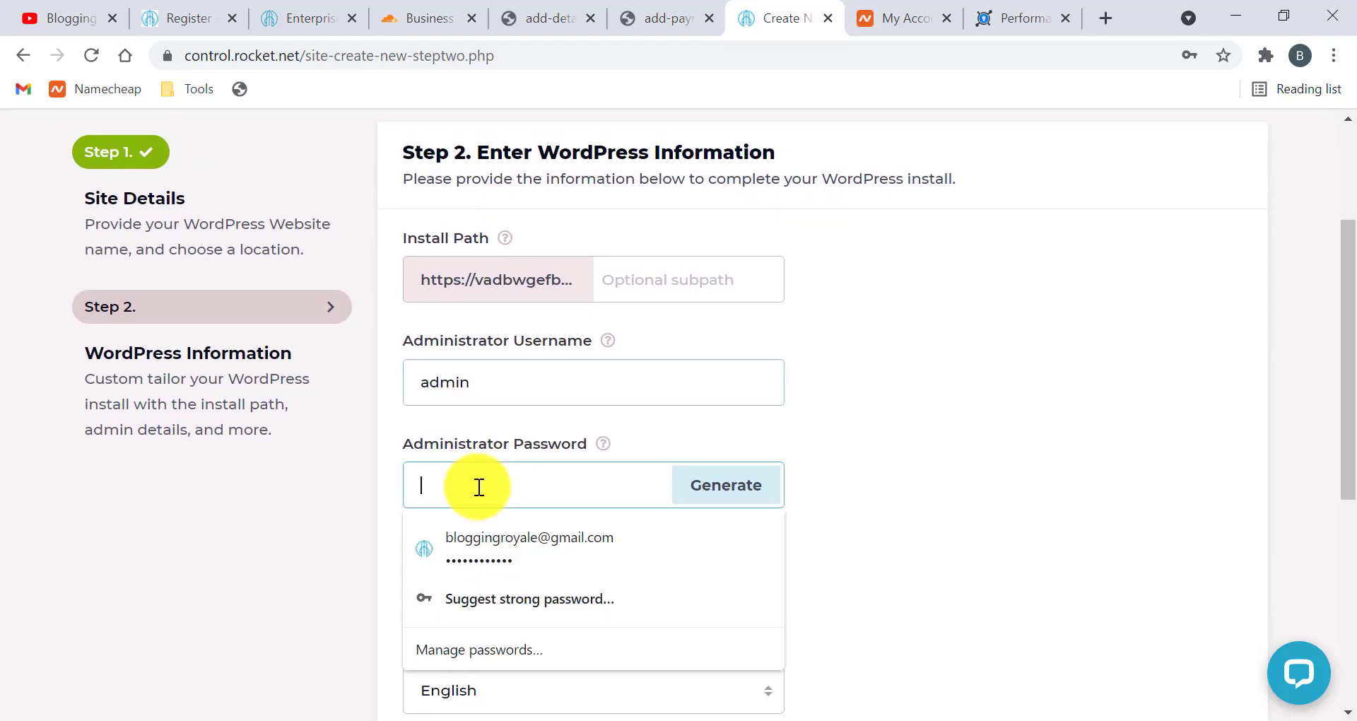
left_click(722, 488)
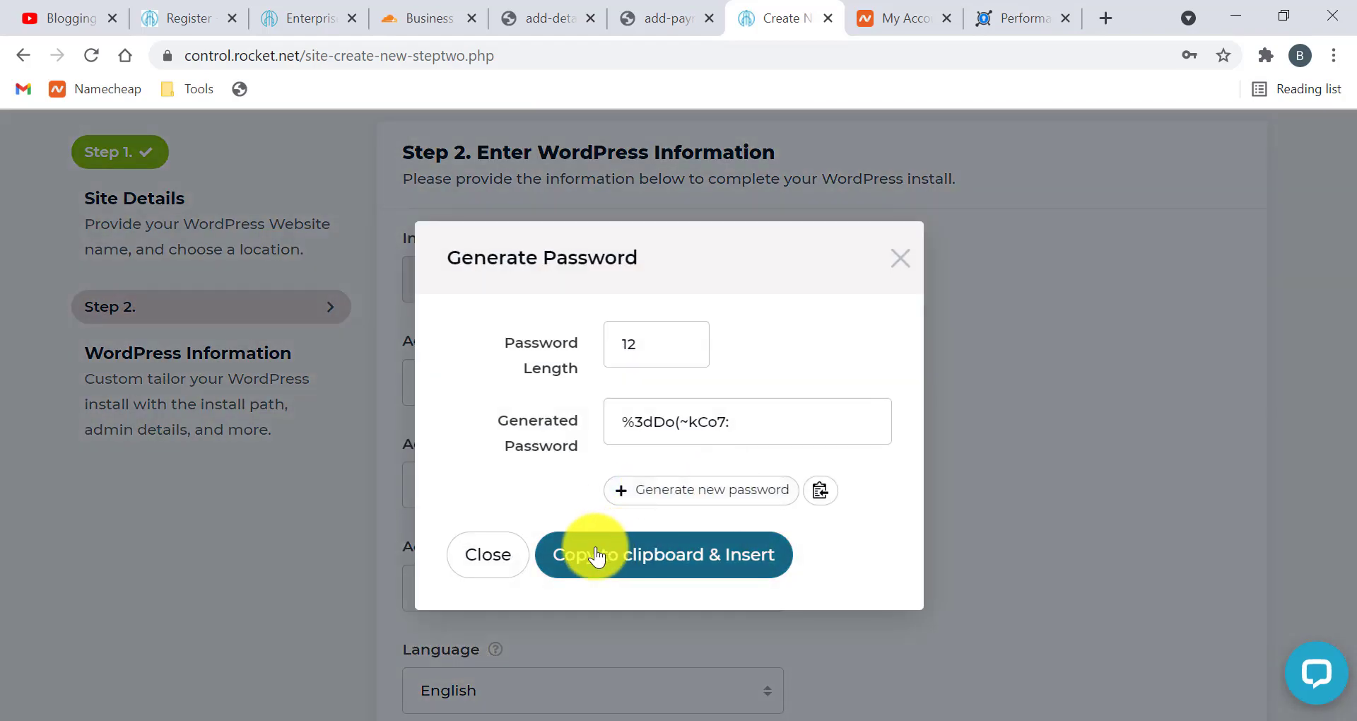
left_click(675, 553)
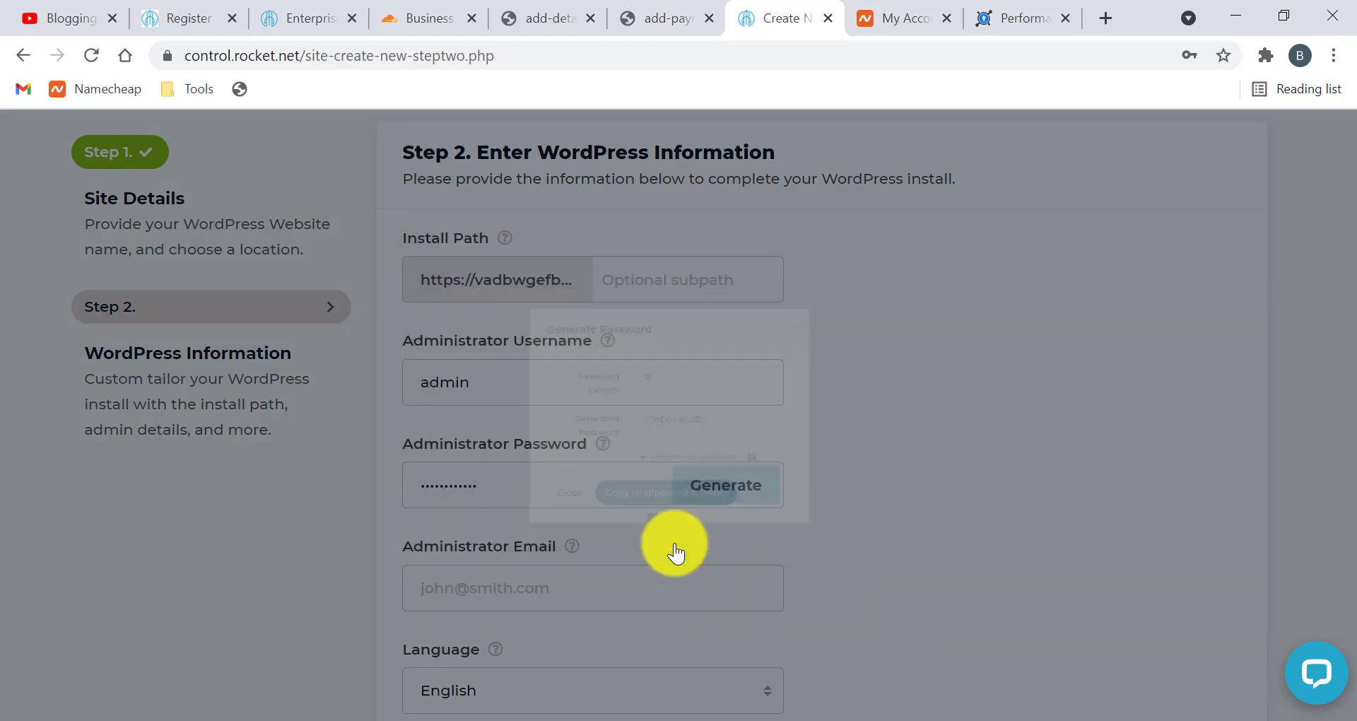
Enter the account's administrator e-mail address and scroll down to the Continue button
scroll(537, 534, "down", 3)
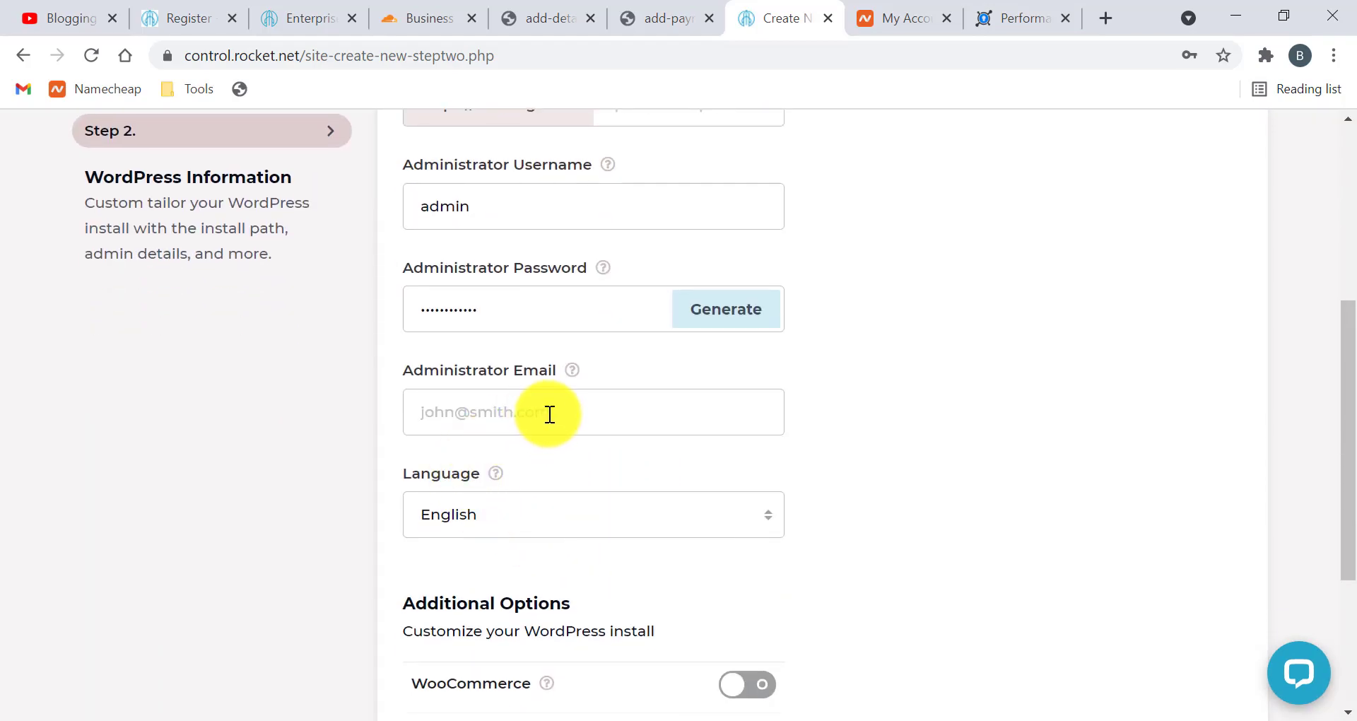
left_click(548, 412)
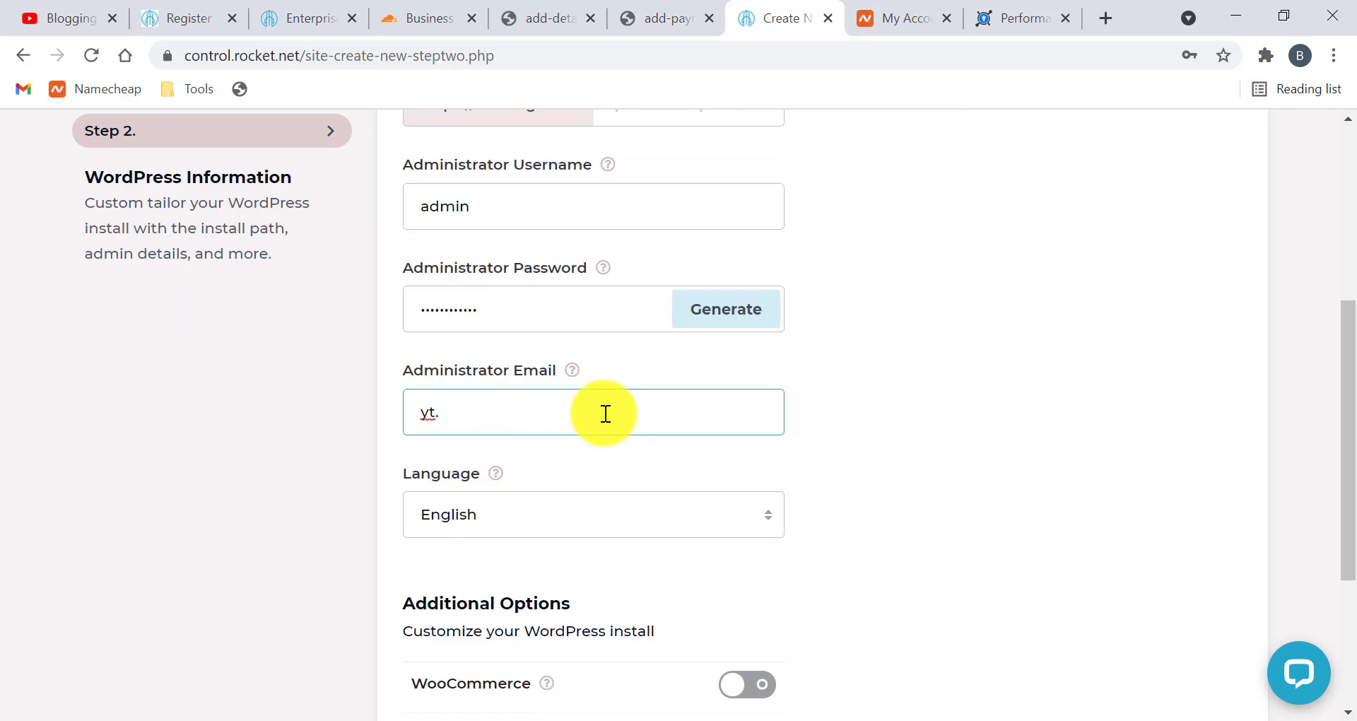
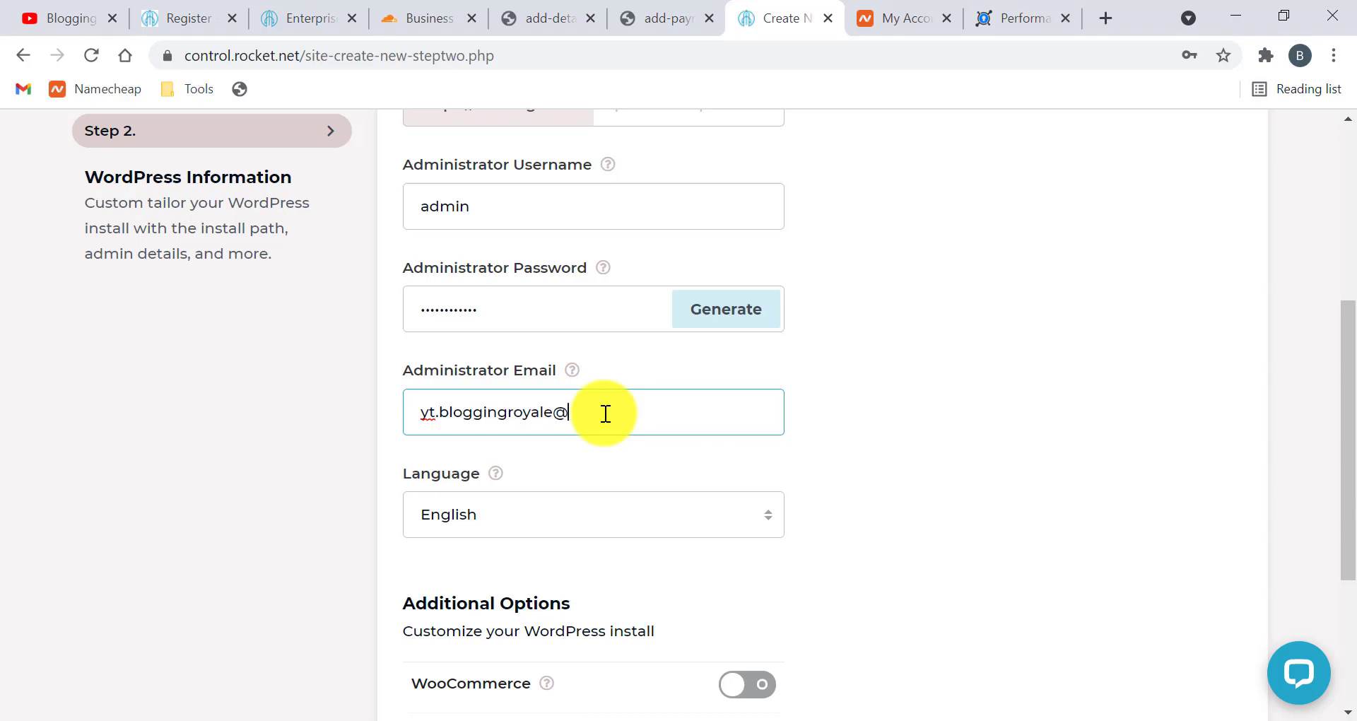
scroll(472, 449, "down", 1)
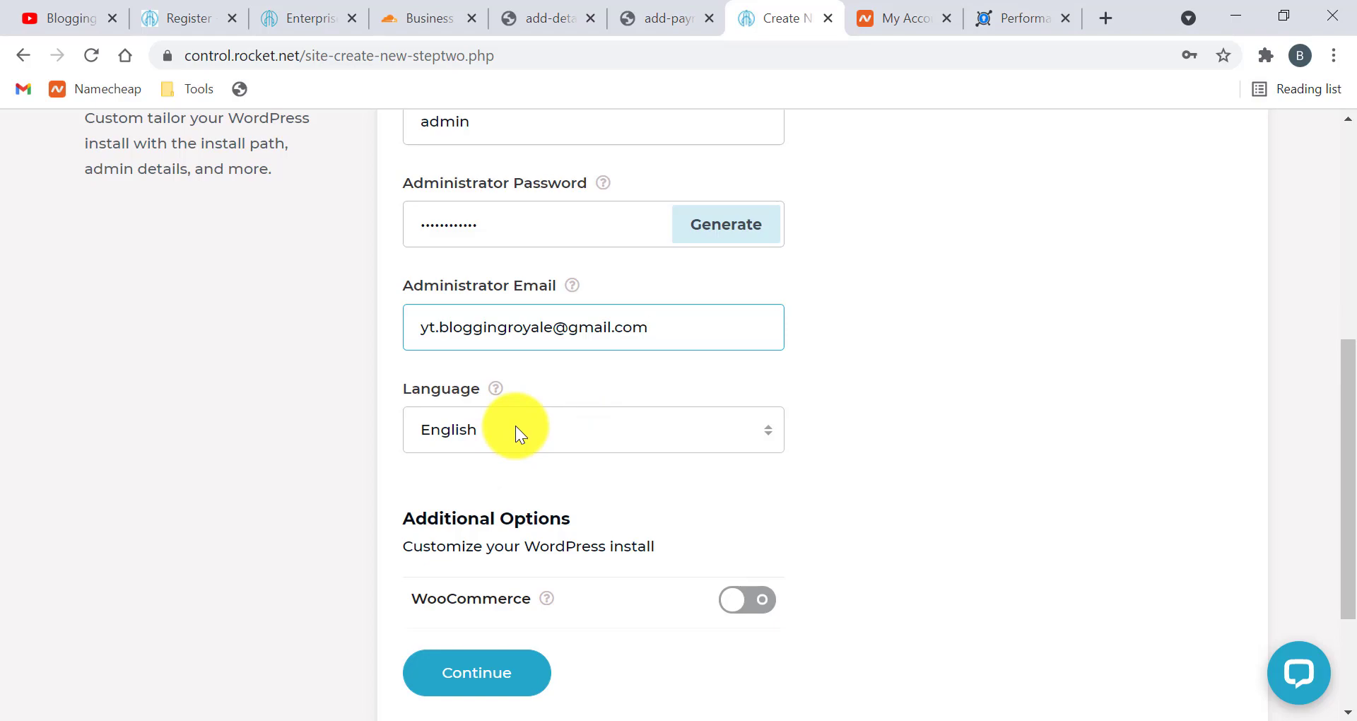
scroll(516, 425, "down", 1)
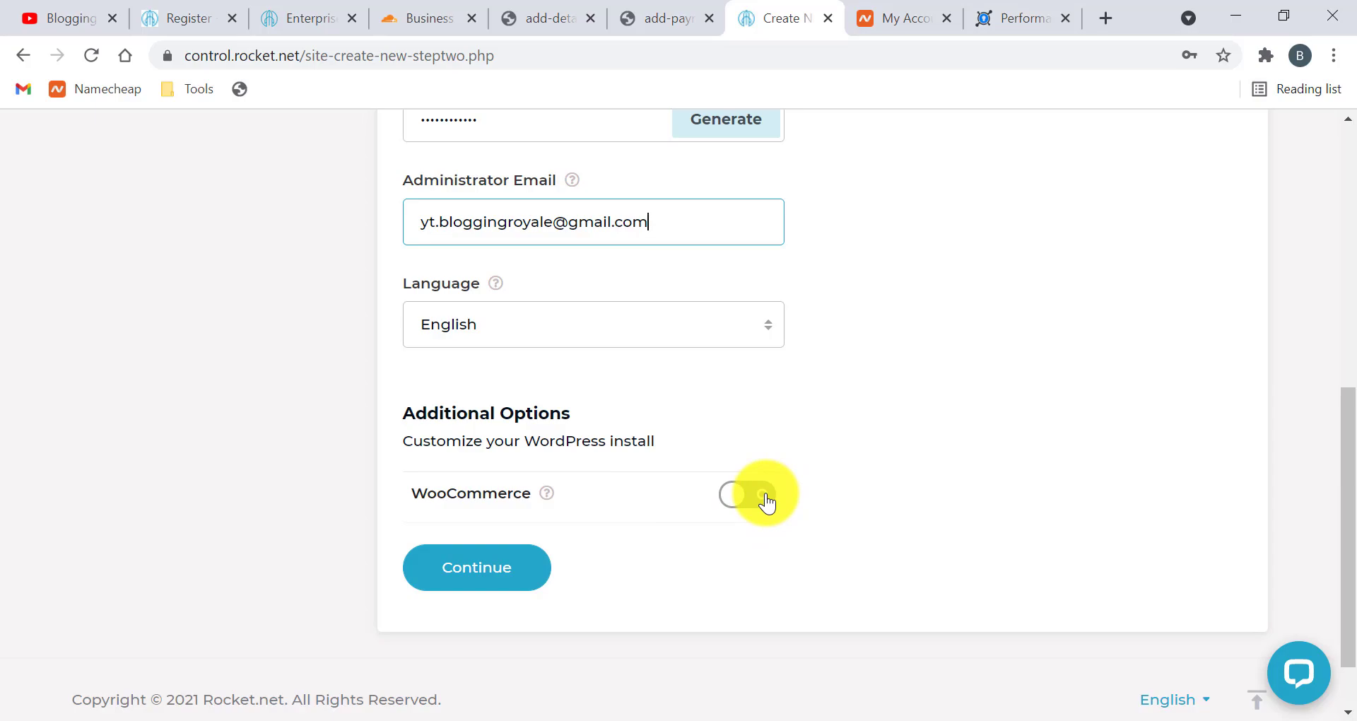
Submit the WordPress details to create vadbwgefbf.onrocket.site and dismiss Chrome's save-password prompt
left_click(523, 566)
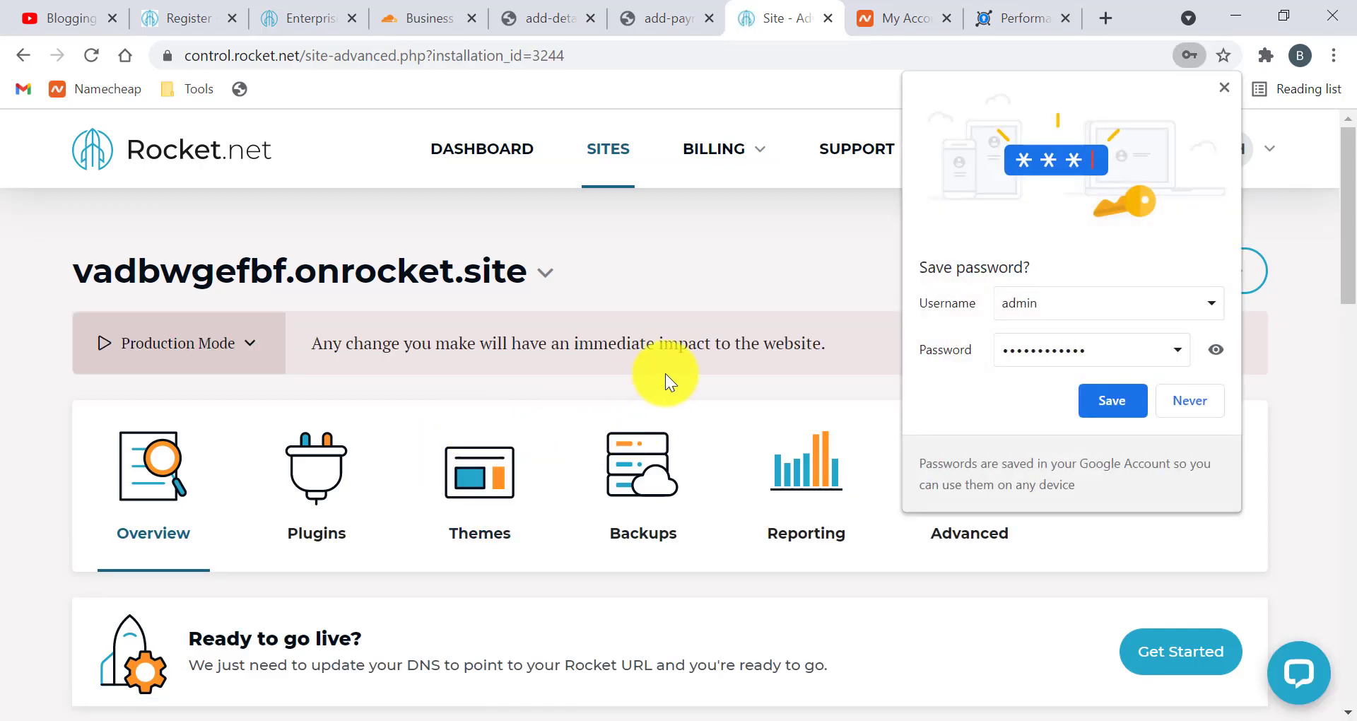
left_click(1222, 88)
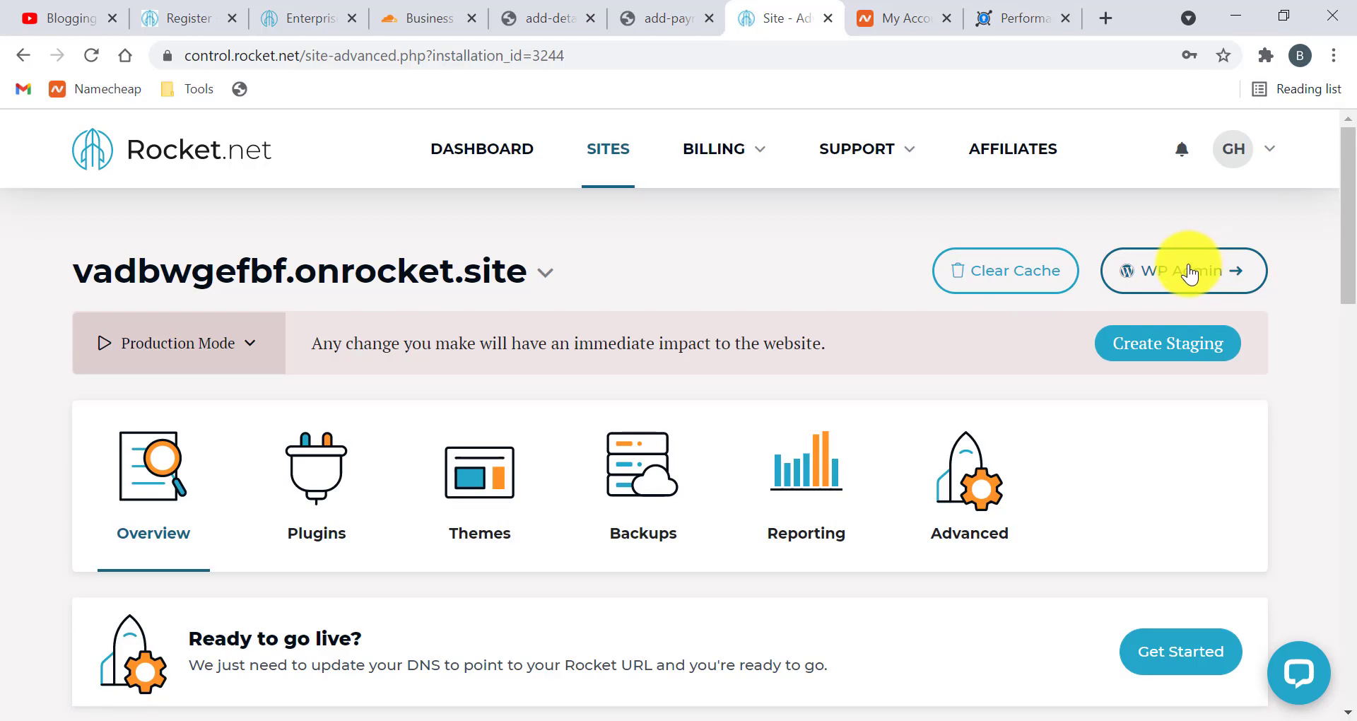
scroll(913, 374, "down", 3)
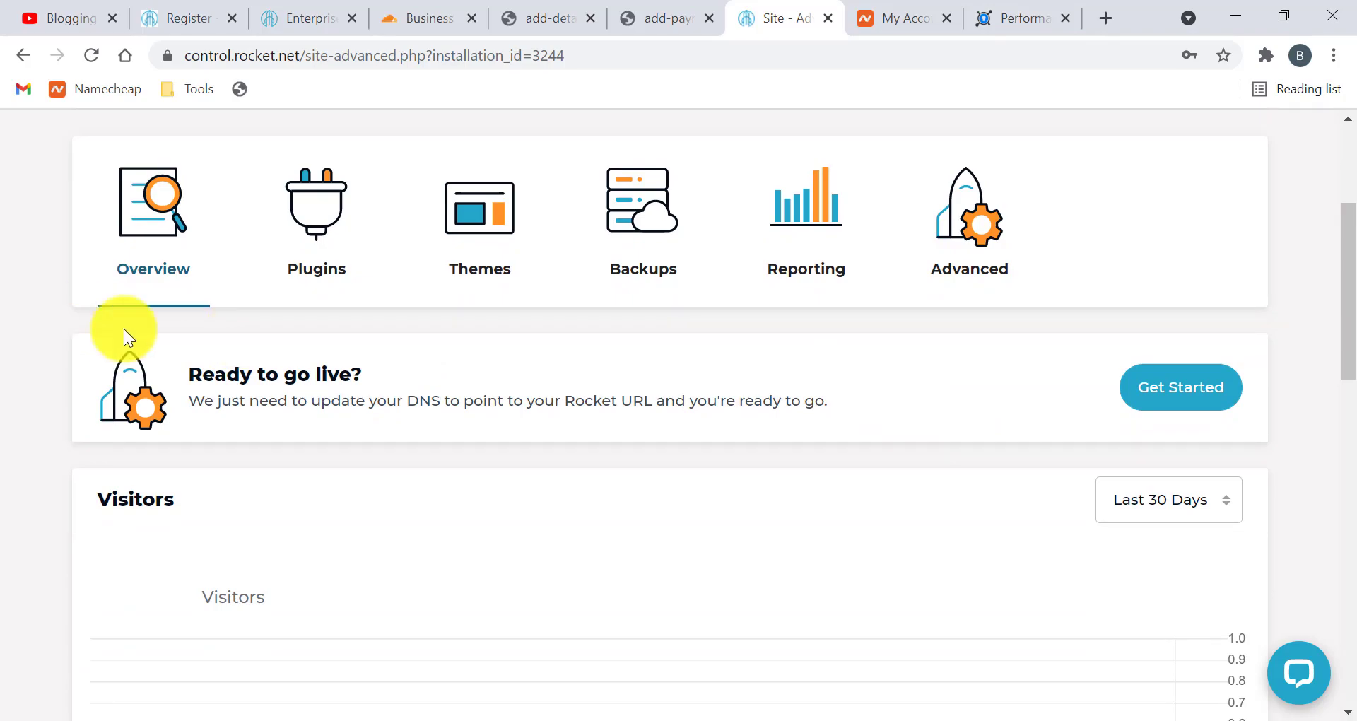
scroll(303, 396, "down", 4)
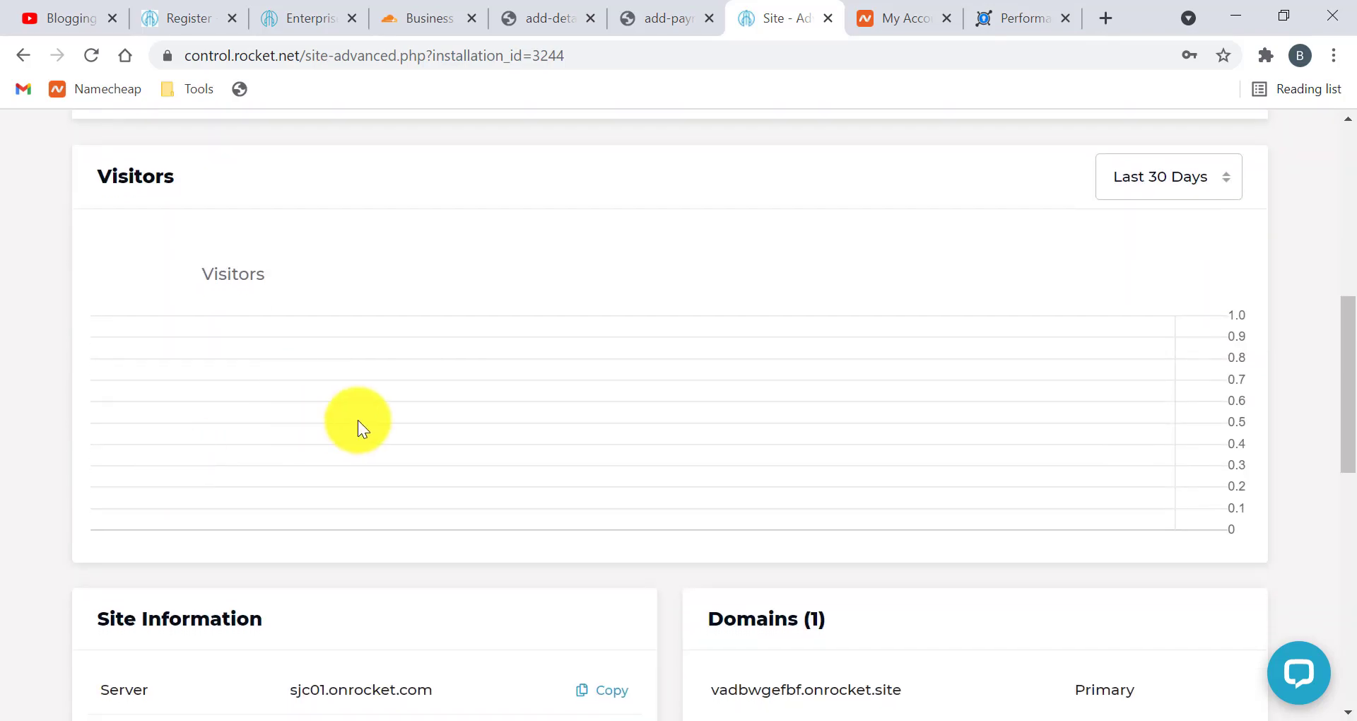
scroll(357, 420, "up", 1)
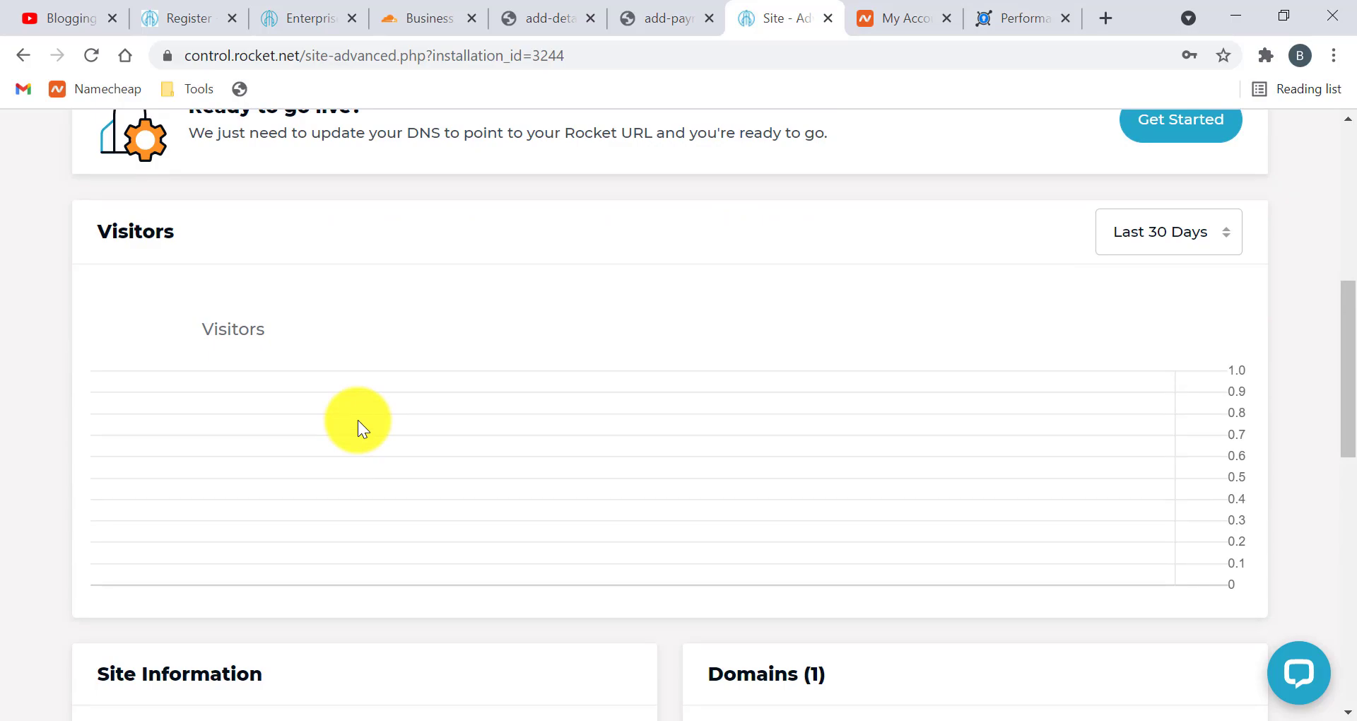
scroll(358, 419, "down", 5)
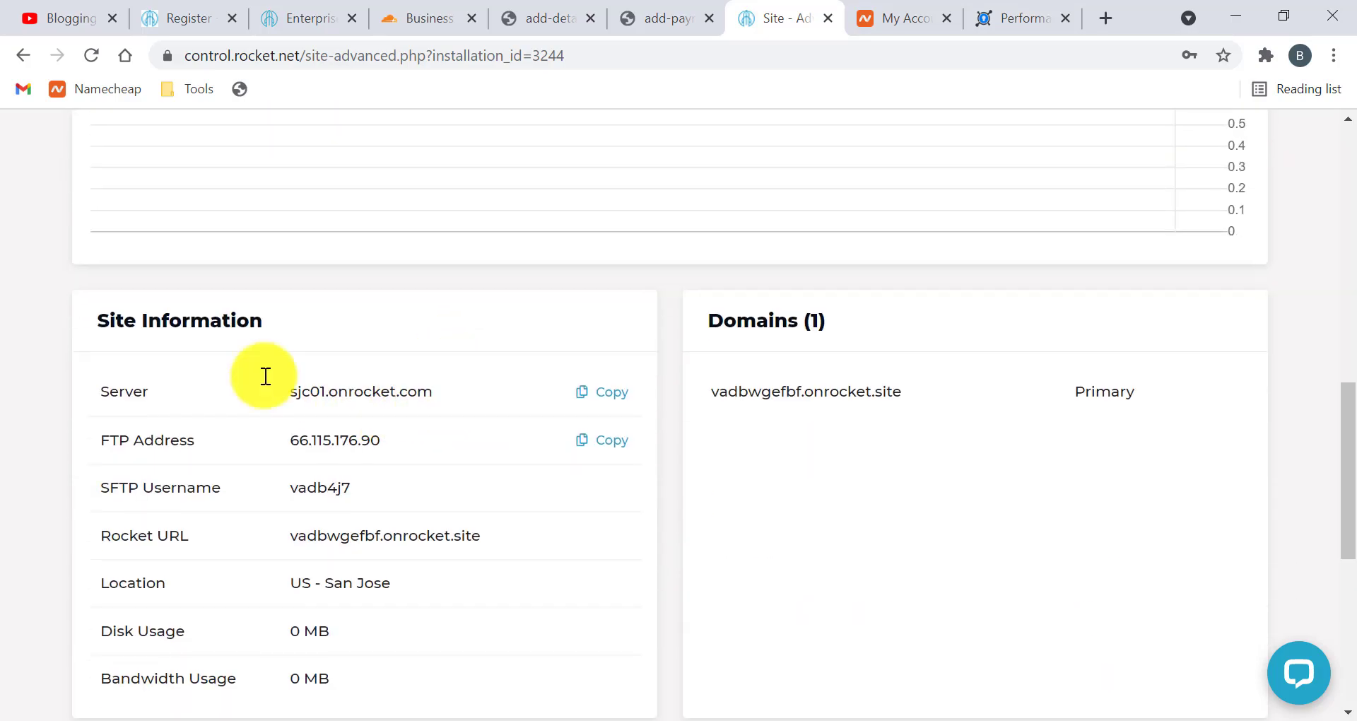
scroll(295, 351, "down", 1)
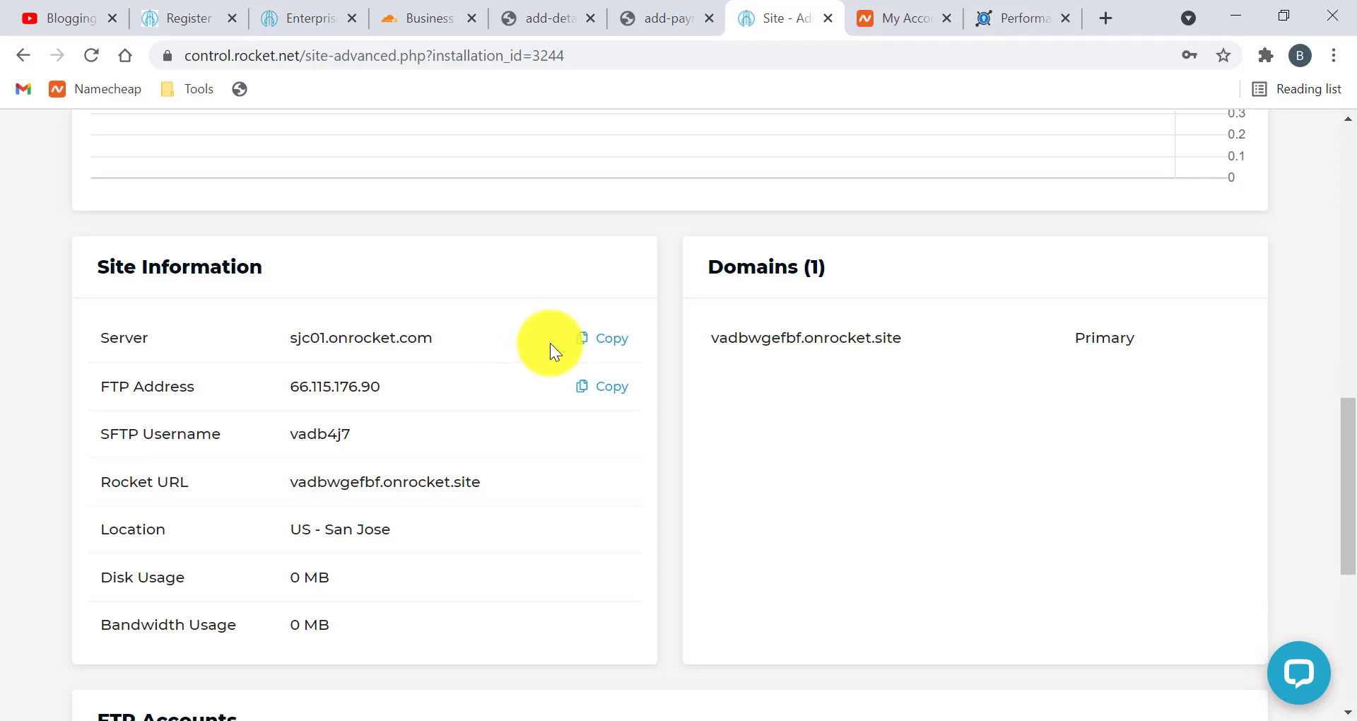
scroll(355, 389, "down", 1)
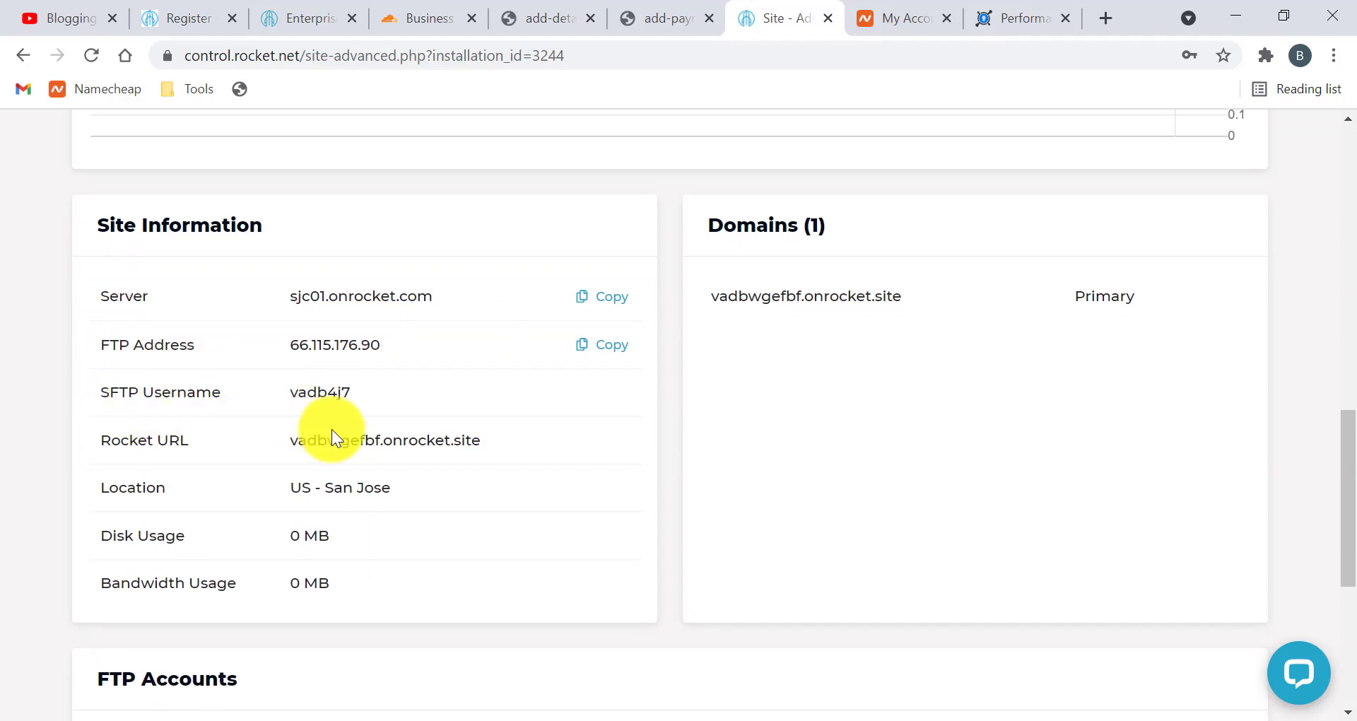
scroll(148, 485, "down", 1)
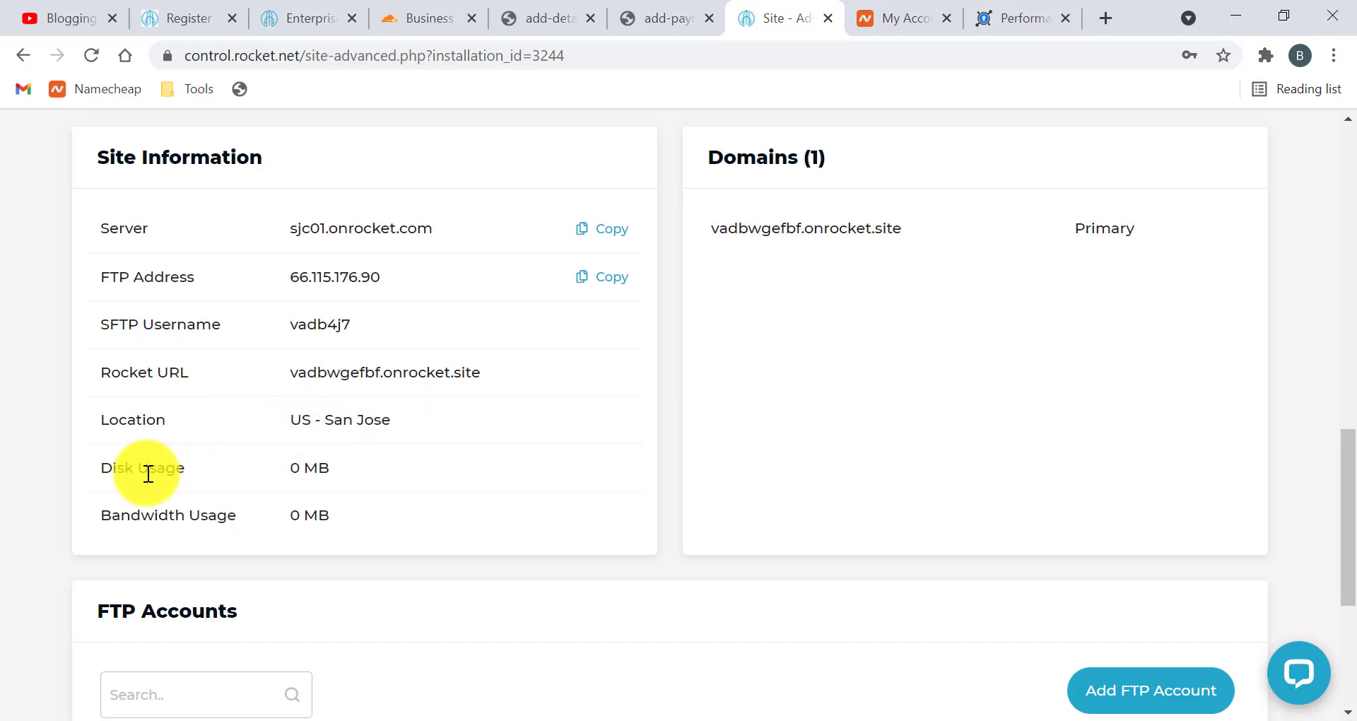
scroll(426, 512, "down", 4)
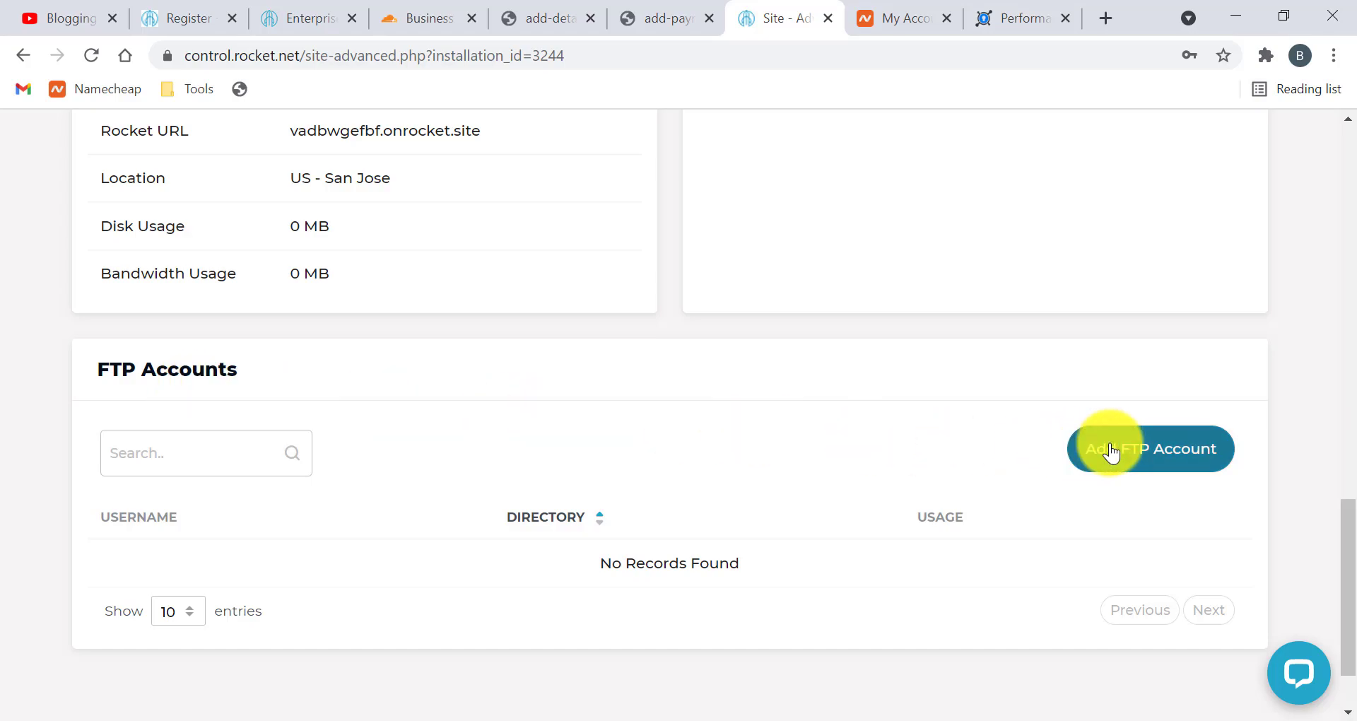
scroll(688, 440, "up", 5)
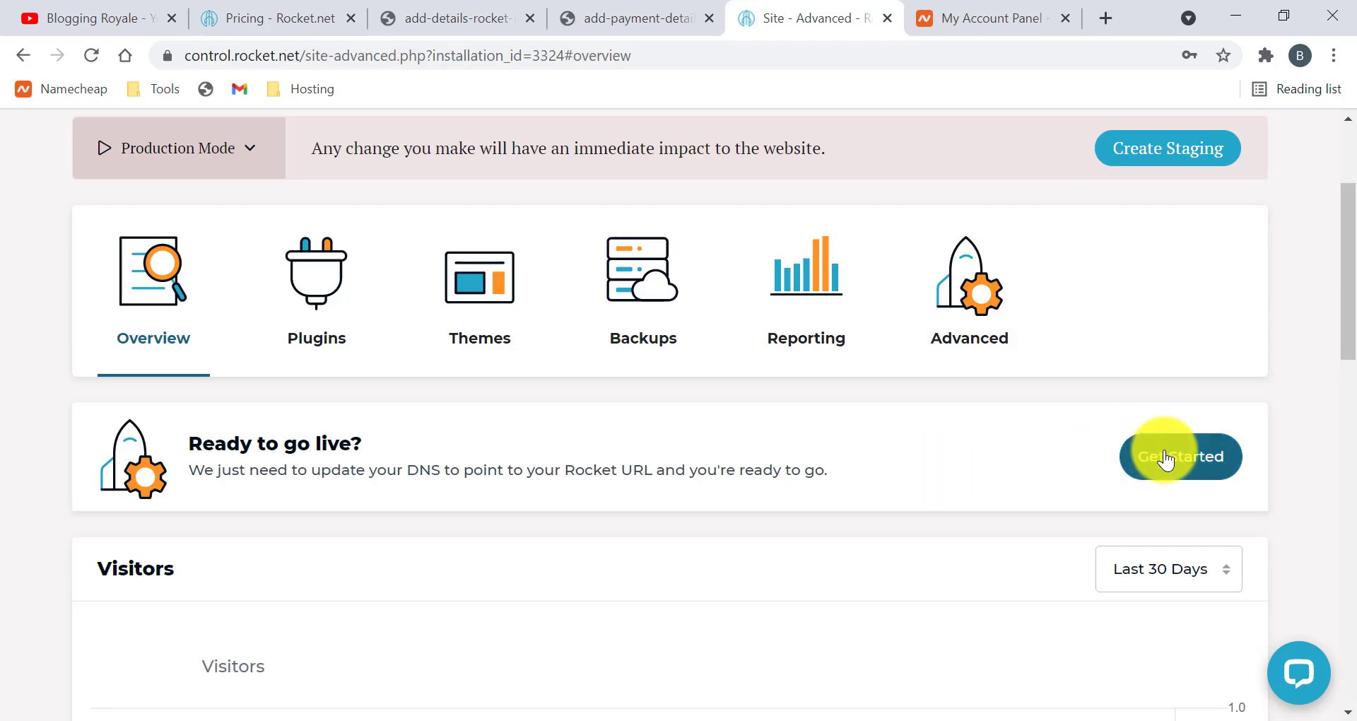
Start going live with royaleblogging.xyz as the production domain and continue to Update DNS
left_click(1196, 454)
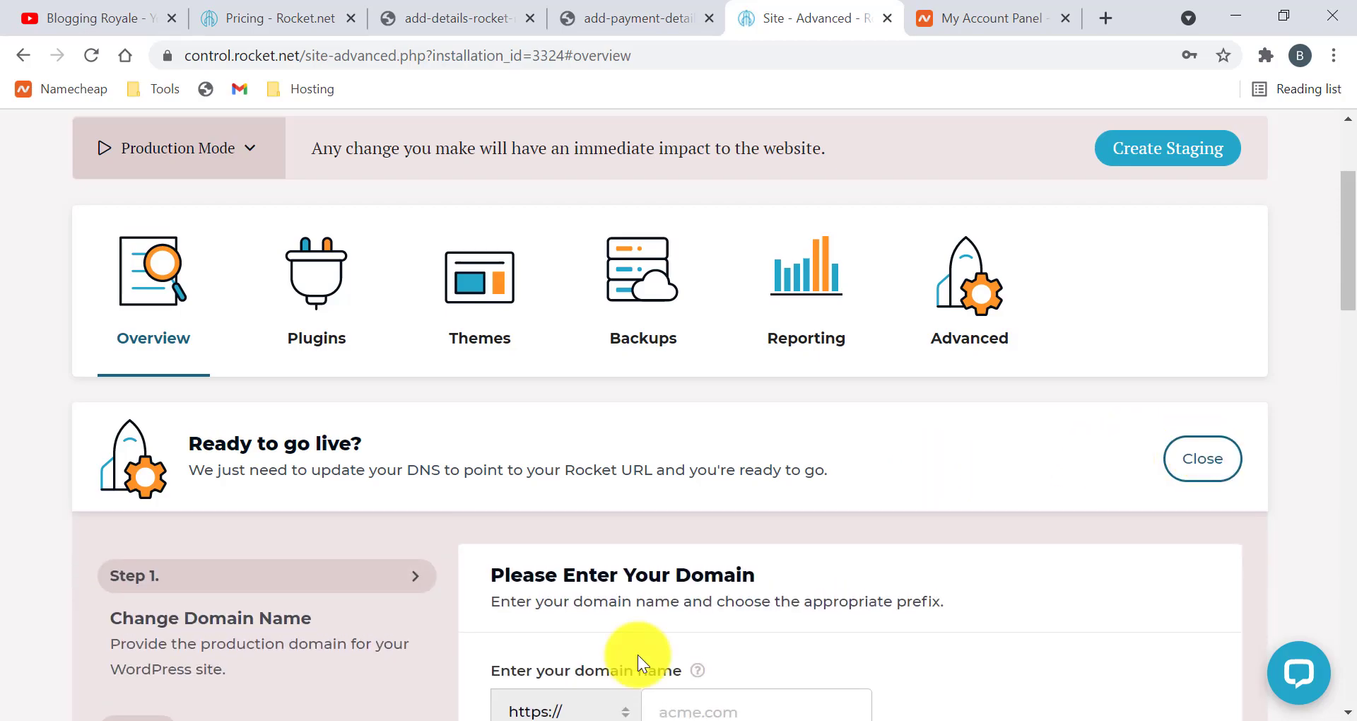
scroll(638, 655, "down", 3)
scroll(667, 465, "down", 1)
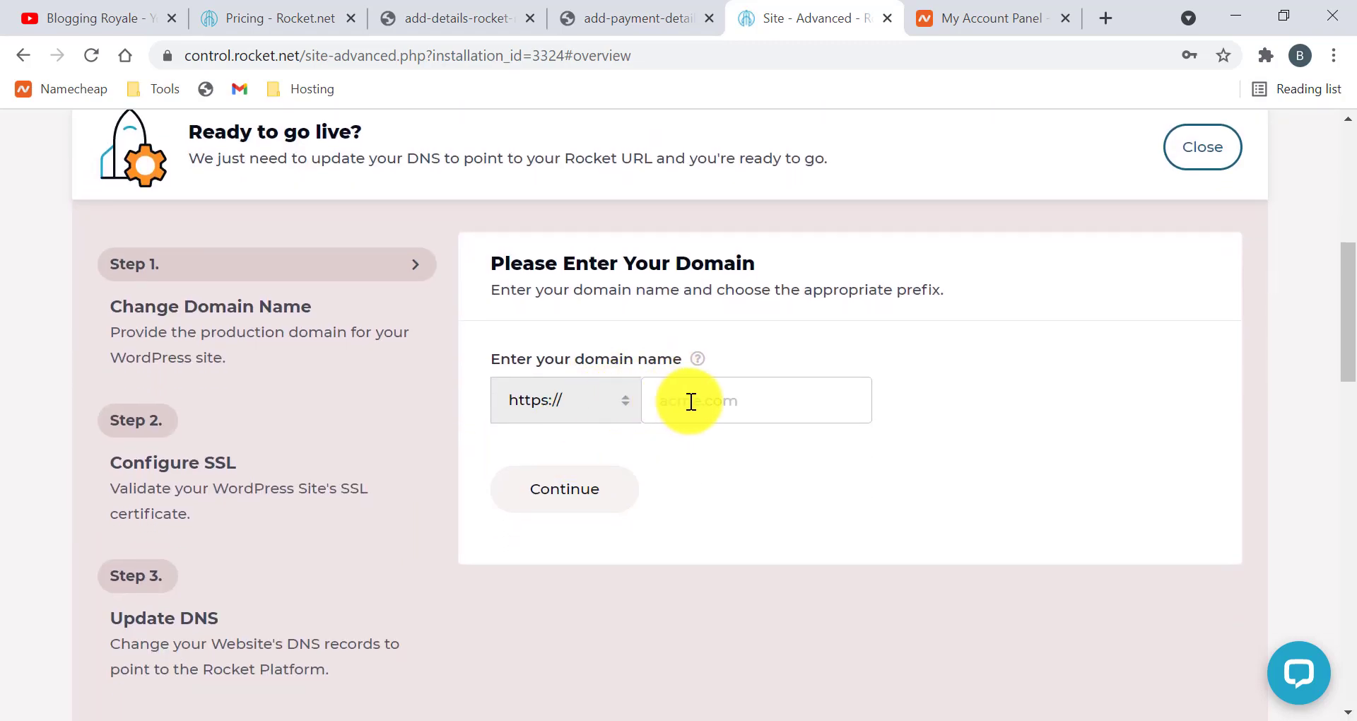
left_click(692, 401)
type("ro")
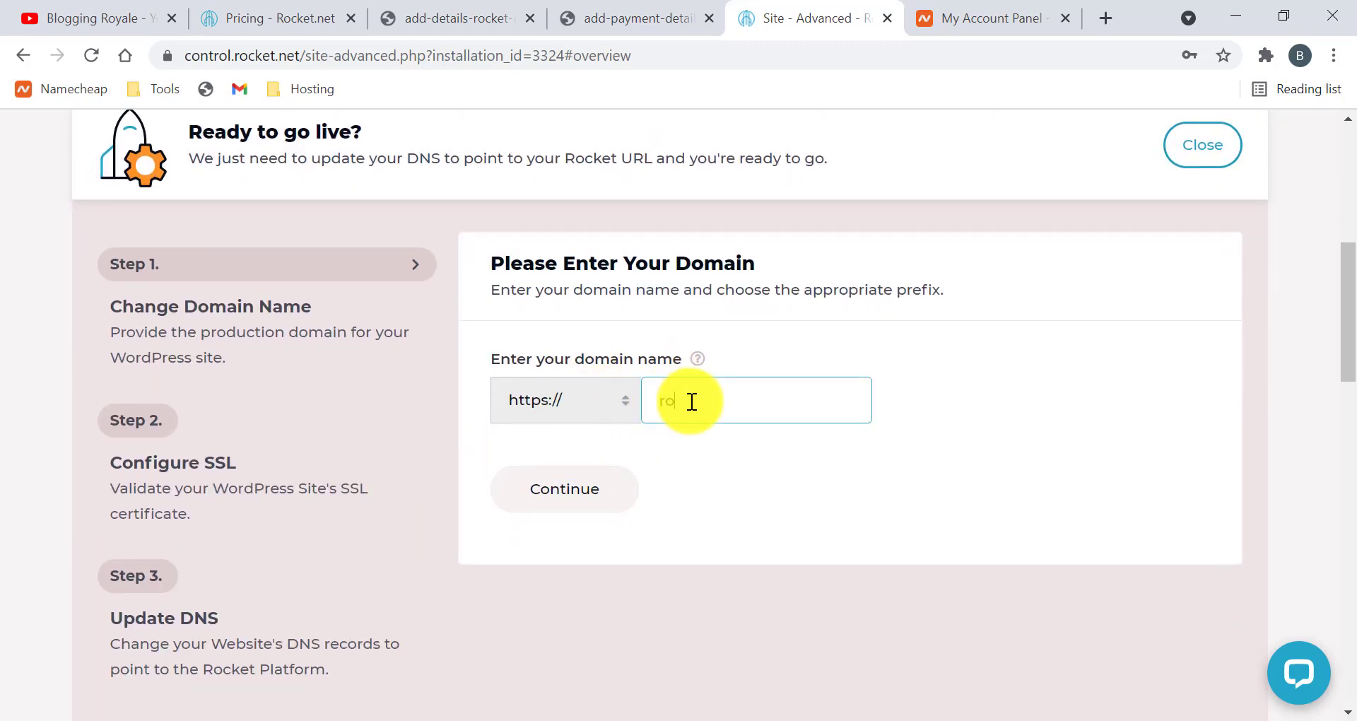
type("yaleblogging.xyz")
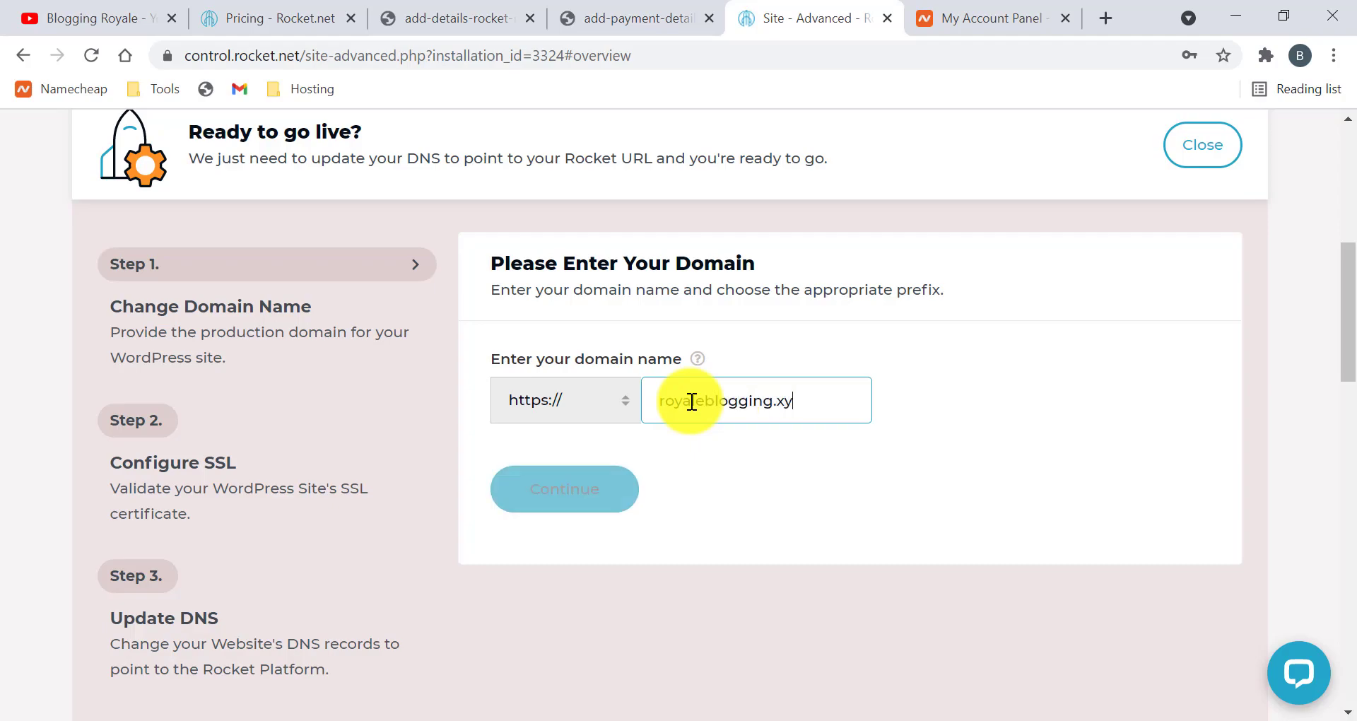
left_click(617, 489)
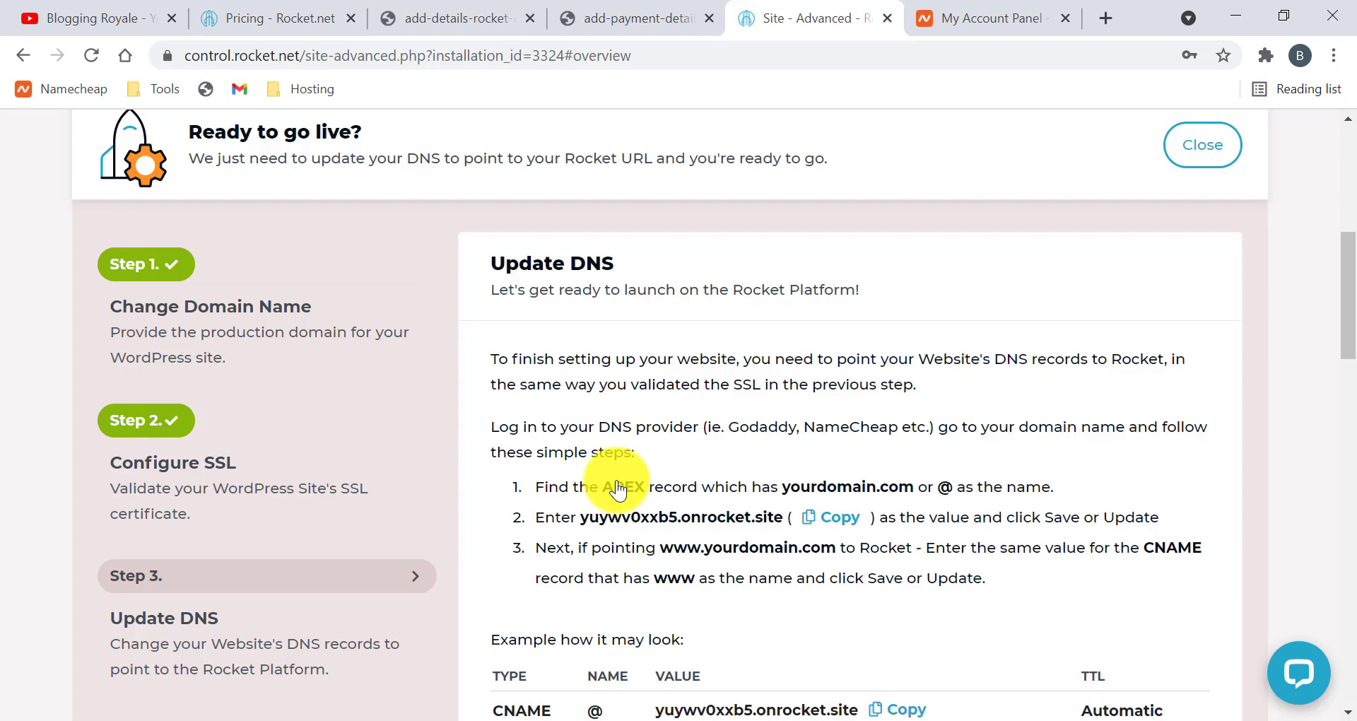
Copy the CNAME value yuywv0xxb5.onrocket.site from the Update DNS example table
scroll(617, 487, "down", 3)
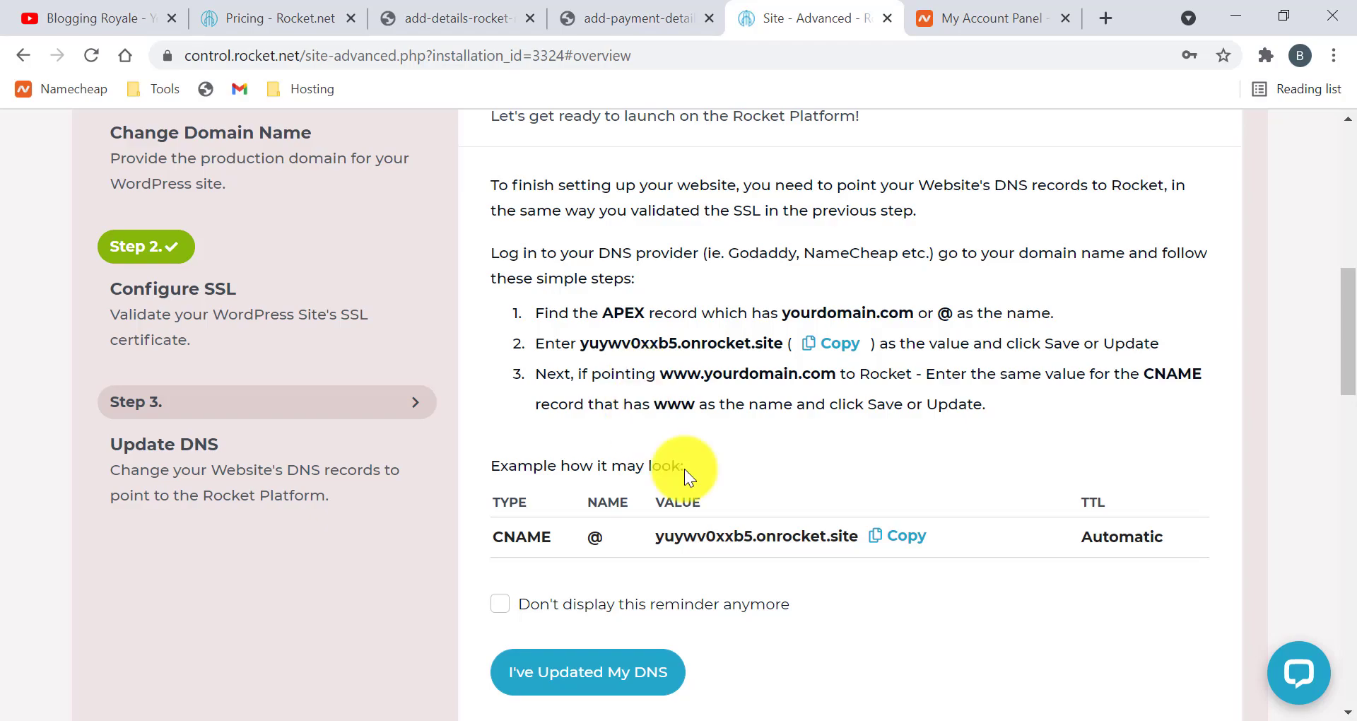
scroll(685, 468, "down", 1)
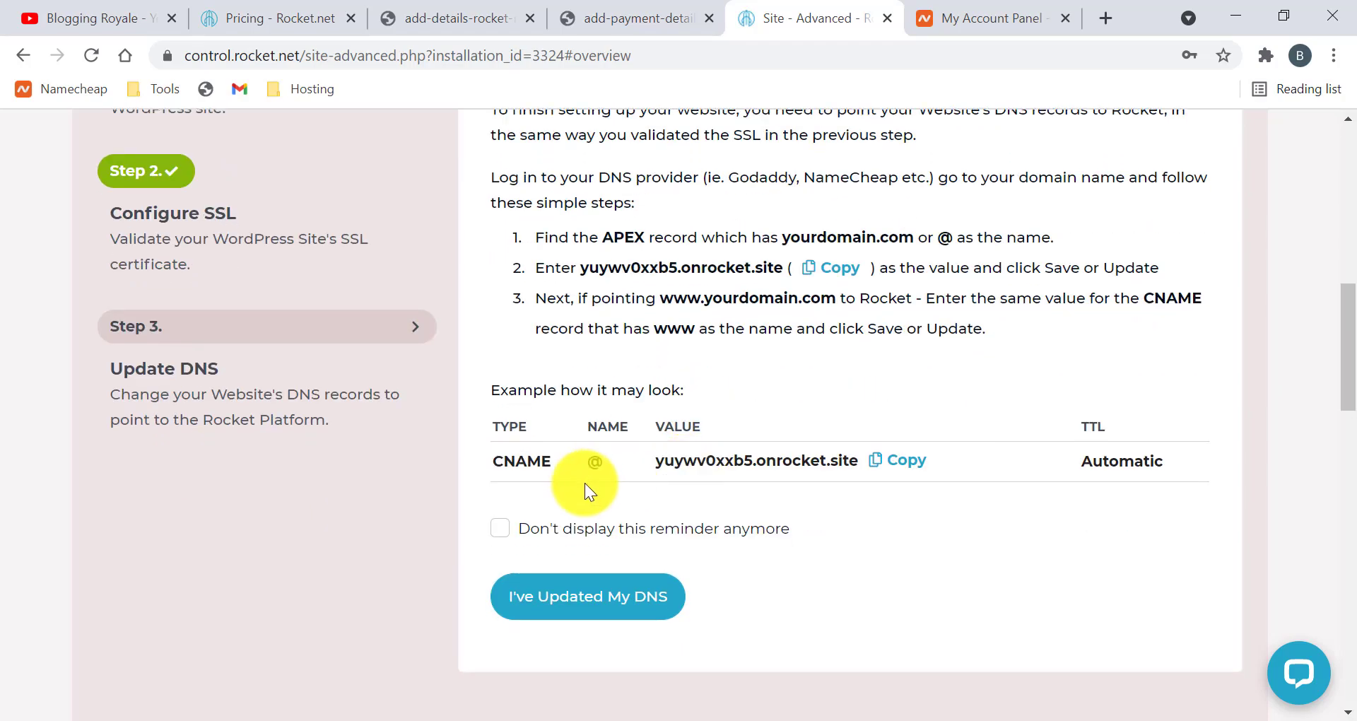
left_click(905, 461)
scroll(706, 490, "down", 10)
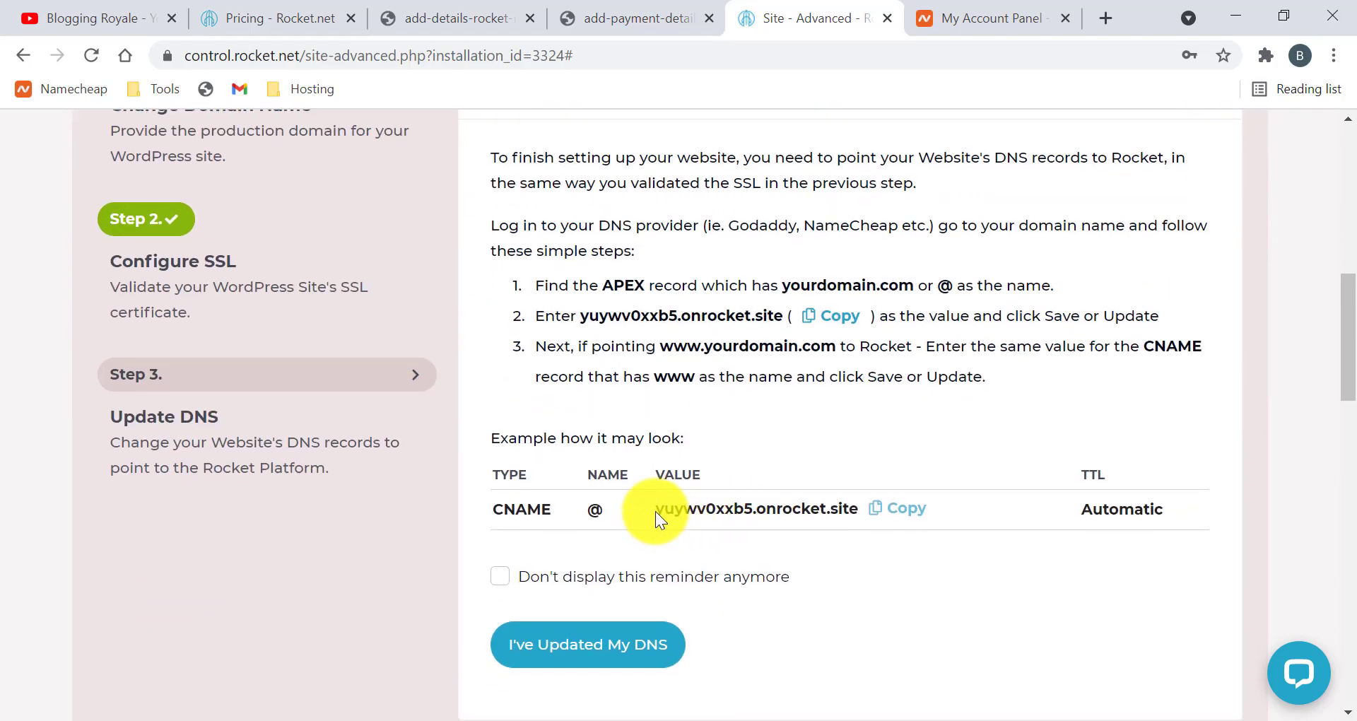
left_click_drag(658, 512, 859, 514)
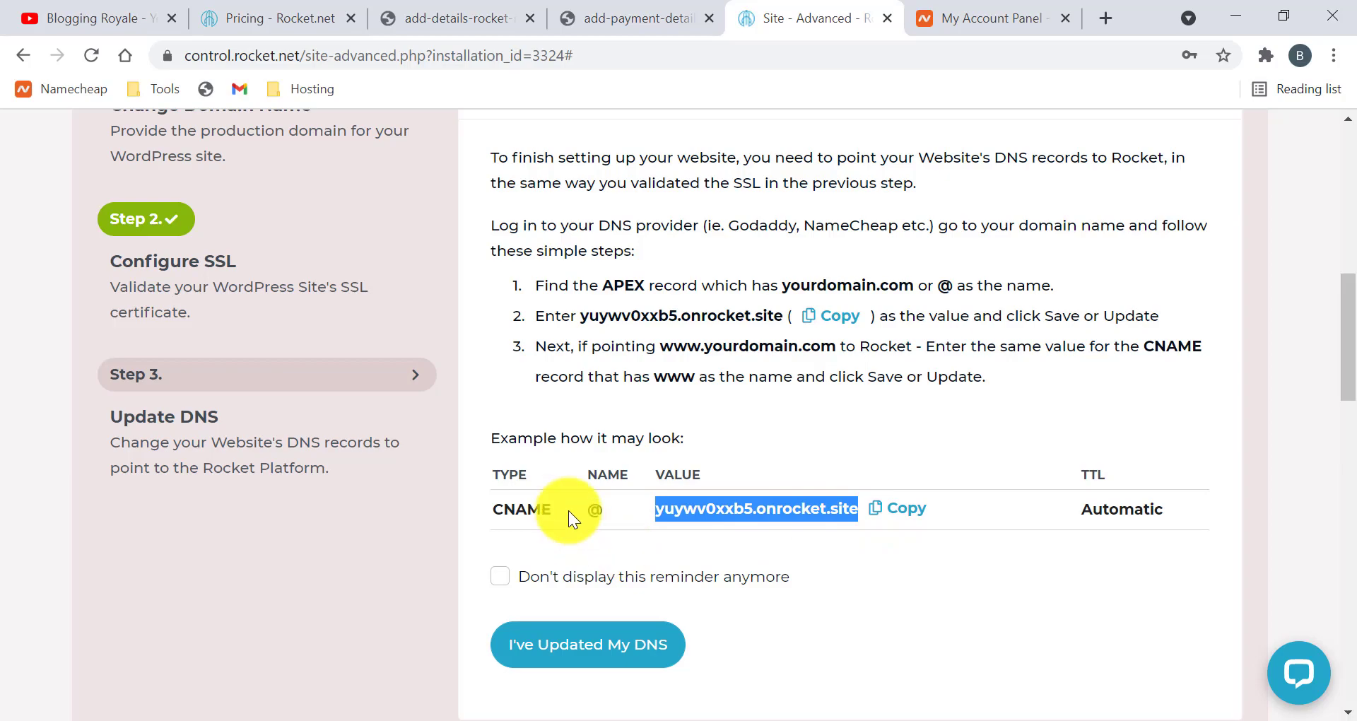
left_click(667, 388)
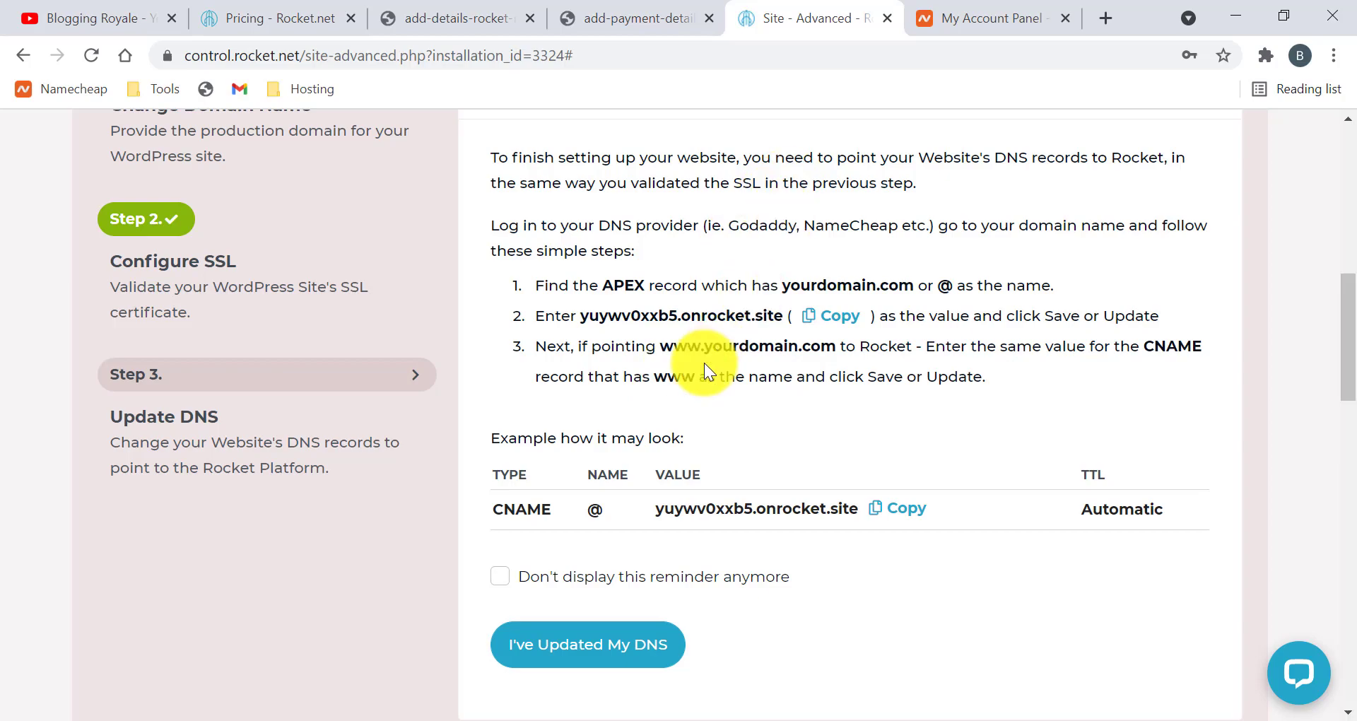
Open the Advanced DNS host records for royaleblogging.xyz from the Namecheap dashboard
left_click(965, 20)
scroll(664, 389, "down", 3)
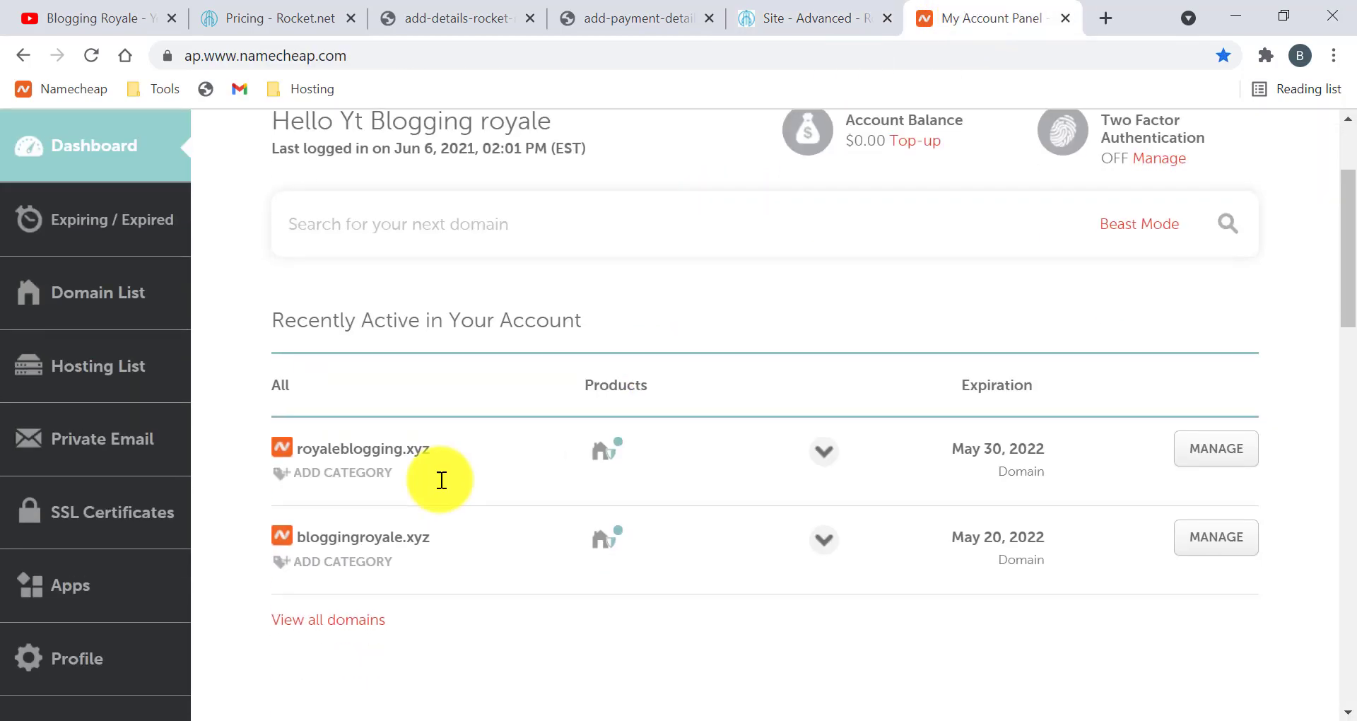
scroll(673, 426, "down", 1)
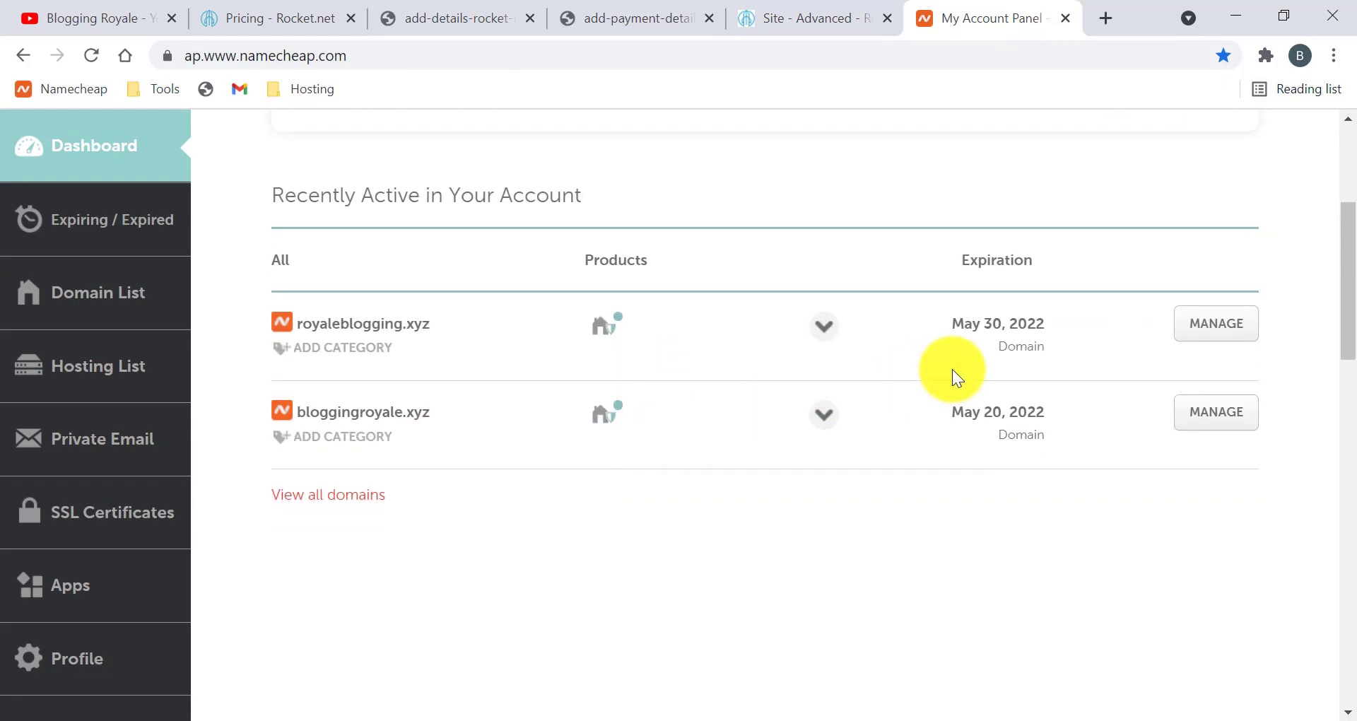
left_click(1220, 322)
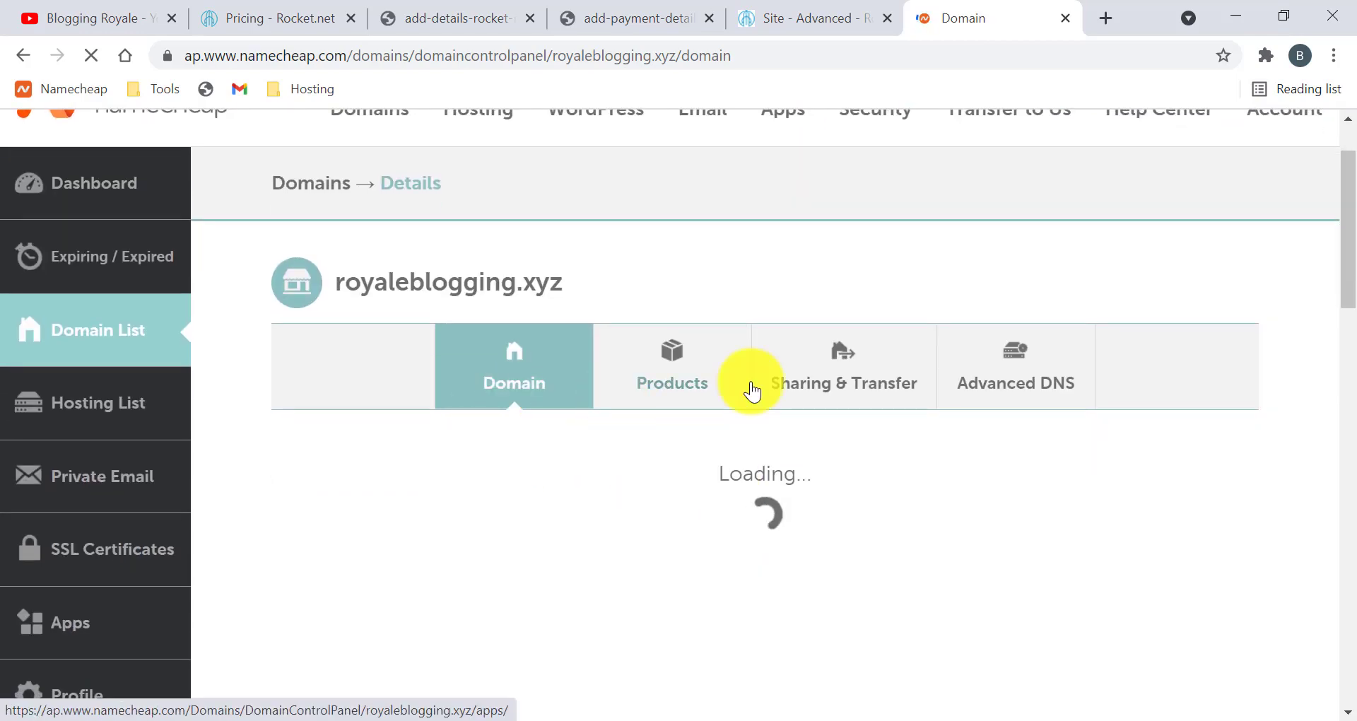
left_click(1016, 376)
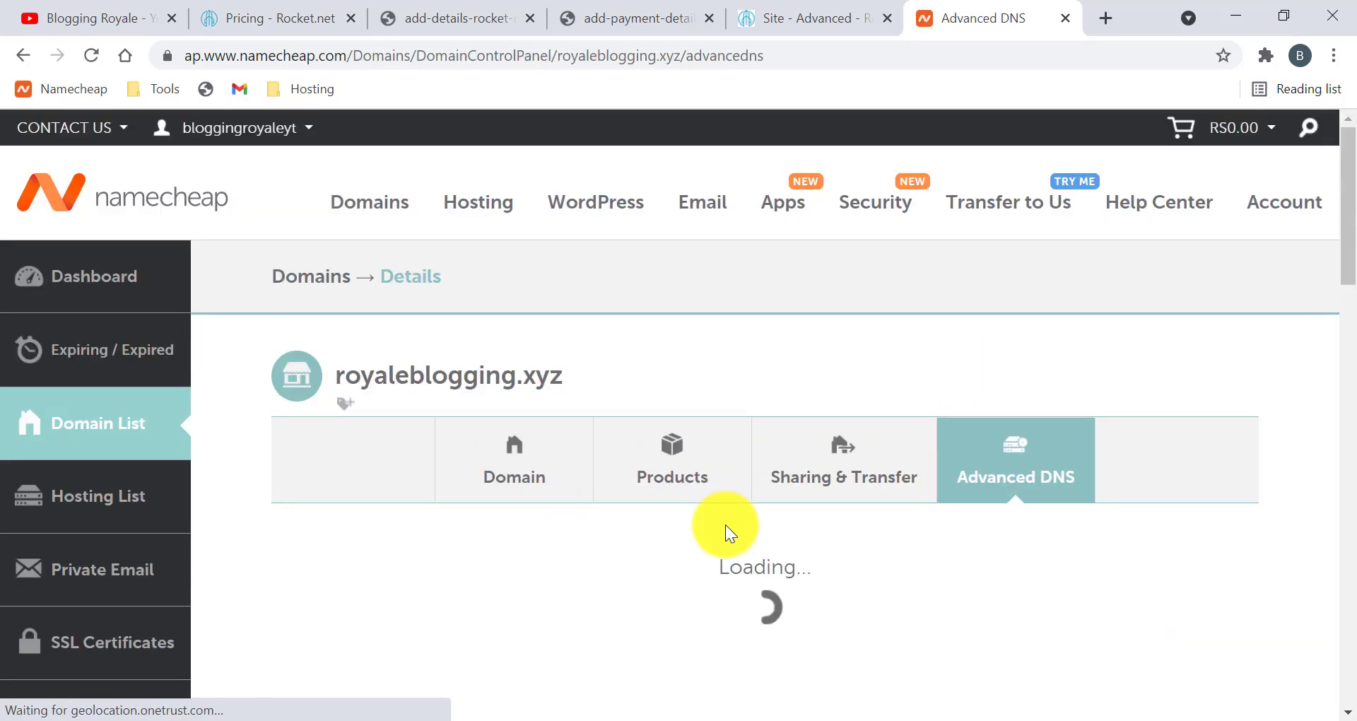
scroll(725, 524, "down", 5)
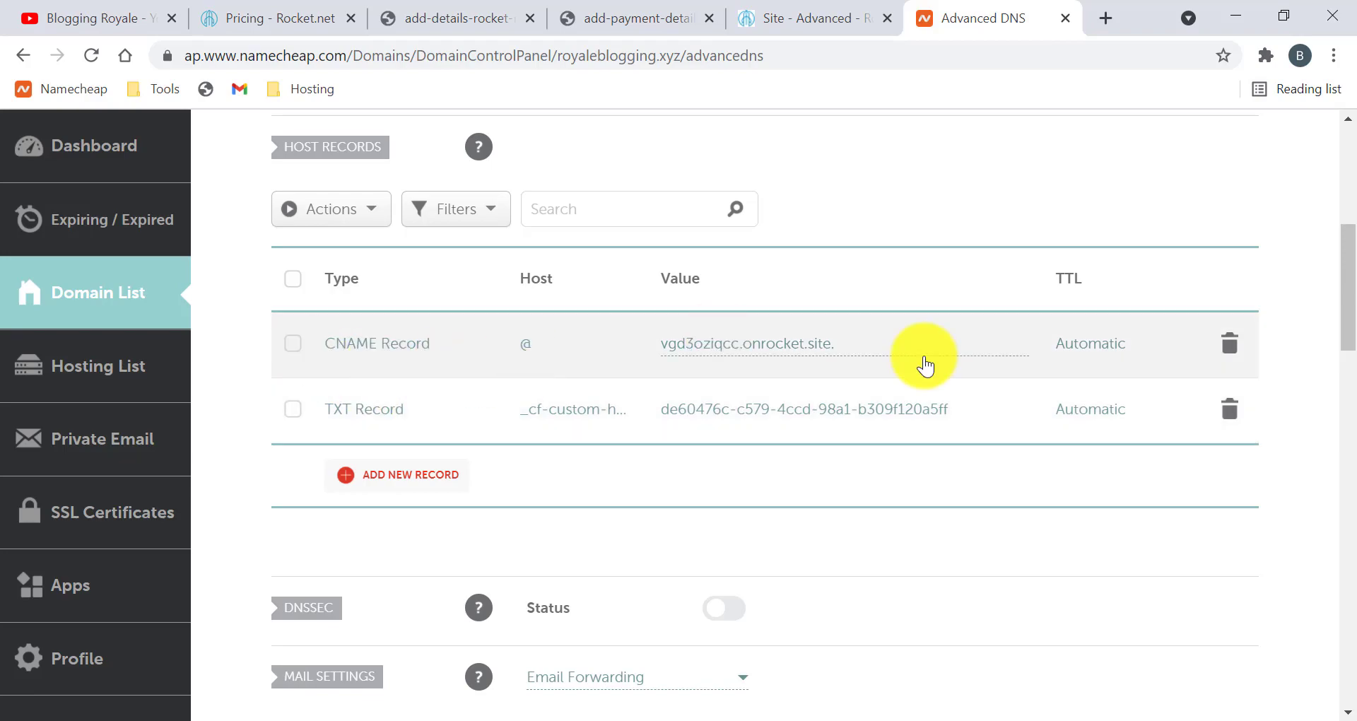
Delete the old CNAME record and add a new CNAME Record row
left_click(1227, 347)
left_click(1133, 439)
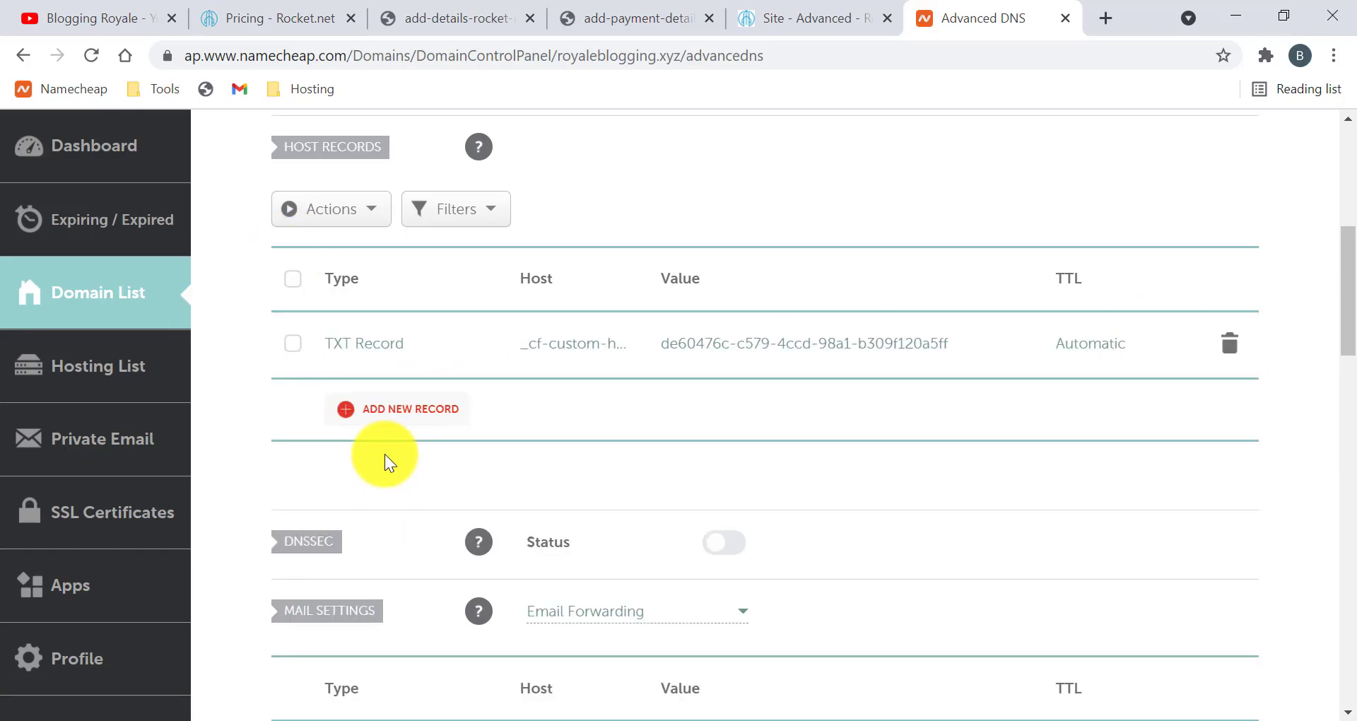
left_click(404, 417)
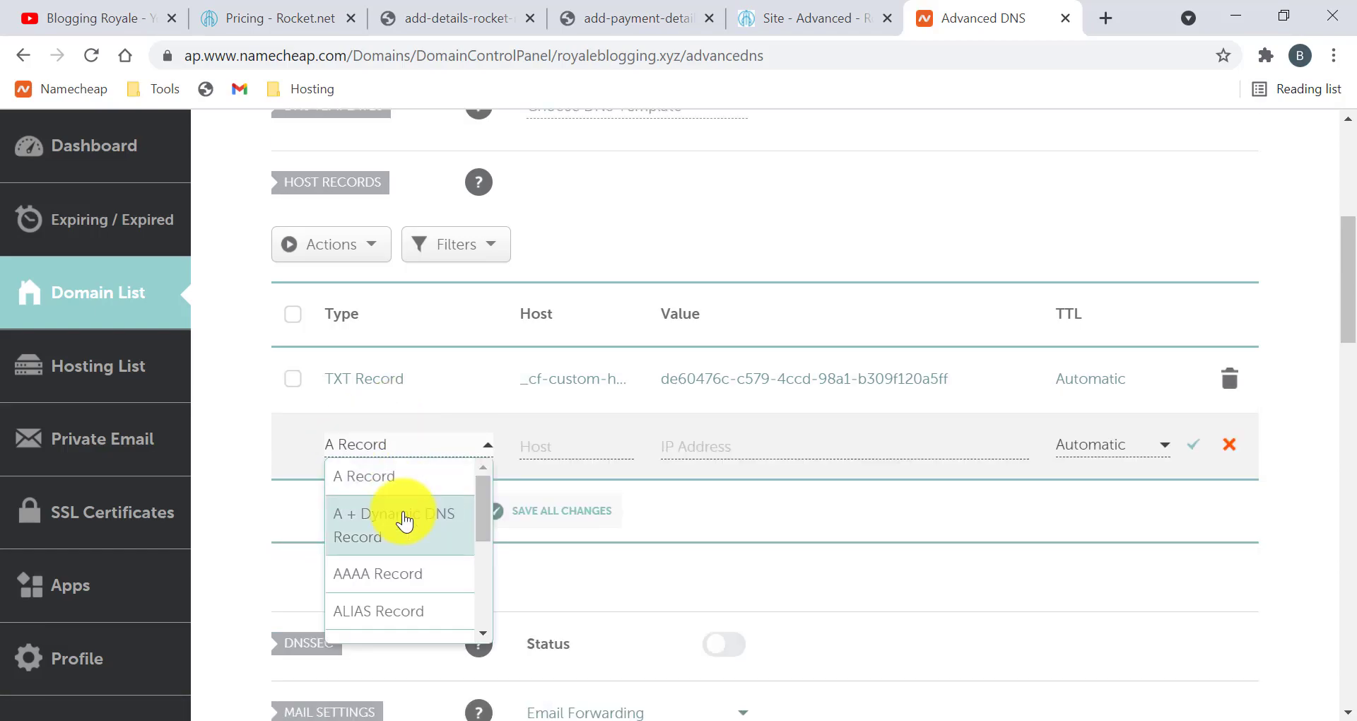
scroll(403, 527, "down", 2)
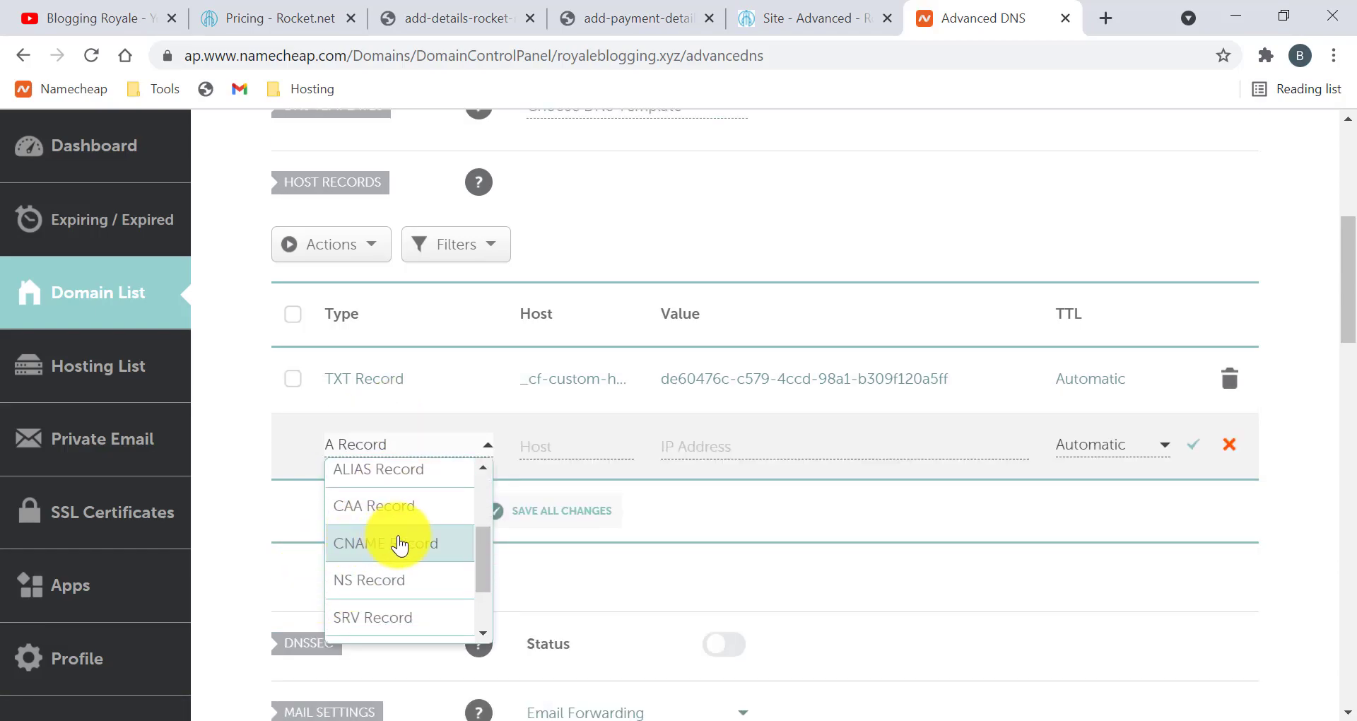
left_click(399, 545)
Set the record's host to @, paste yuywv0xxb5.onrocket.site as target, and save it
left_click(556, 443)
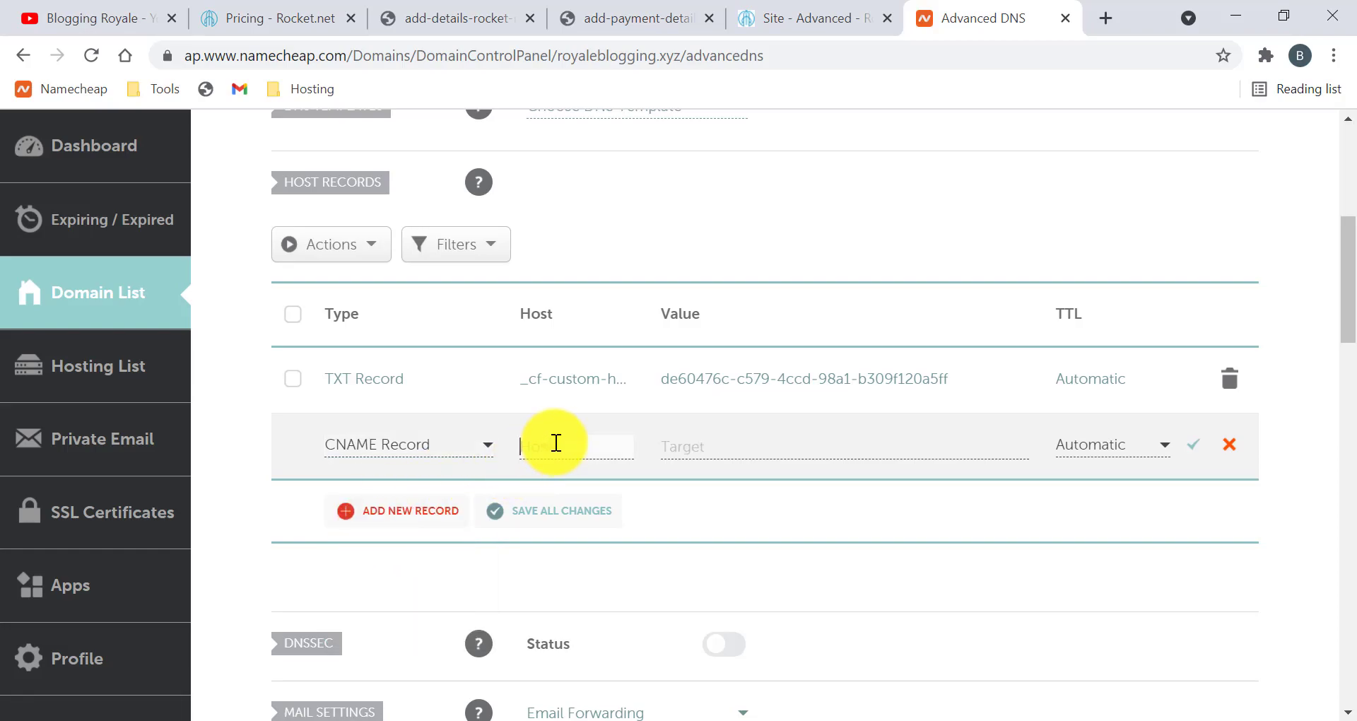
key("ctrl+v")
left_click(806, 18)
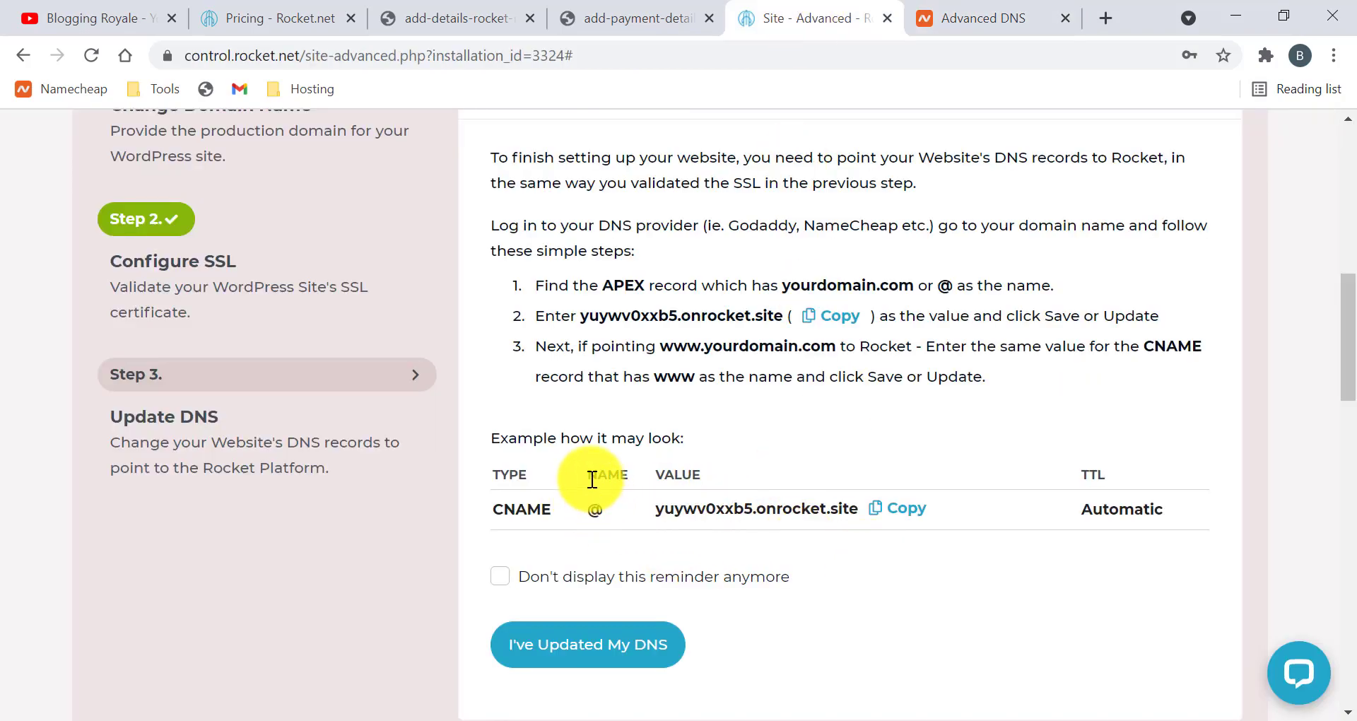
left_click(960, 20)
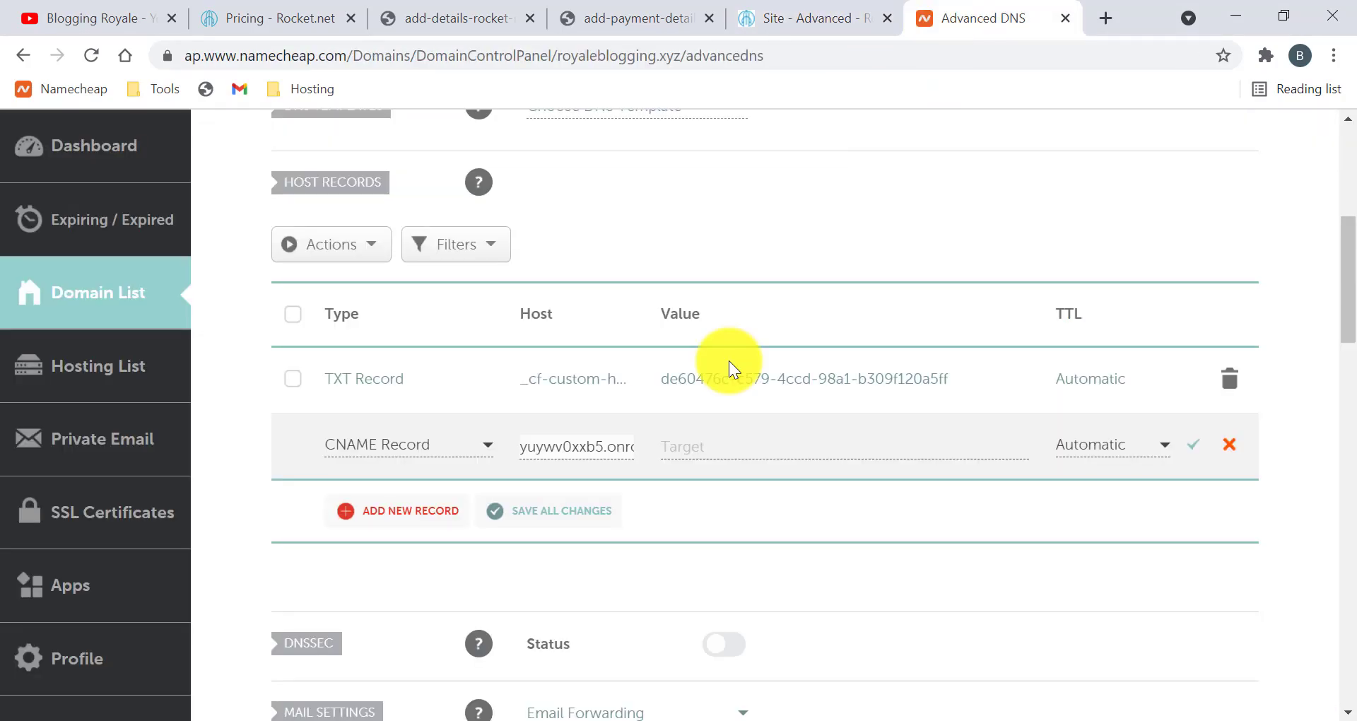
triple_click(560, 446)
key("ctrl+2")
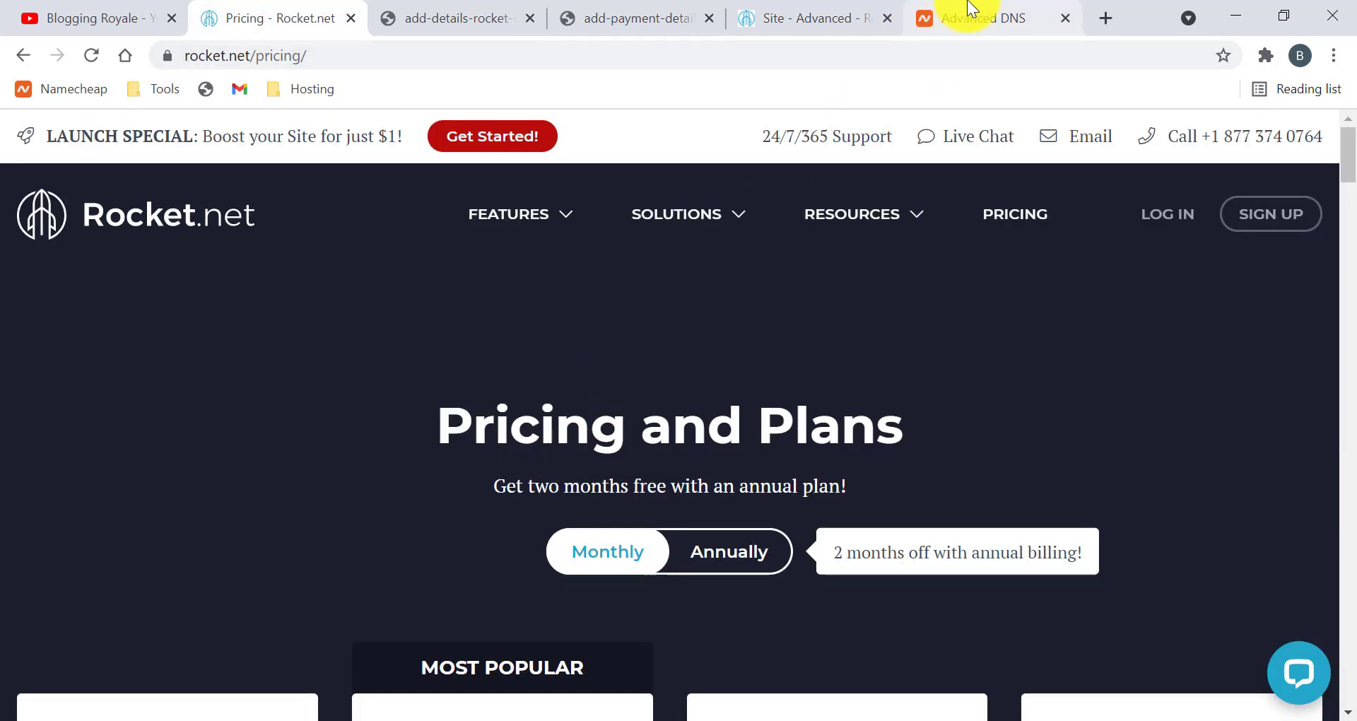
left_click(969, 9)
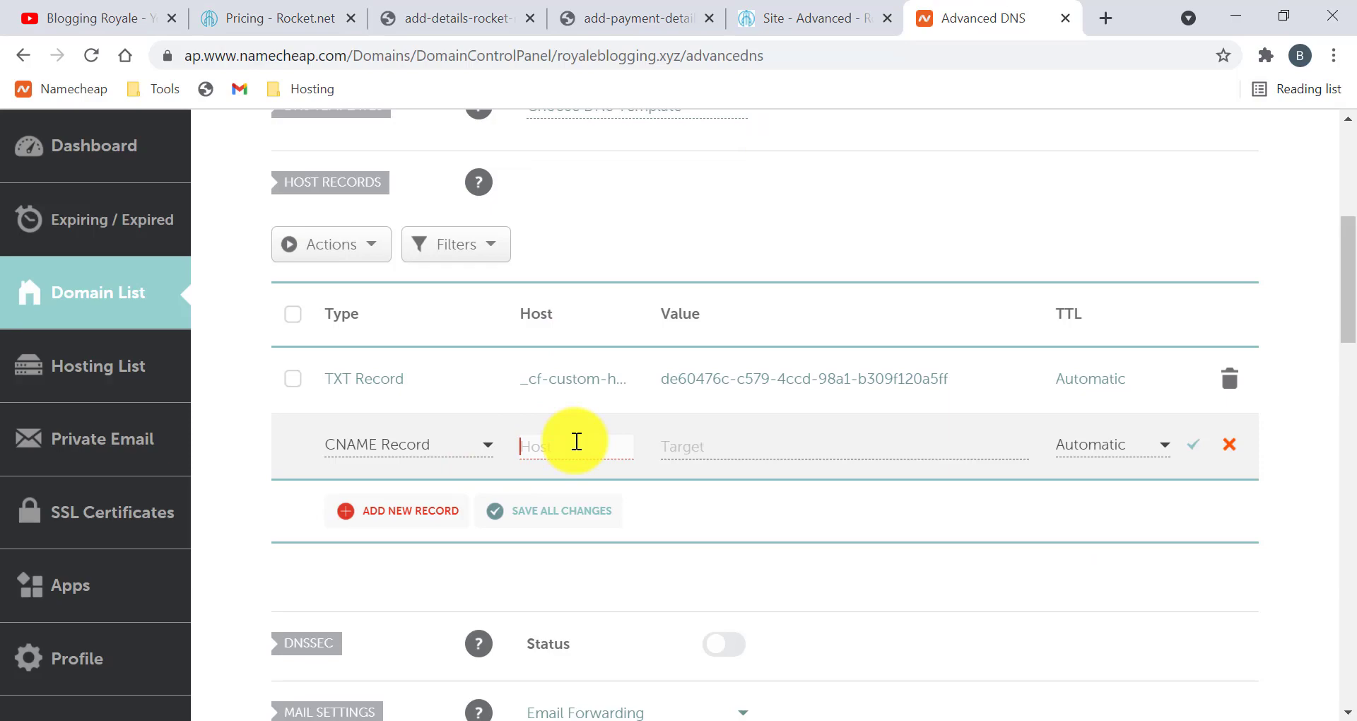
type("@")
left_click(695, 443)
key("ctrl+v")
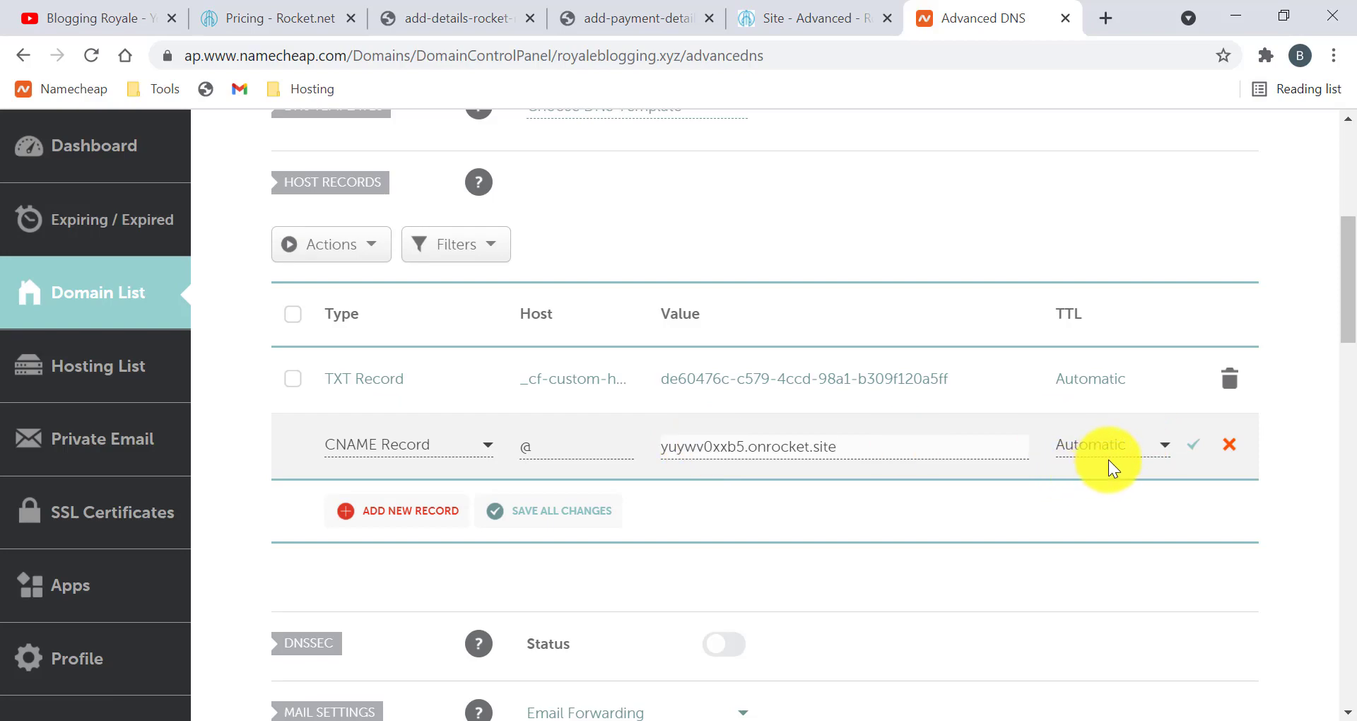
left_click(1195, 446)
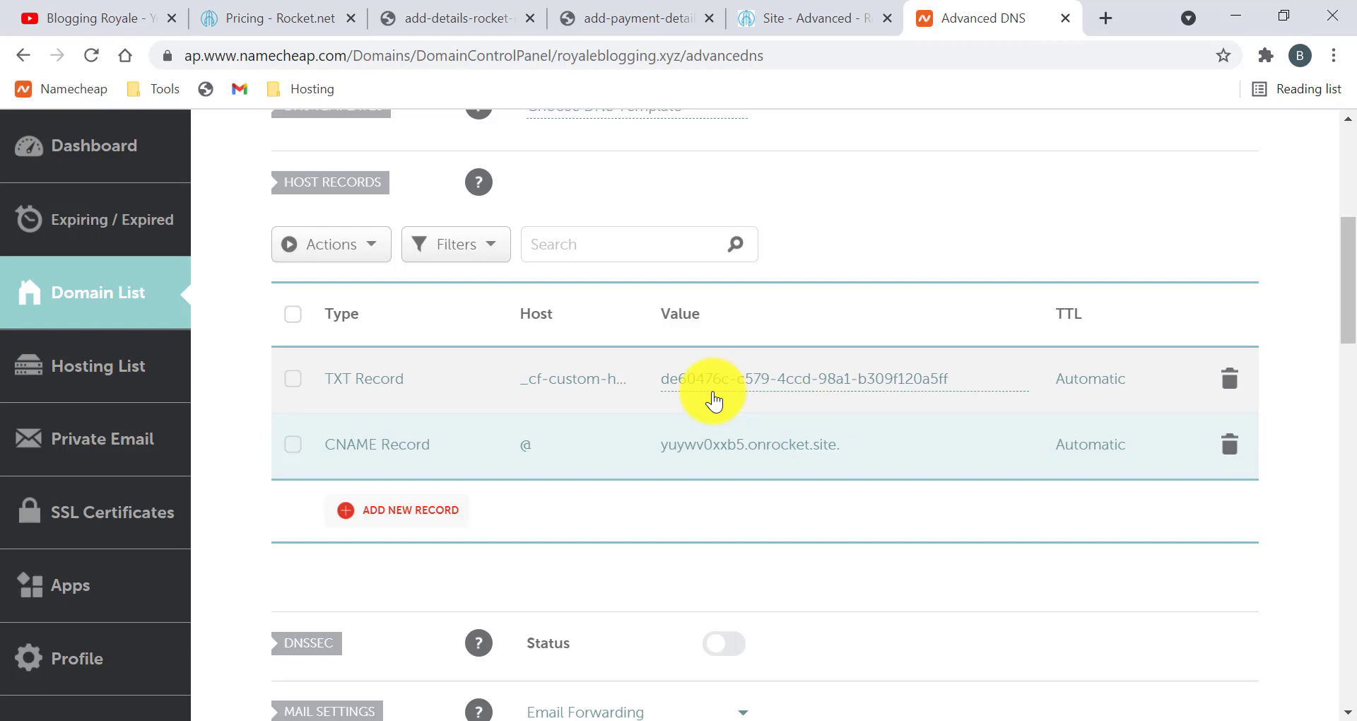
Add an empty host record row, recheck the Rocket.net instructions, then open the Domain details page
left_click(414, 523)
scroll(425, 551, "down", 3)
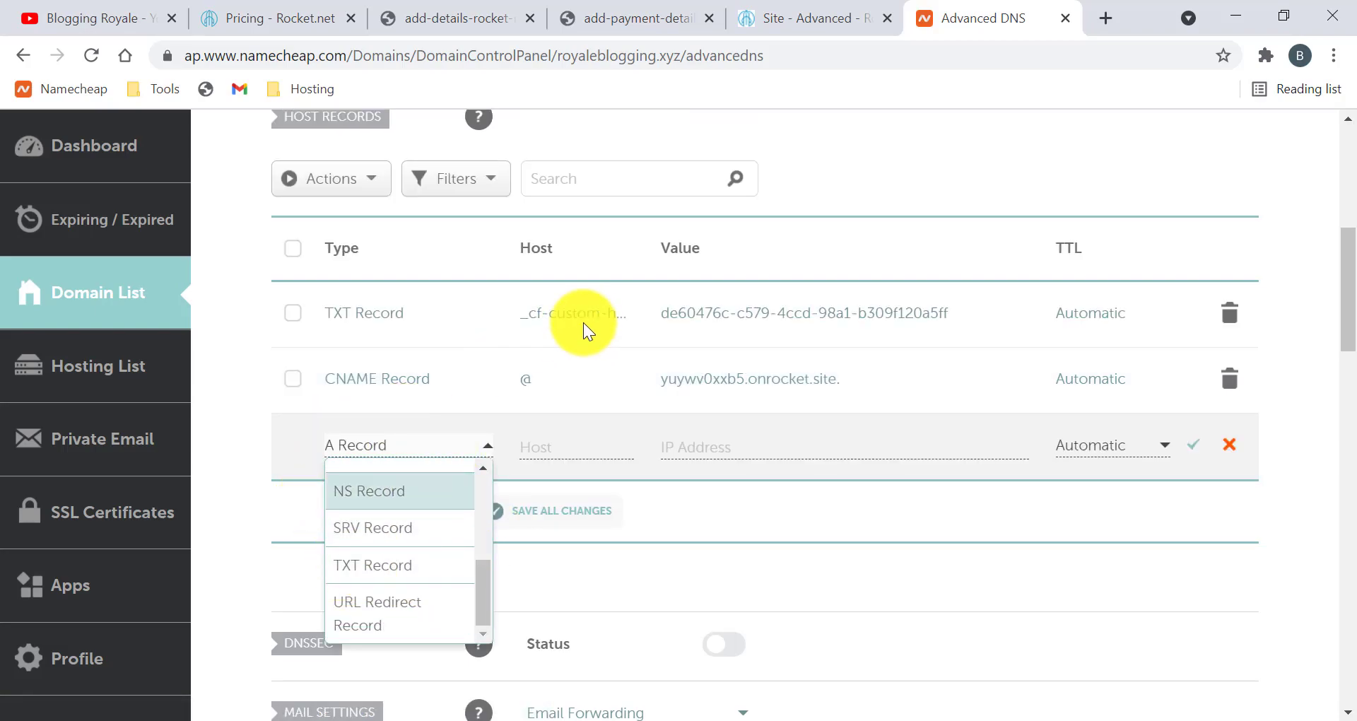
left_click(843, 8)
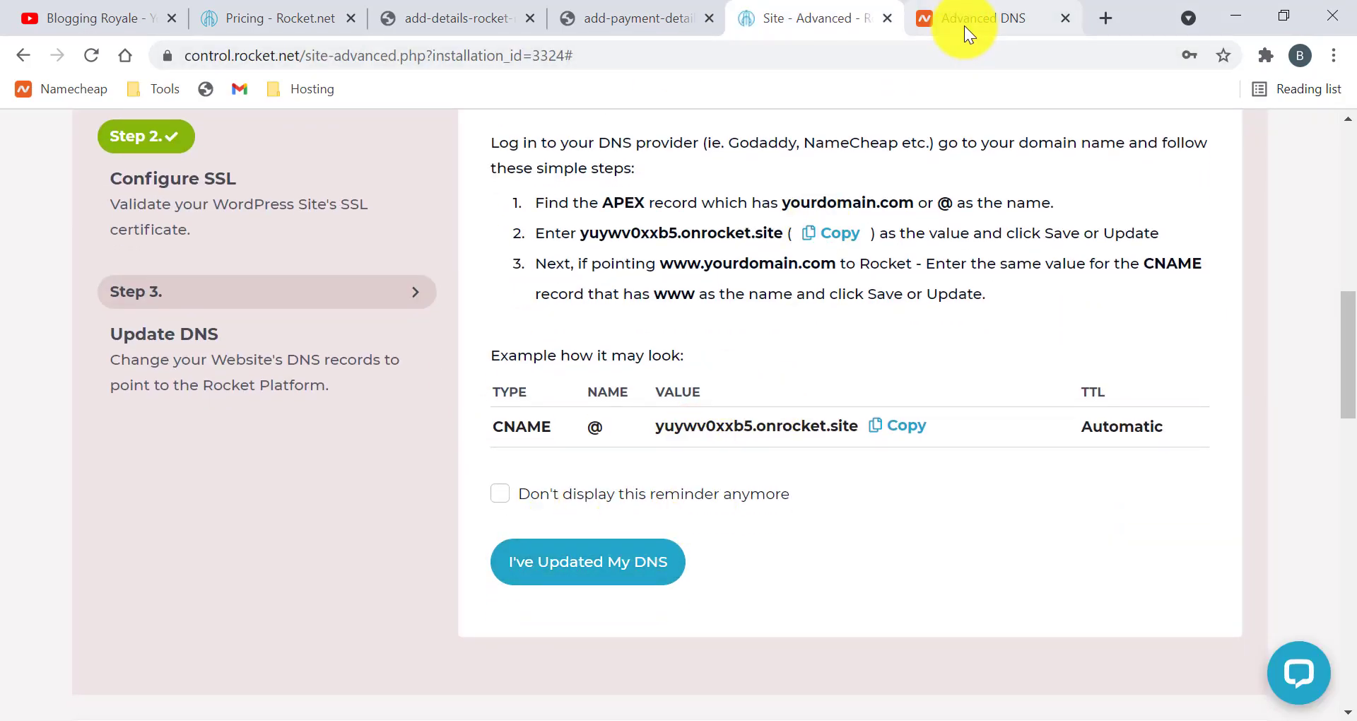
left_click(966, 27)
scroll(799, 354, "up", 5)
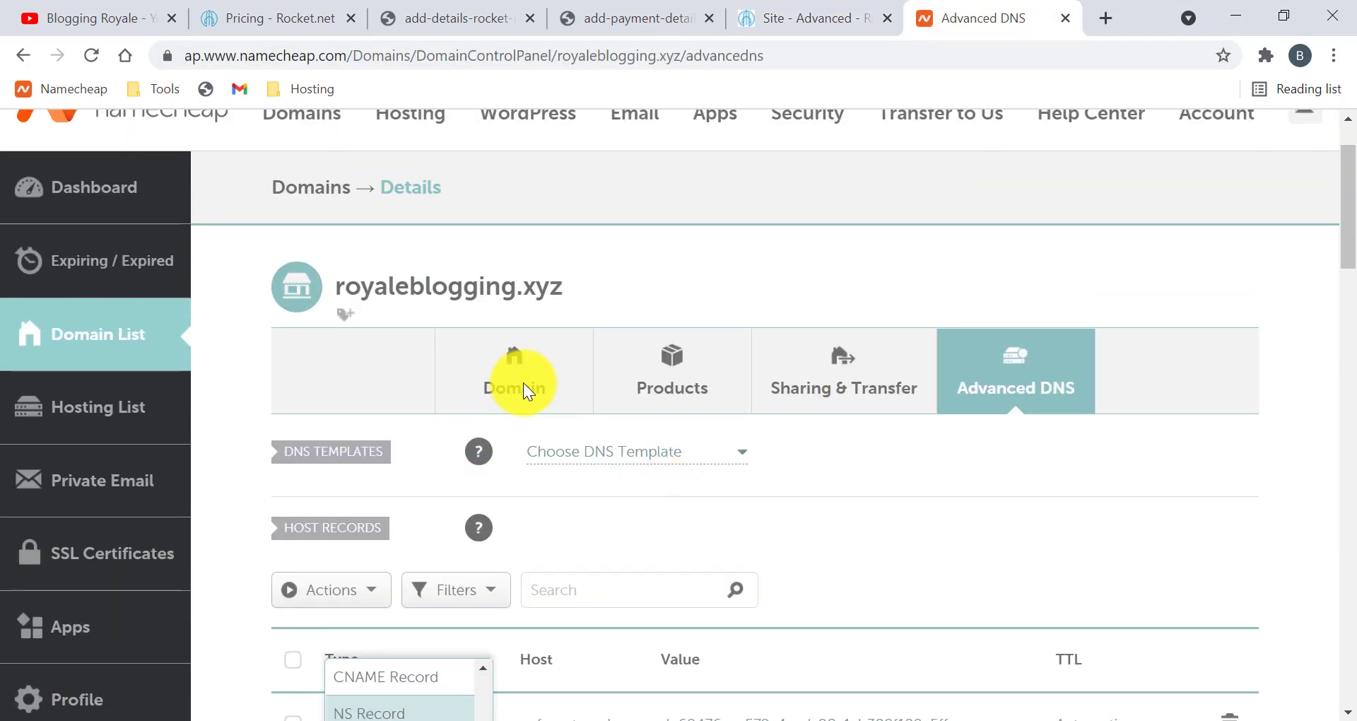
scroll(533, 375, "down", 5)
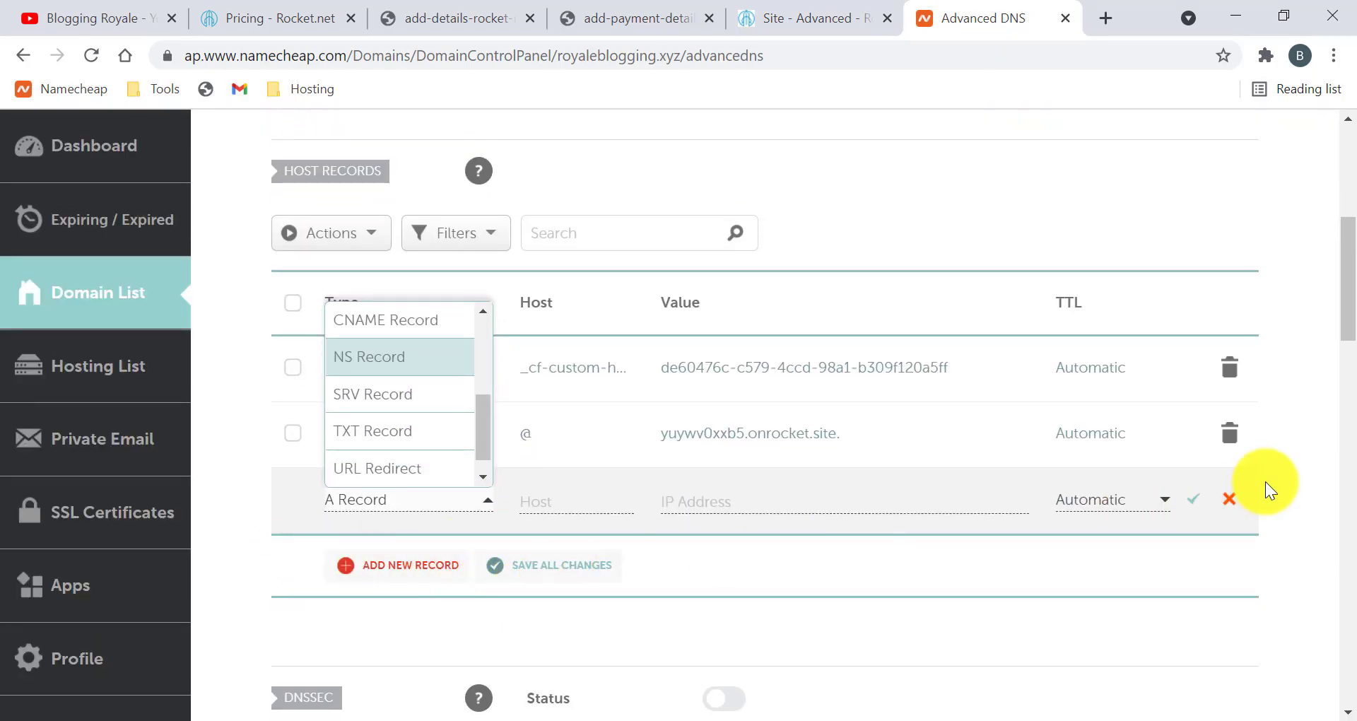
left_click(1236, 492)
right_click(1231, 493)
scroll(906, 499, "up", 3)
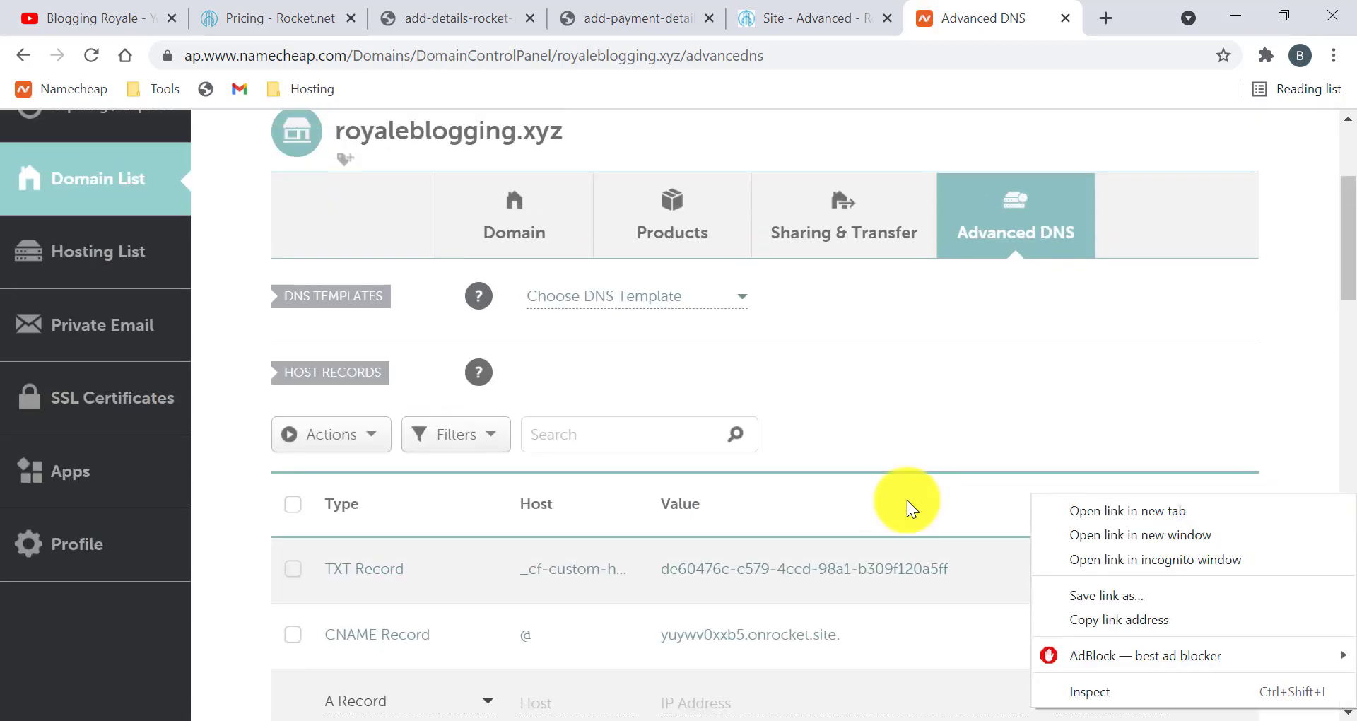
left_click(514, 216)
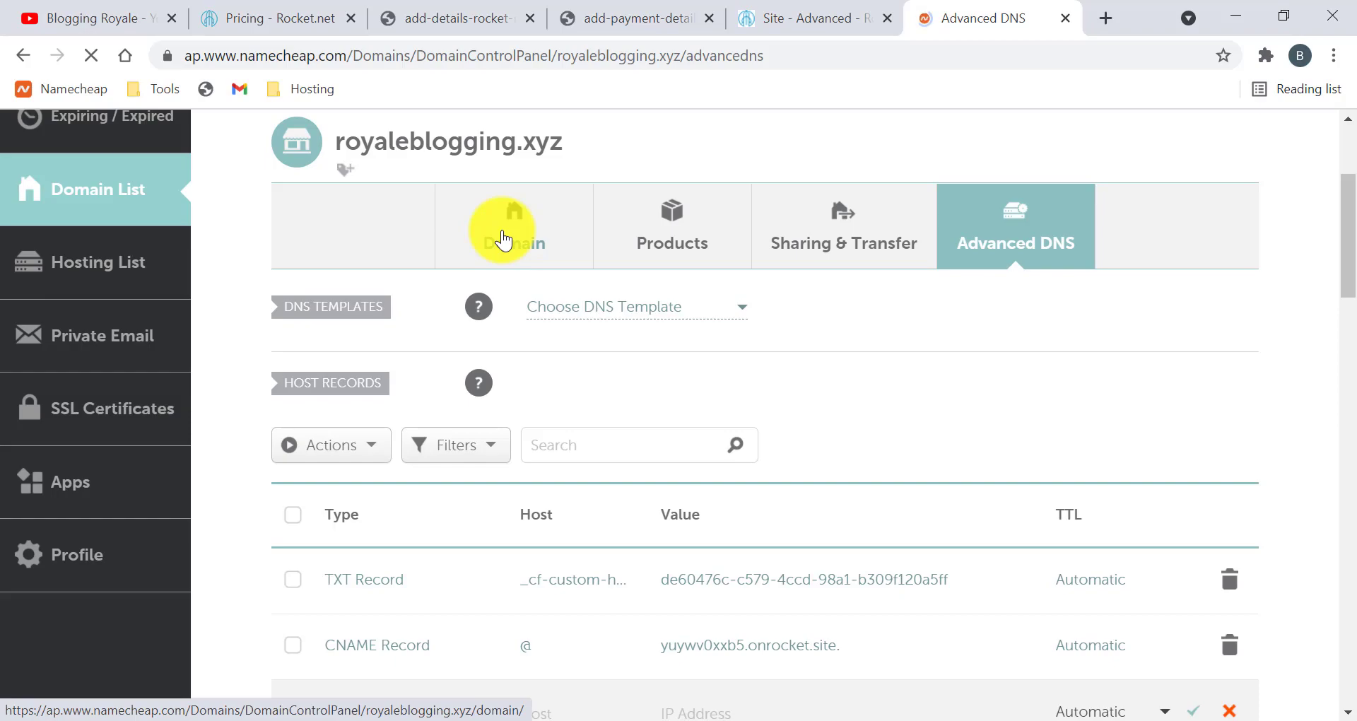
scroll(608, 419, "down", 2)
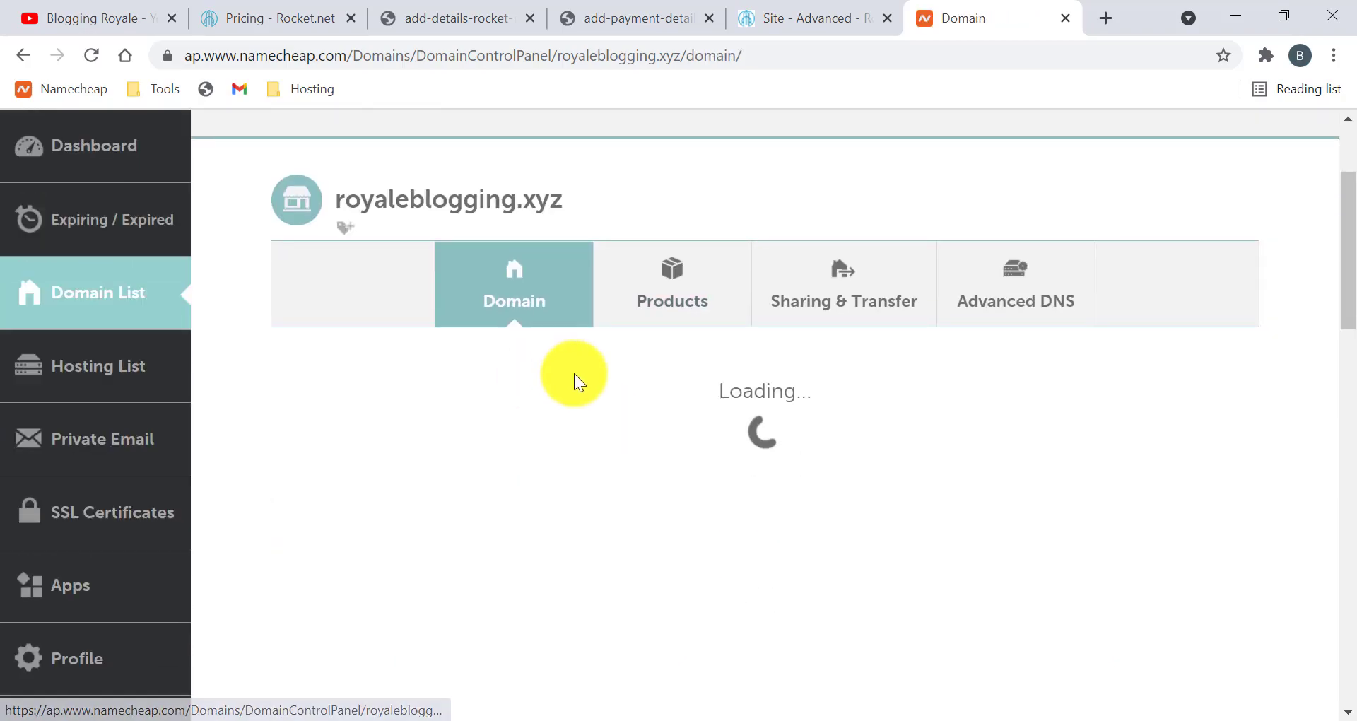
scroll(677, 490, "down", 2)
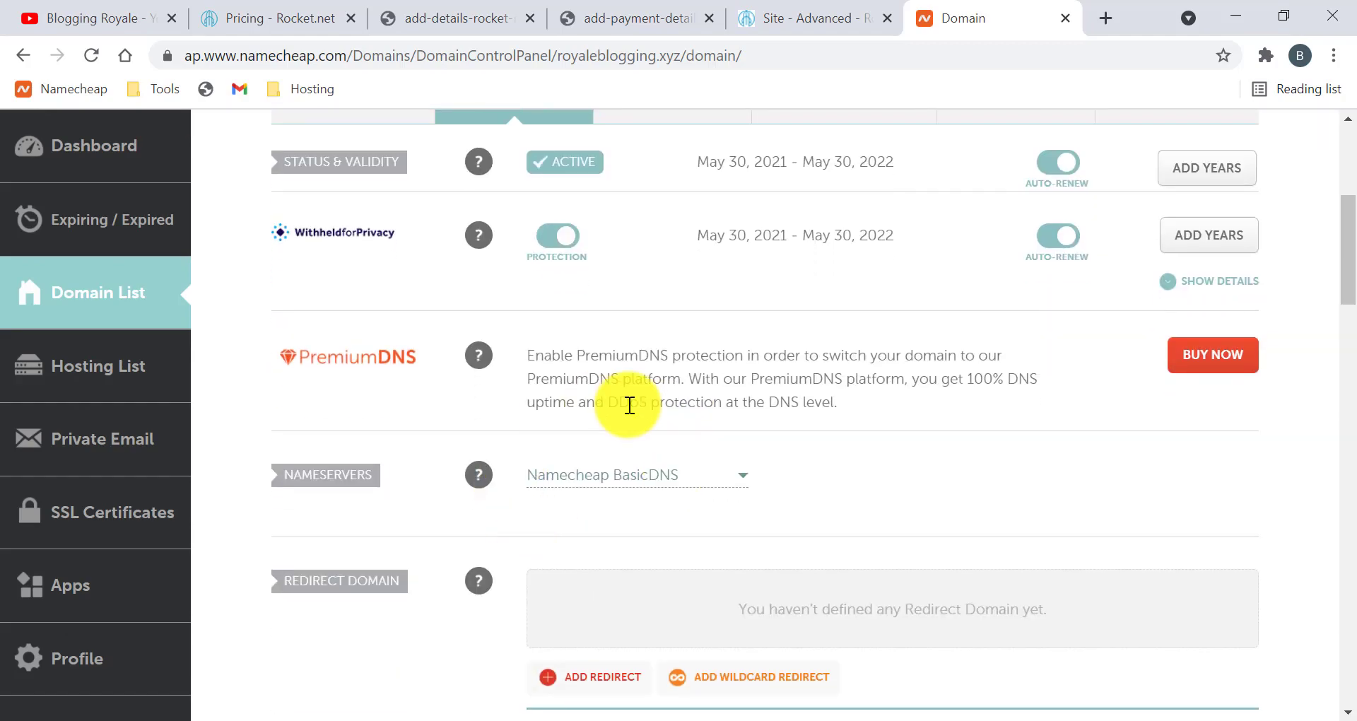
scroll(629, 405, "down", 2)
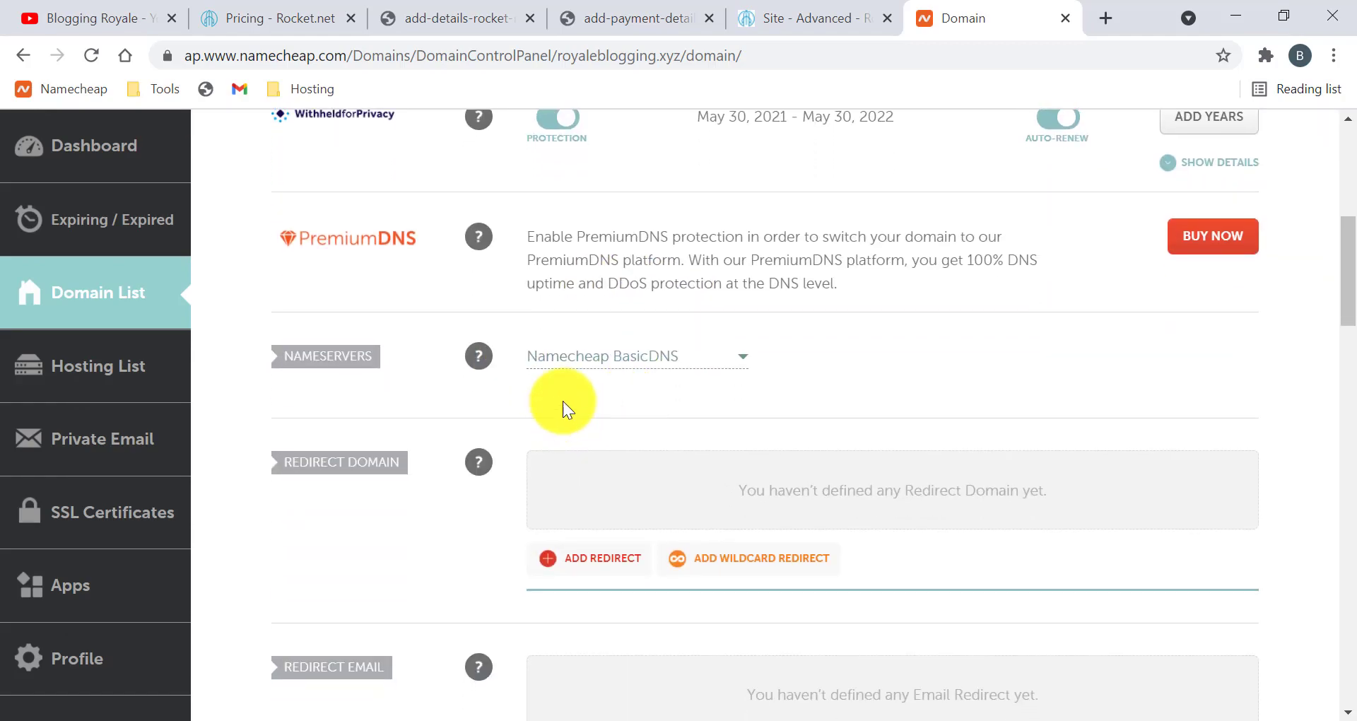
left_click(682, 369)
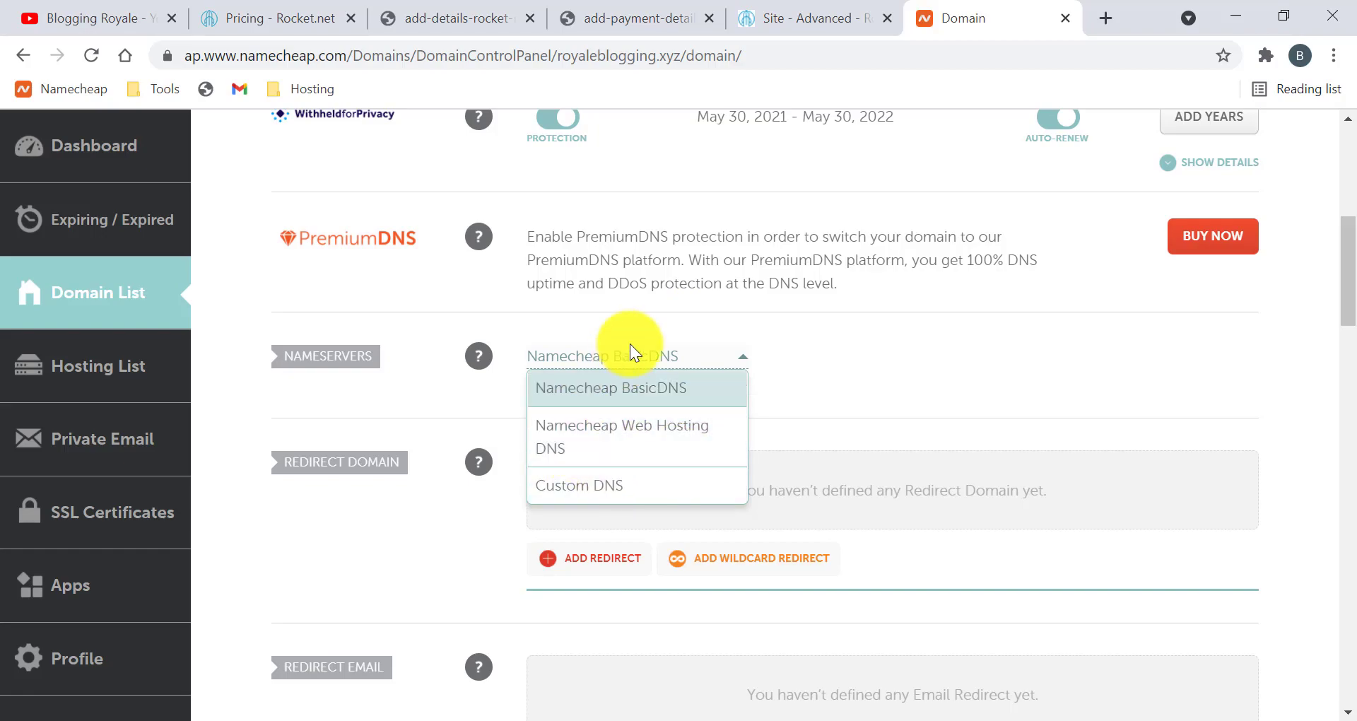
left_click(651, 323)
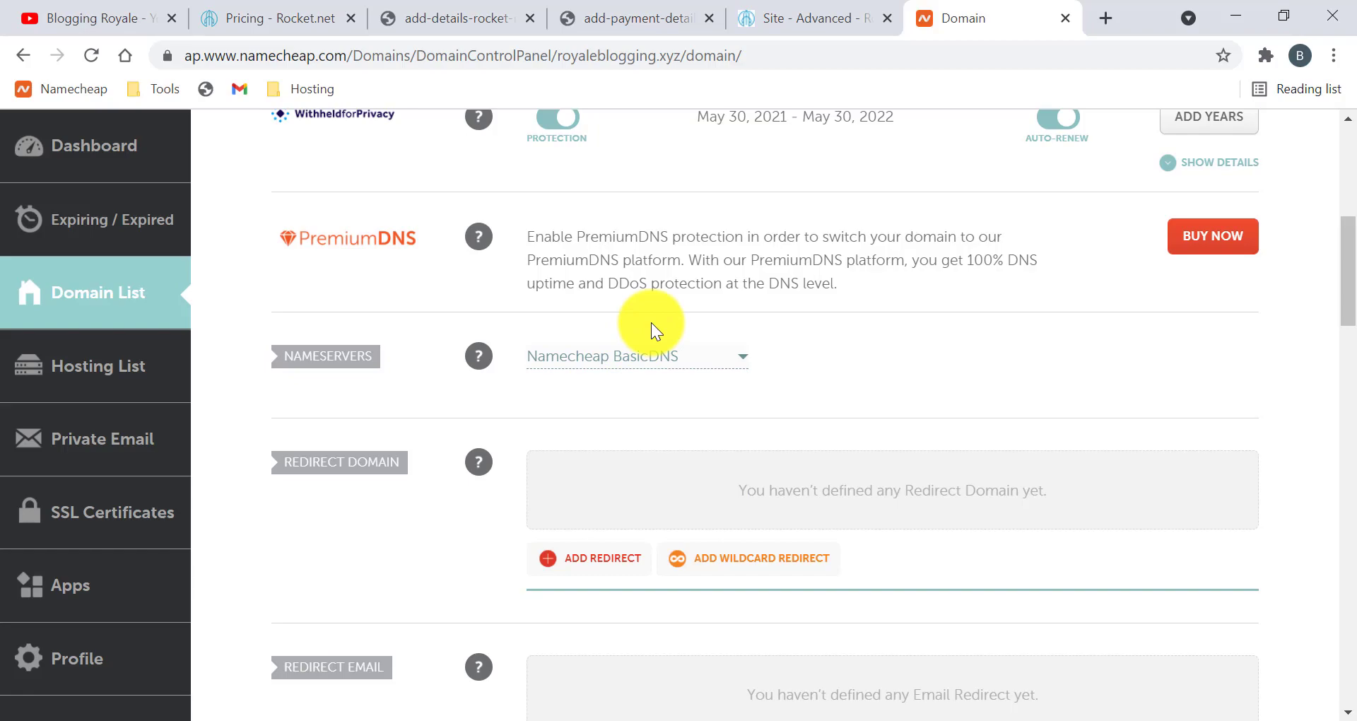
Confirm "I've Updated My DNS" so royaleblogging.xyz shows as configured and live
left_click(791, 10)
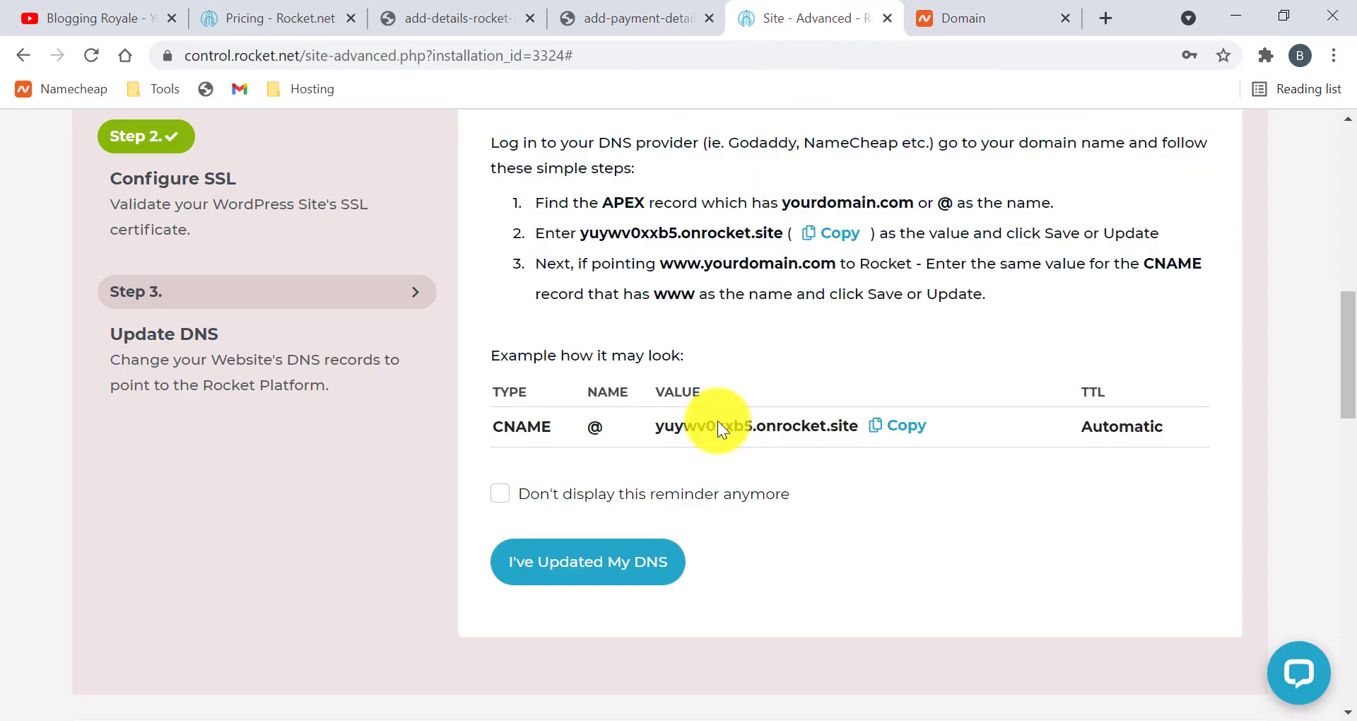
scroll(678, 382, "down", 1)
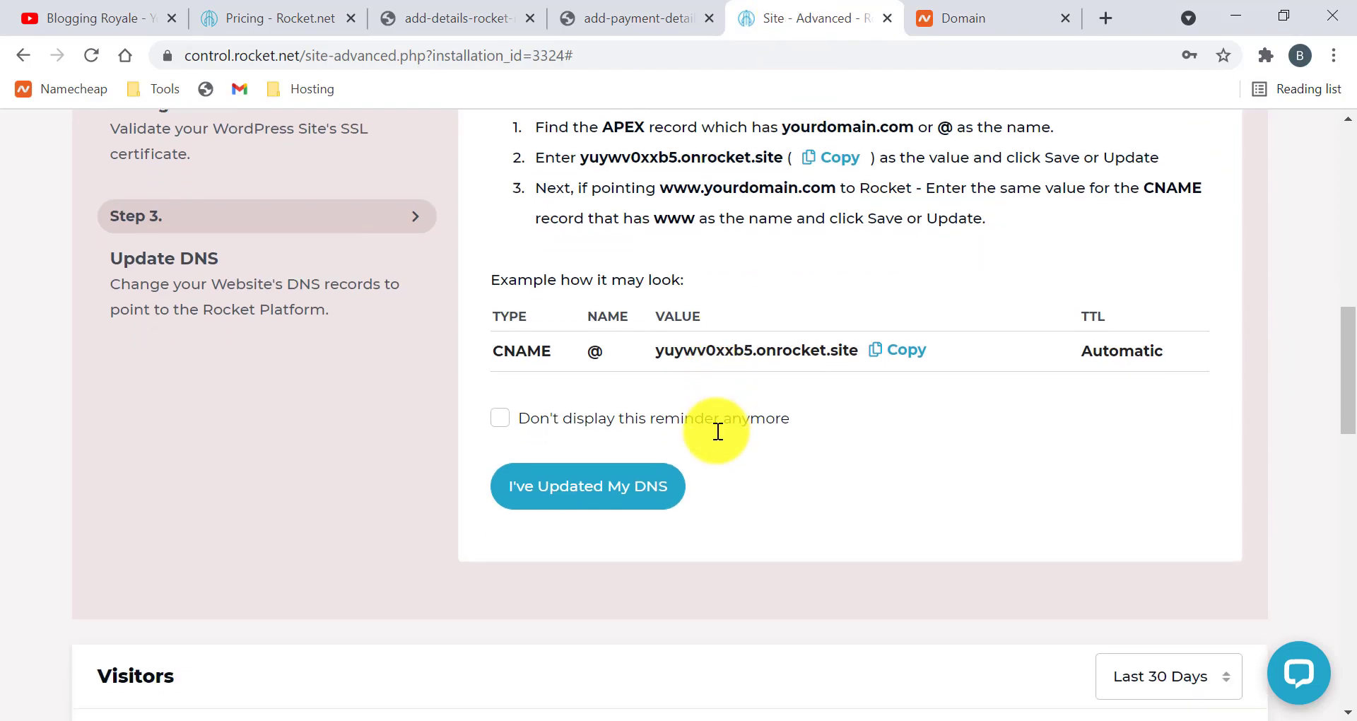
left_click(575, 486)
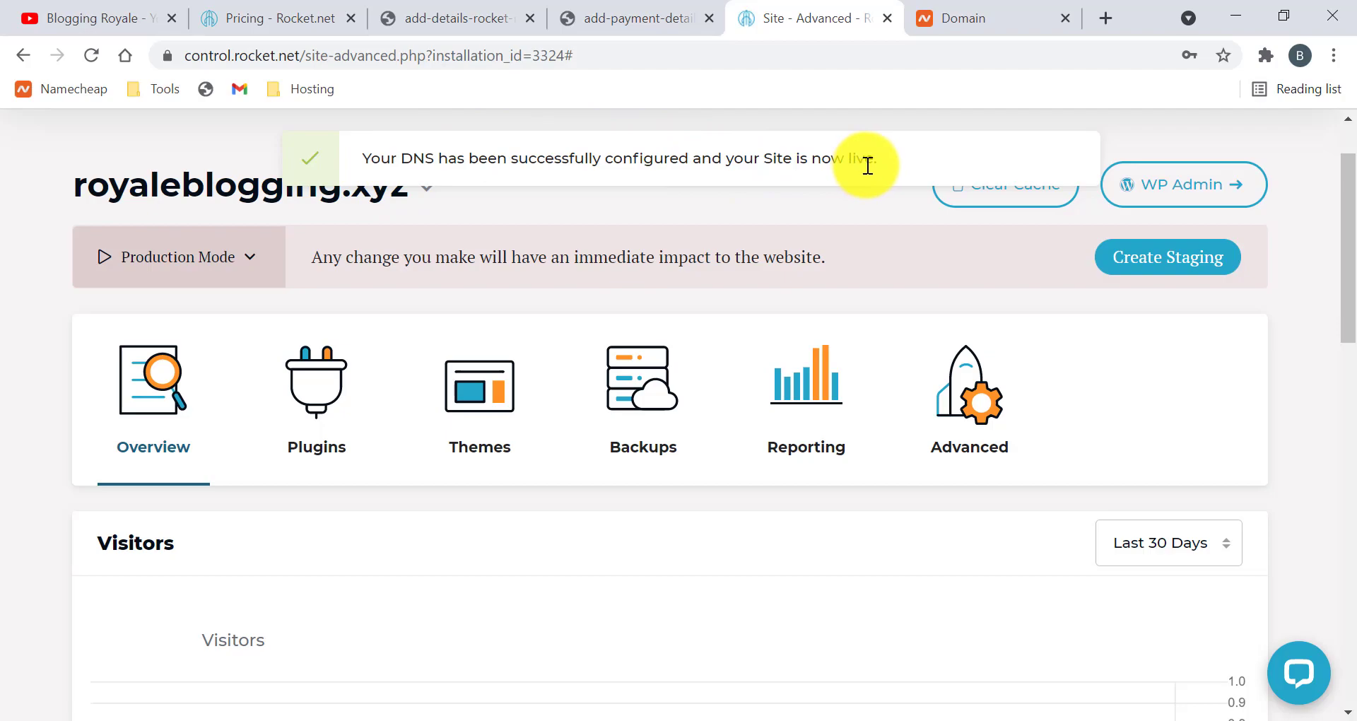
scroll(809, 324, "up", 2)
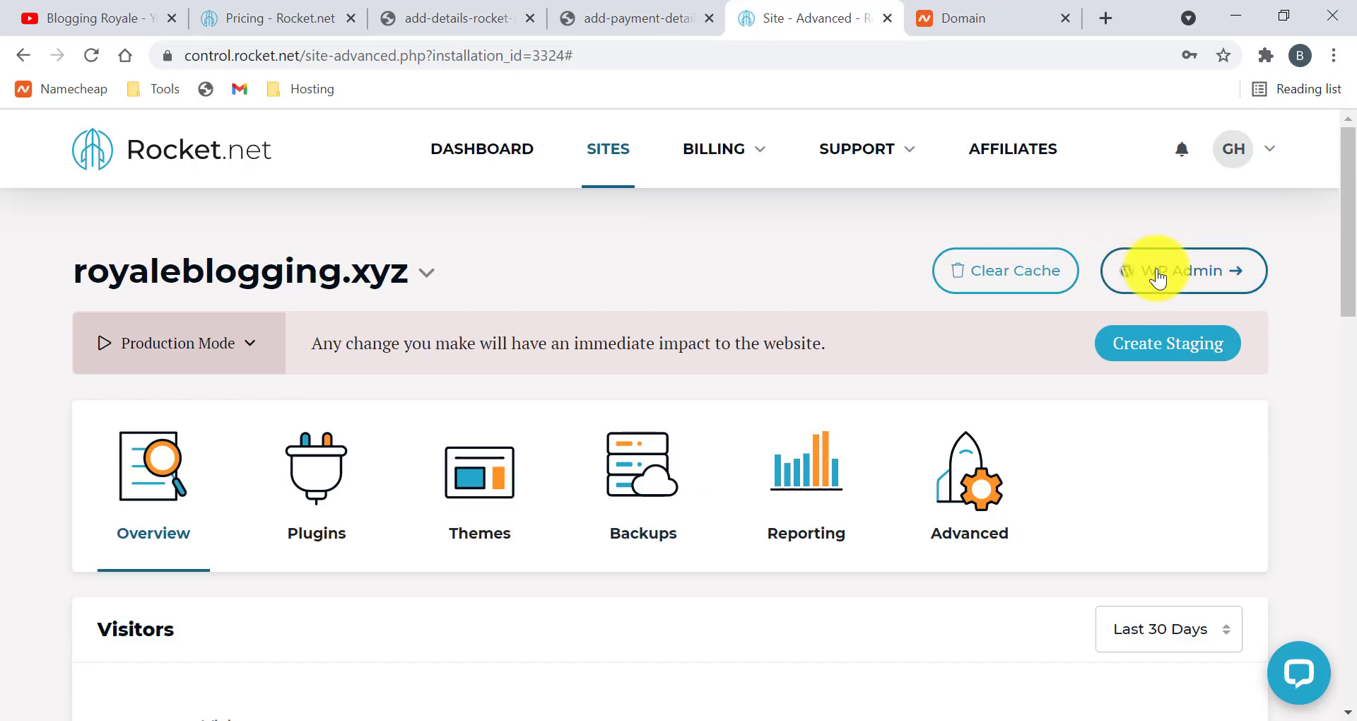
scroll(539, 554, "down", 2)
scroll(521, 342, "up", 1)
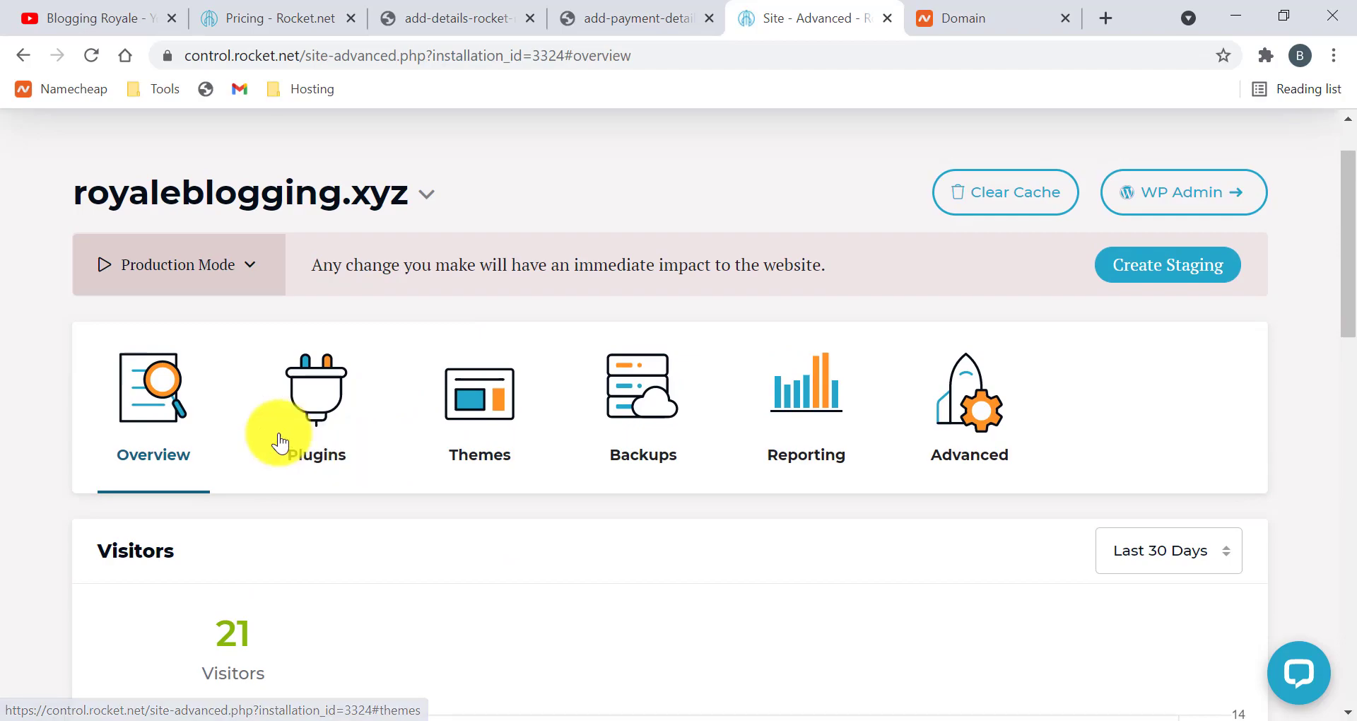
Look over the site's plugins, then list its themes, with Twenty Twenty-One 1.3 enabled
left_click(304, 402)
scroll(495, 466, "down", 2)
scroll(535, 487, "down", 3)
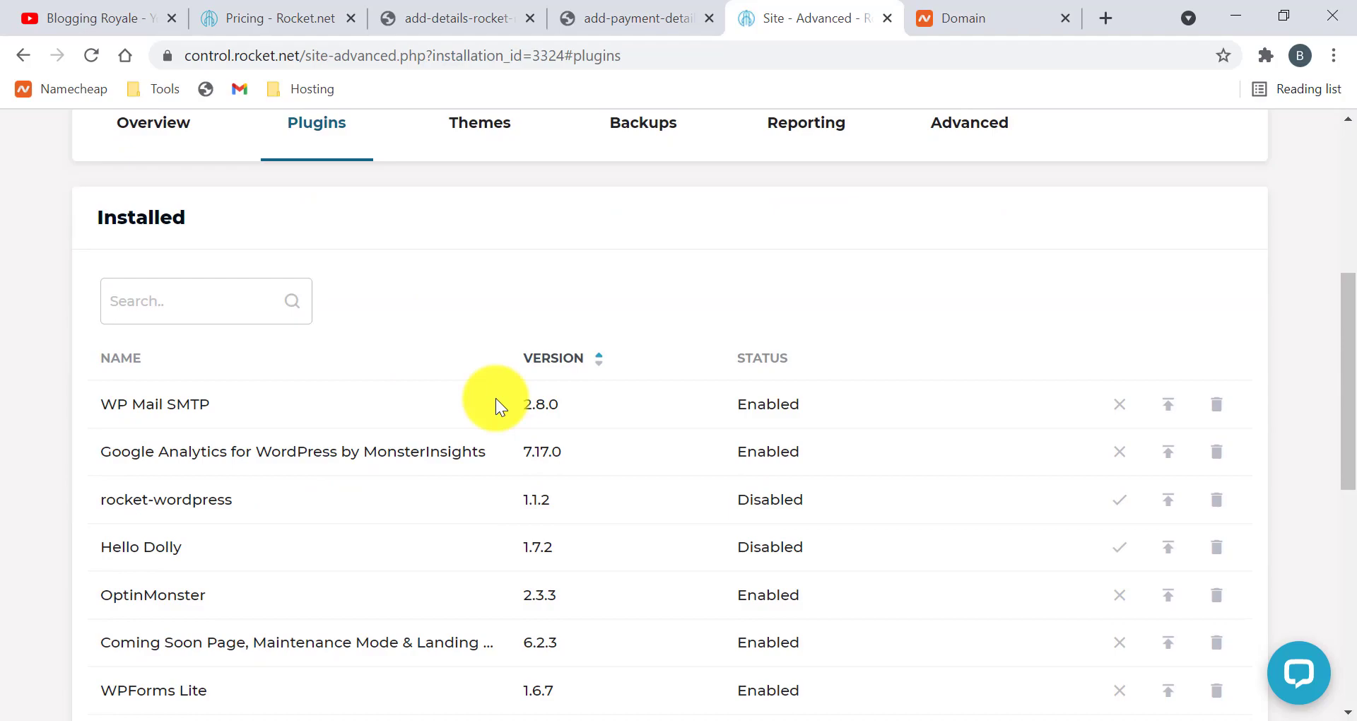
scroll(495, 385, "down", 3)
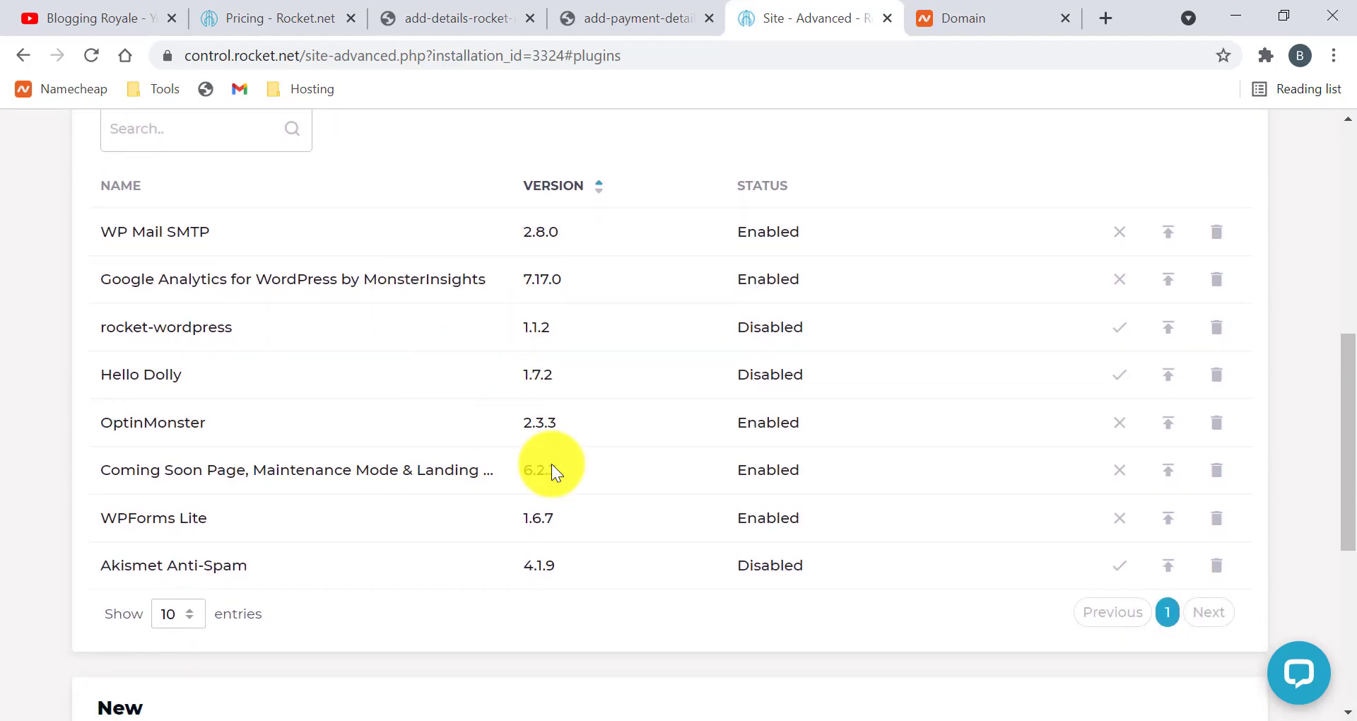
scroll(659, 447, "up", 2)
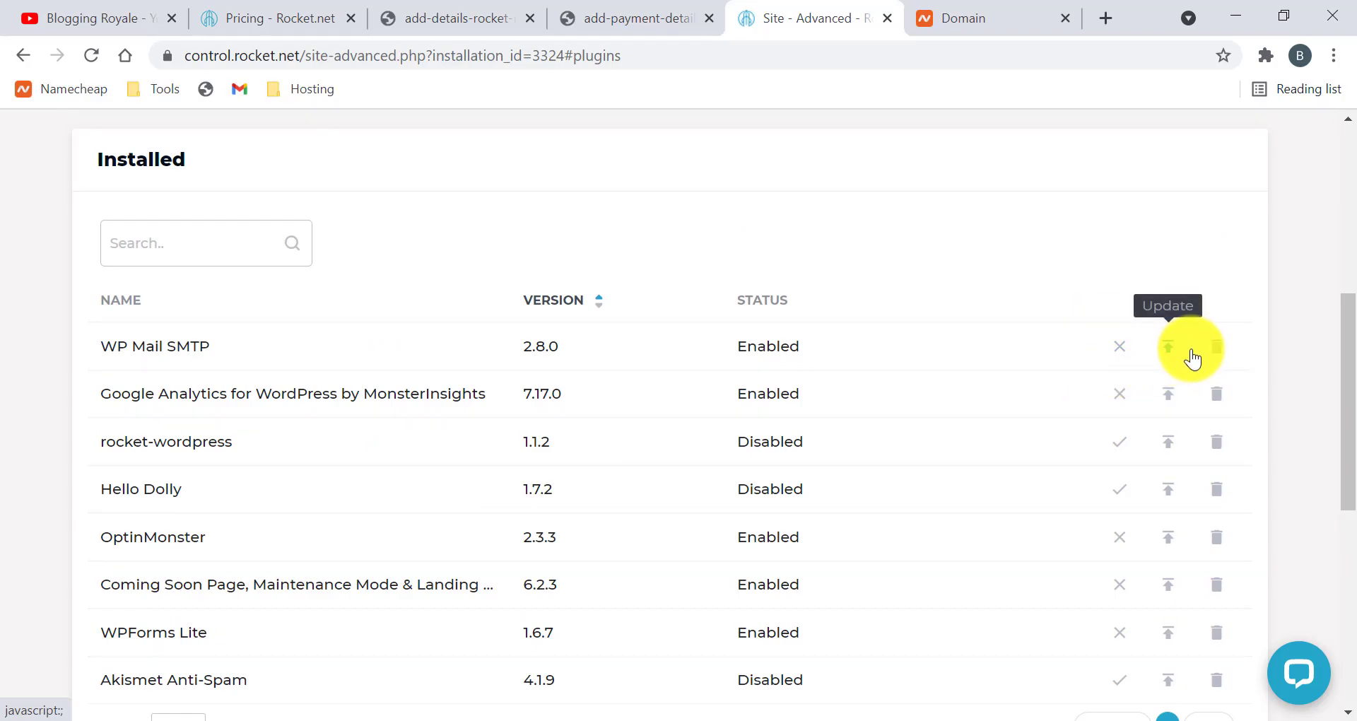
scroll(1051, 565, "down", 2)
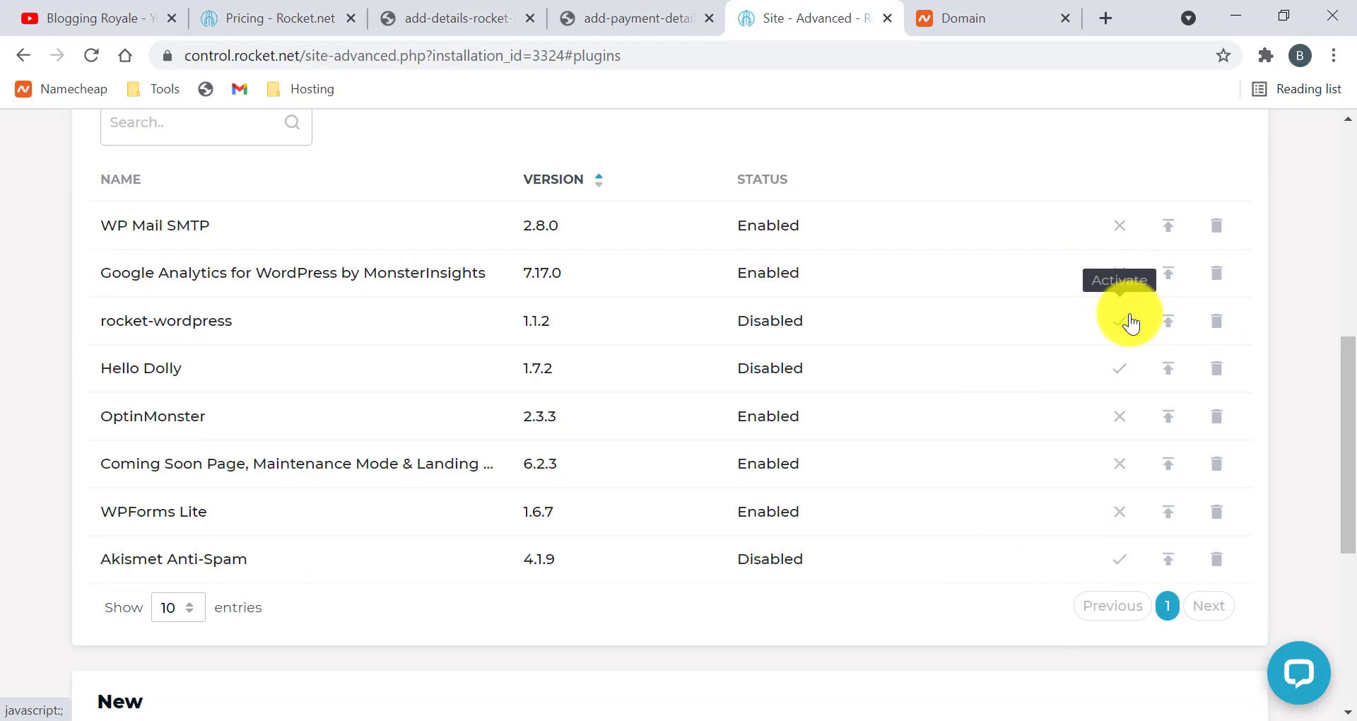
scroll(774, 435, "up", 6)
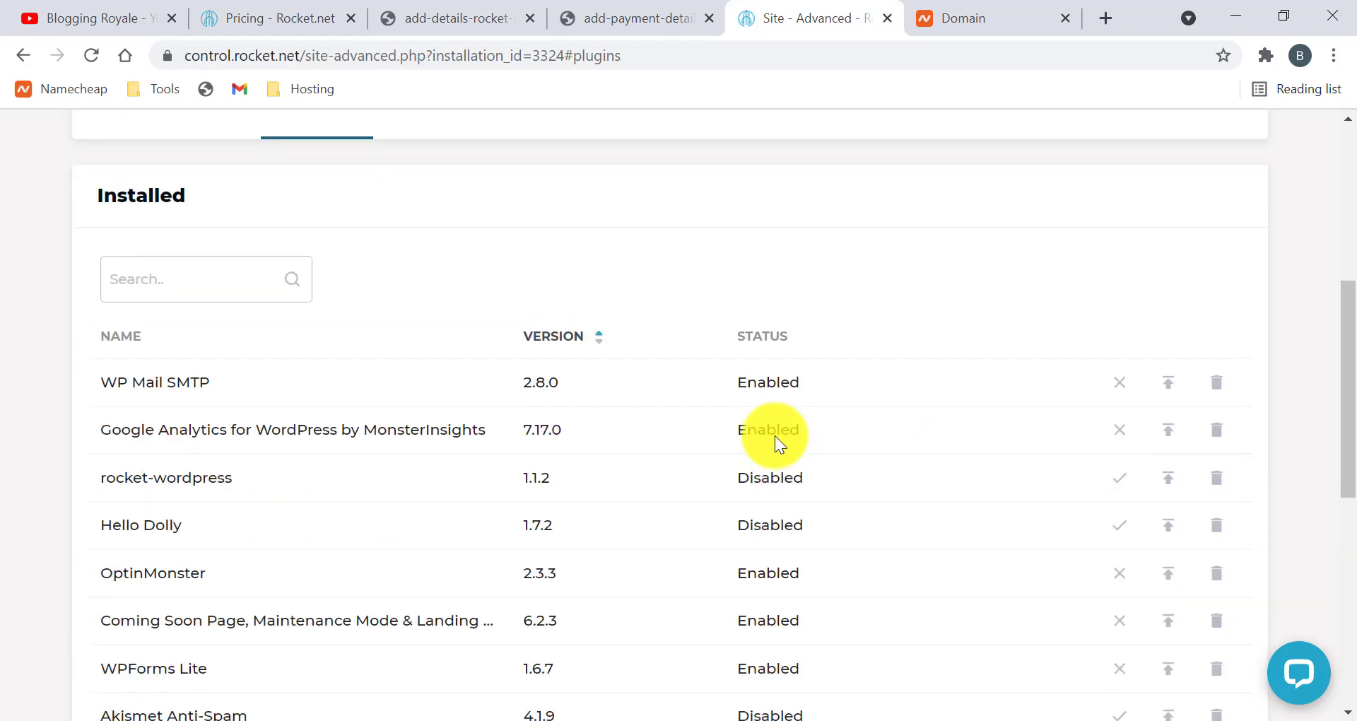
left_click(448, 424)
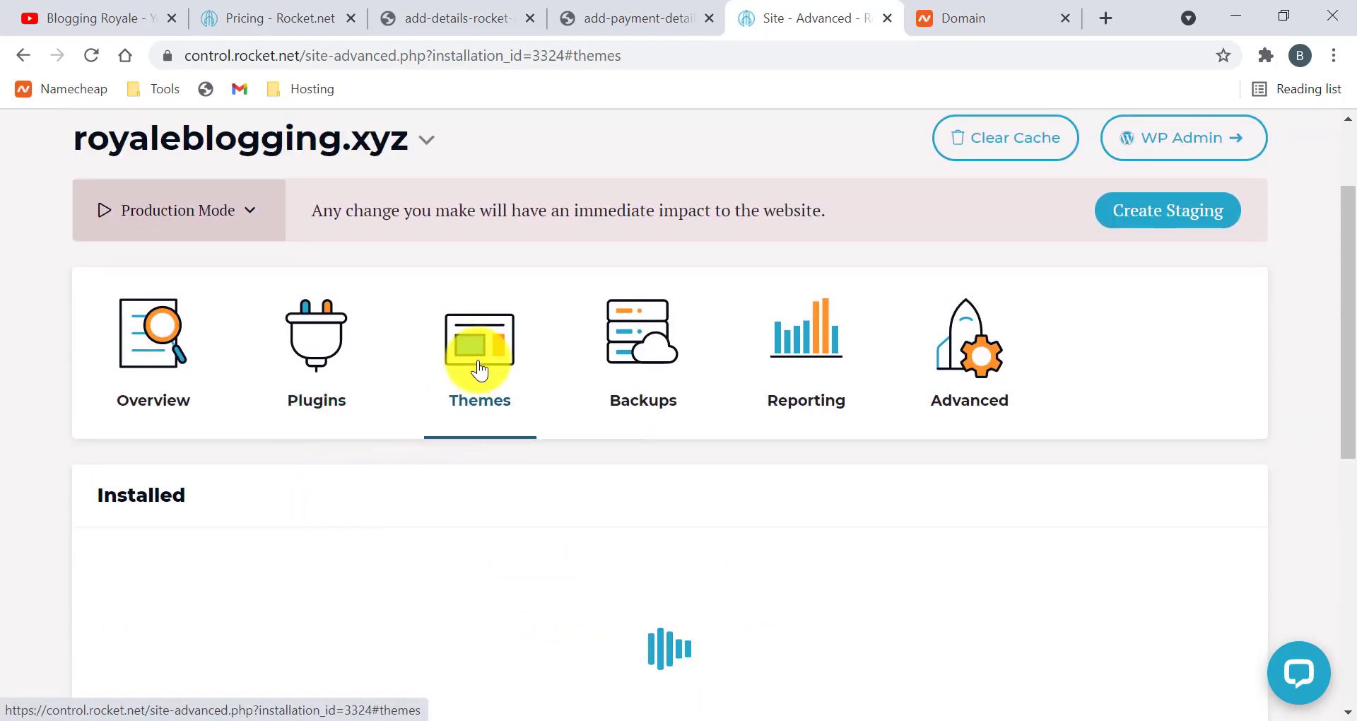
scroll(278, 558, "down", 2)
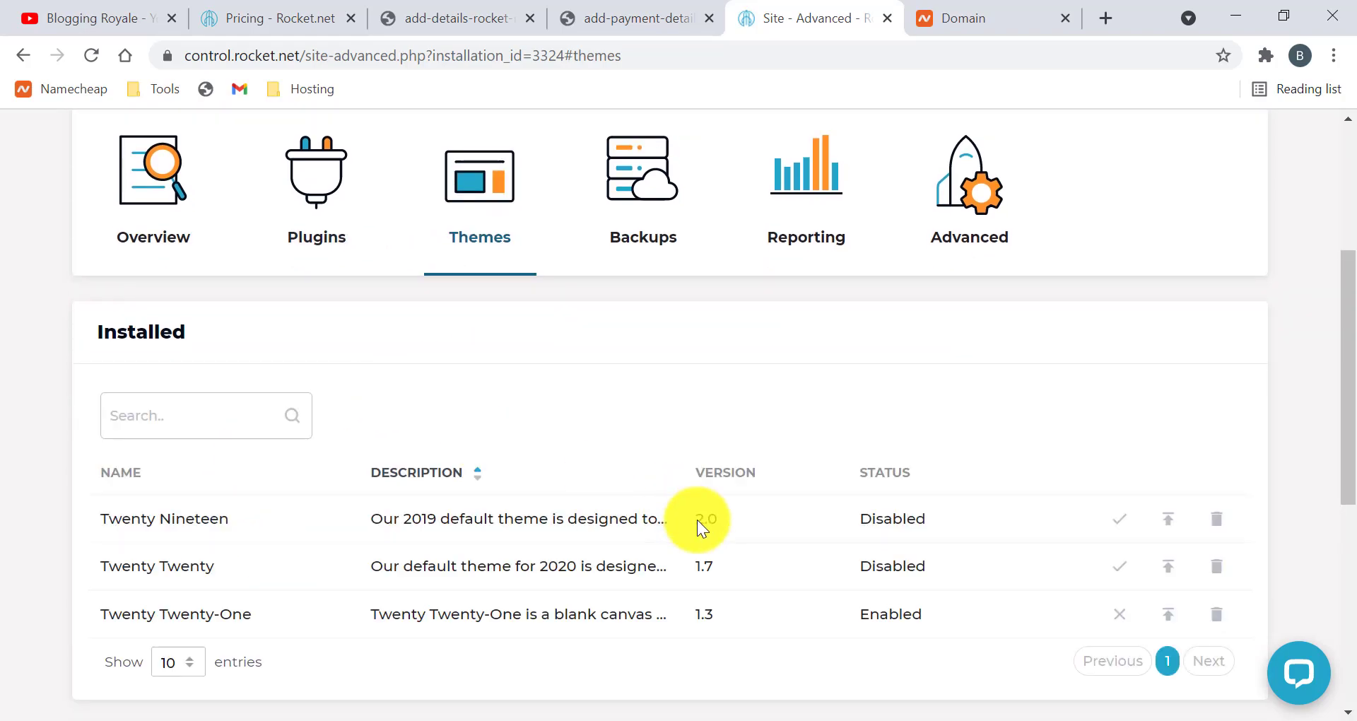
Open Backups for royaleblogging.xyz and scroll through the empty Manual and Automated Backups lists
scroll(700, 521, "down", 2)
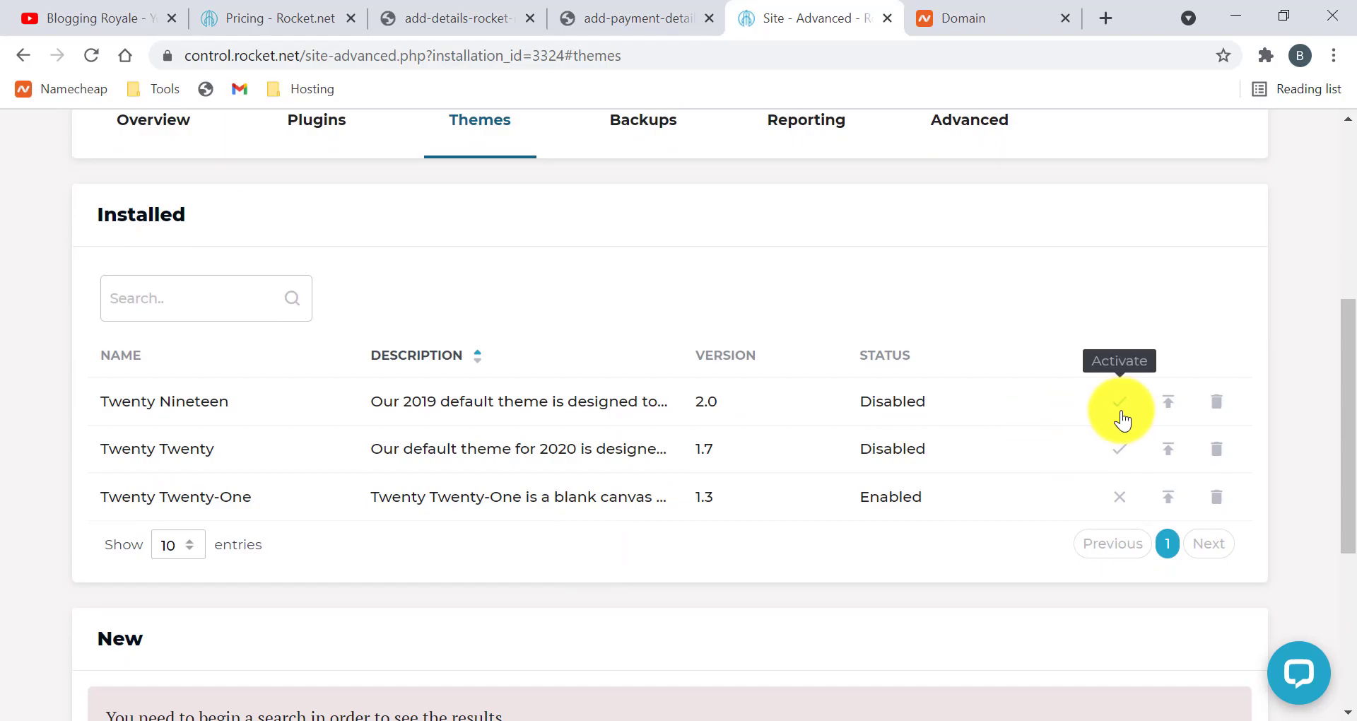
scroll(697, 459, "up", 3)
left_click(632, 325)
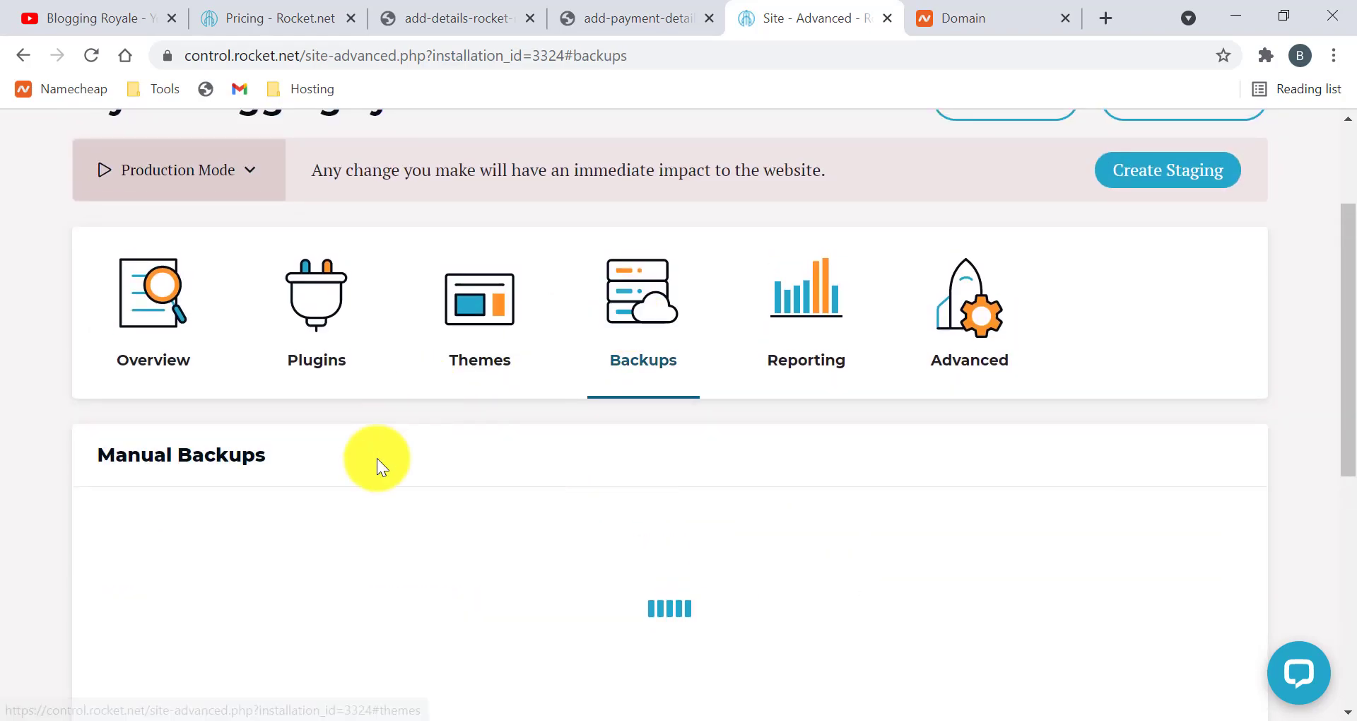
scroll(339, 438, "down", 1)
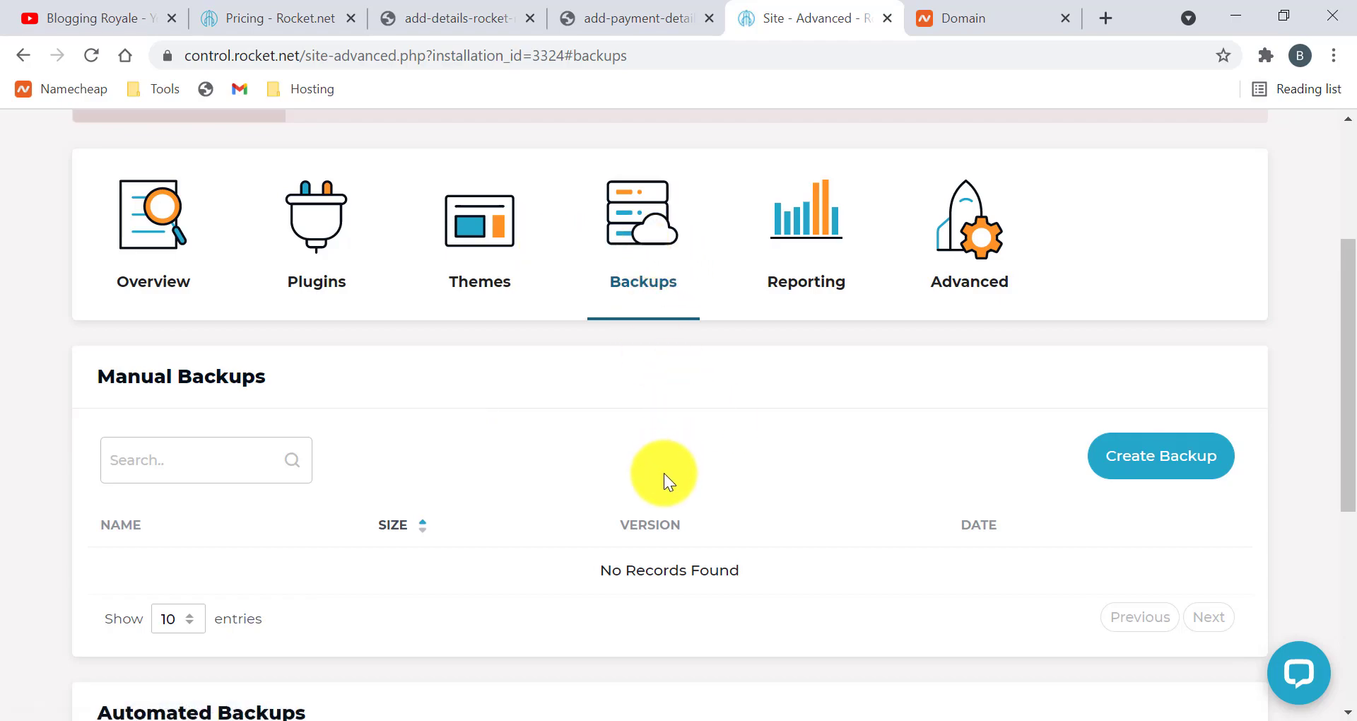
scroll(663, 473, "down", 1)
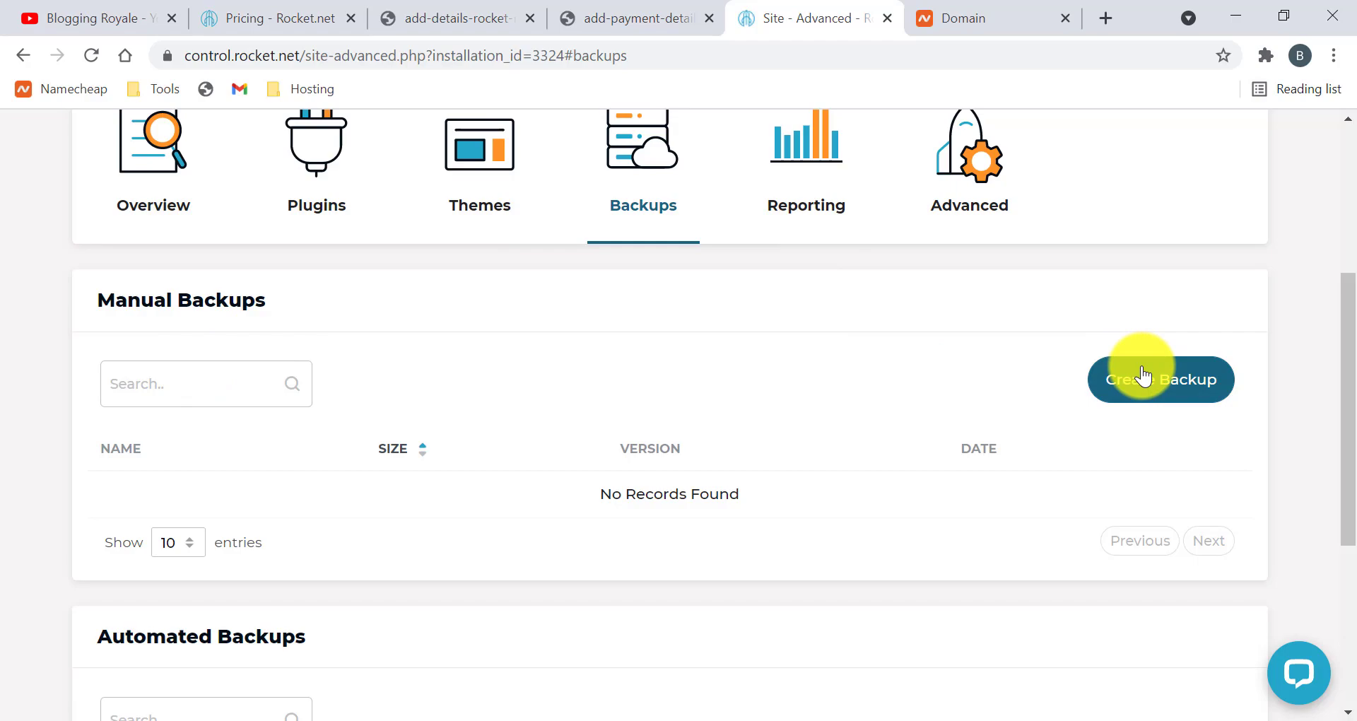
scroll(722, 413, "down", 3)
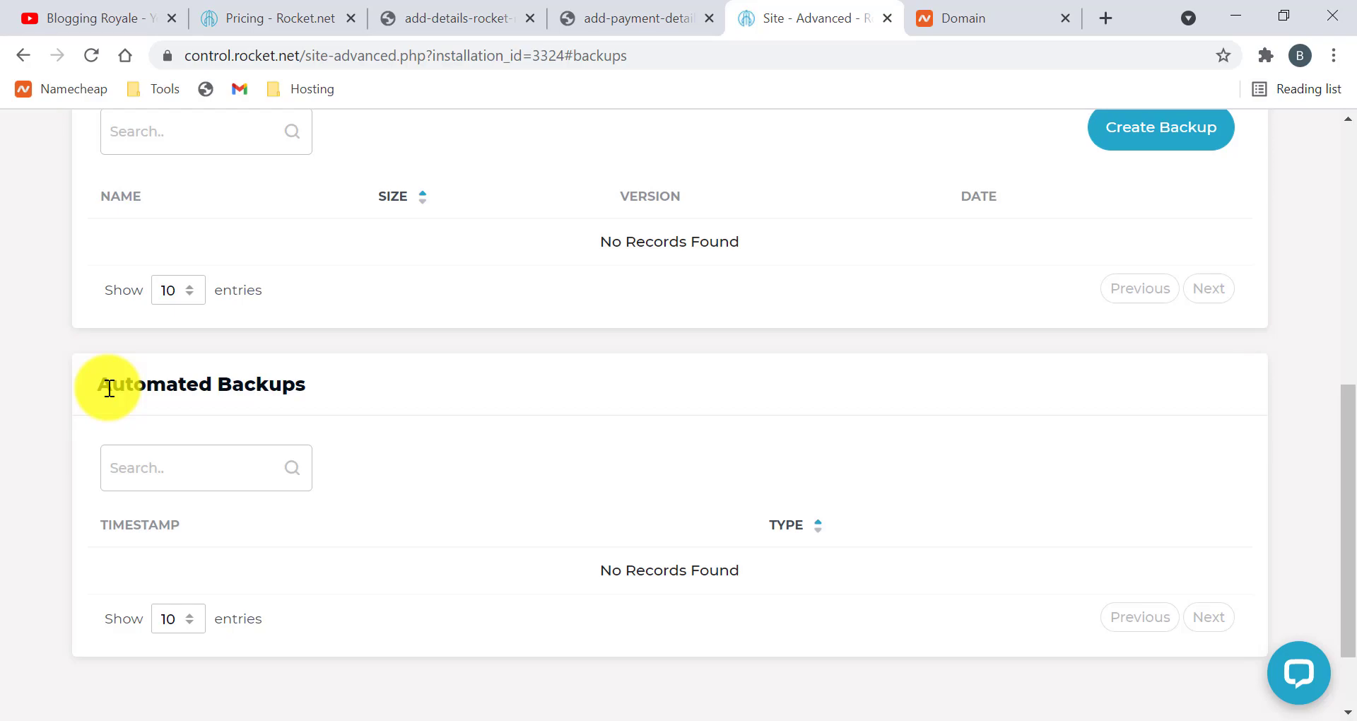
scroll(109, 388, "up", 7)
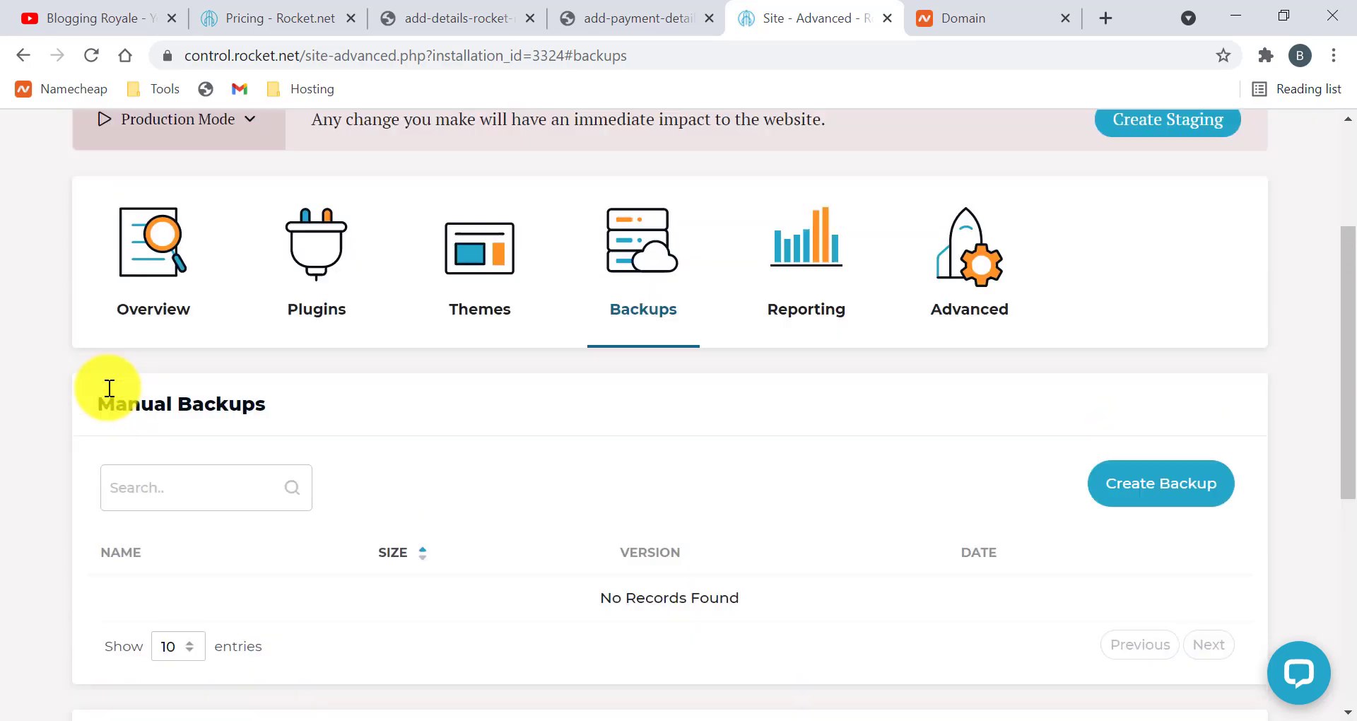
View the site's CDN traffic reports, then go to its Advanced settings page
left_click(793, 432)
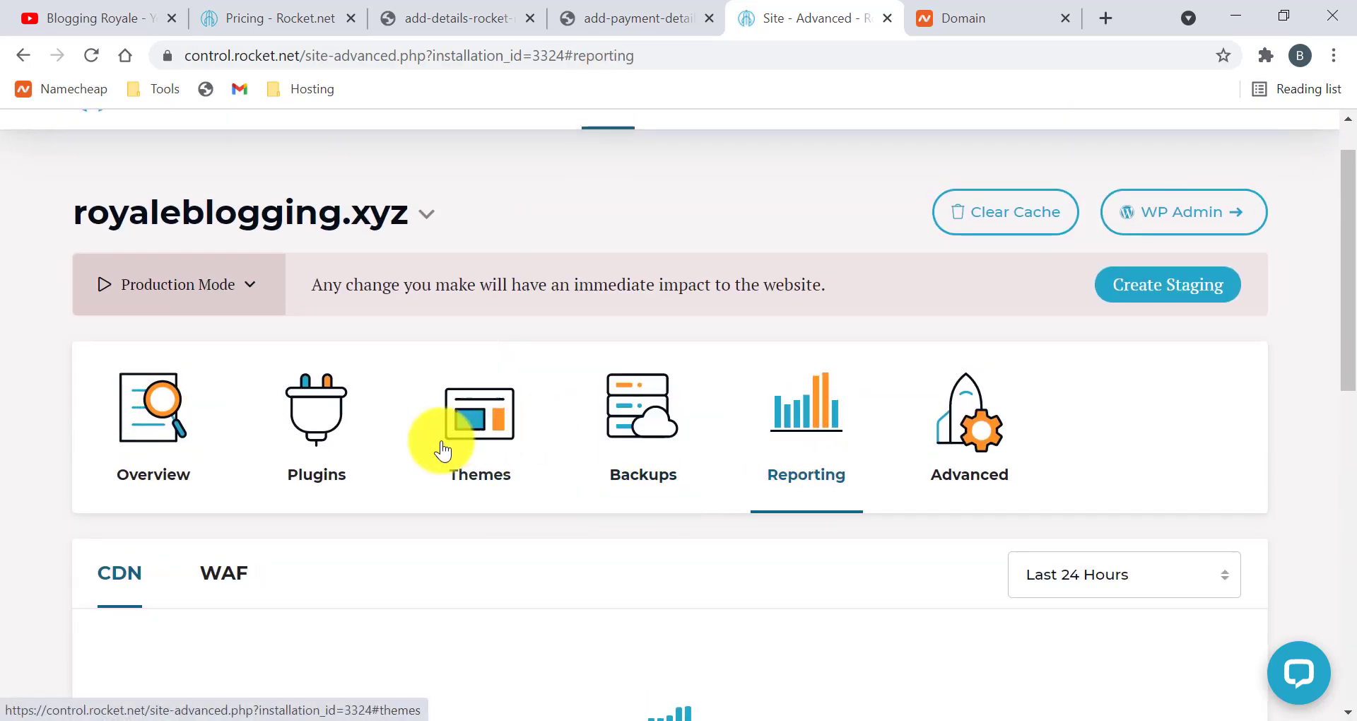
scroll(224, 494, "down", 3)
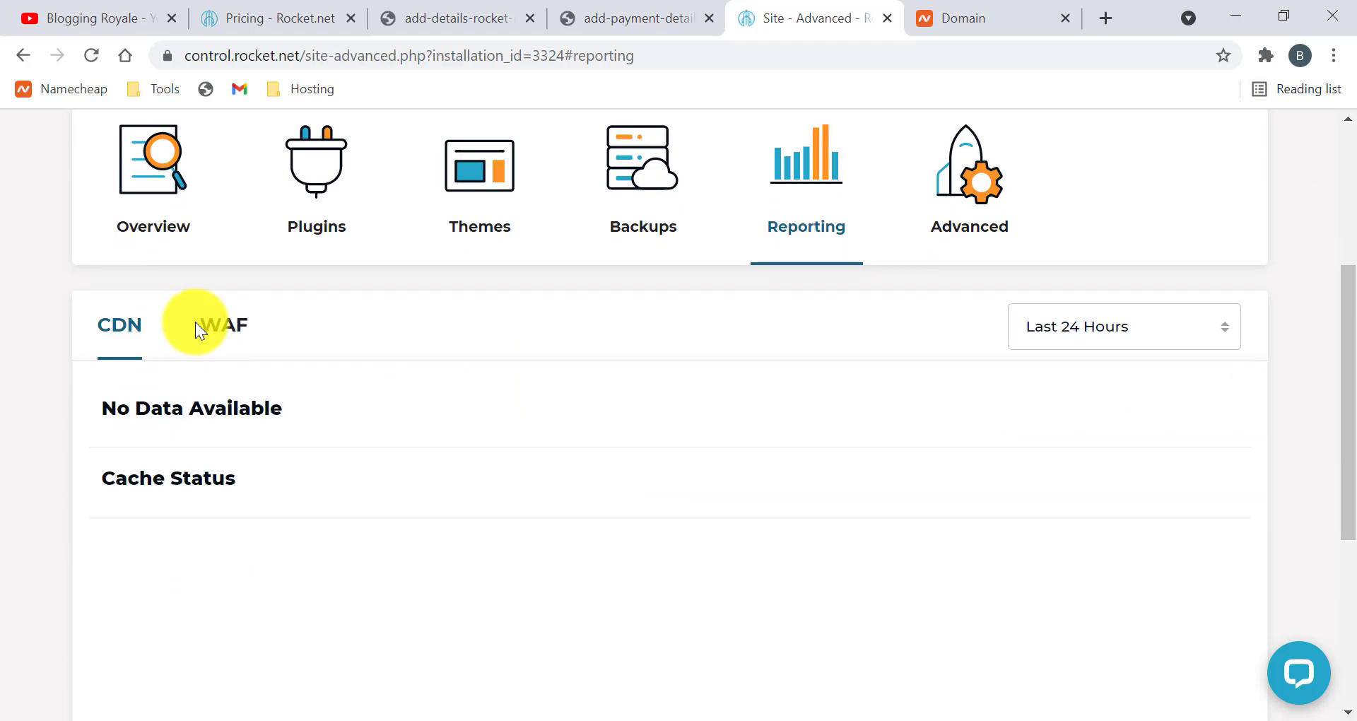
scroll(296, 396, "up", 1)
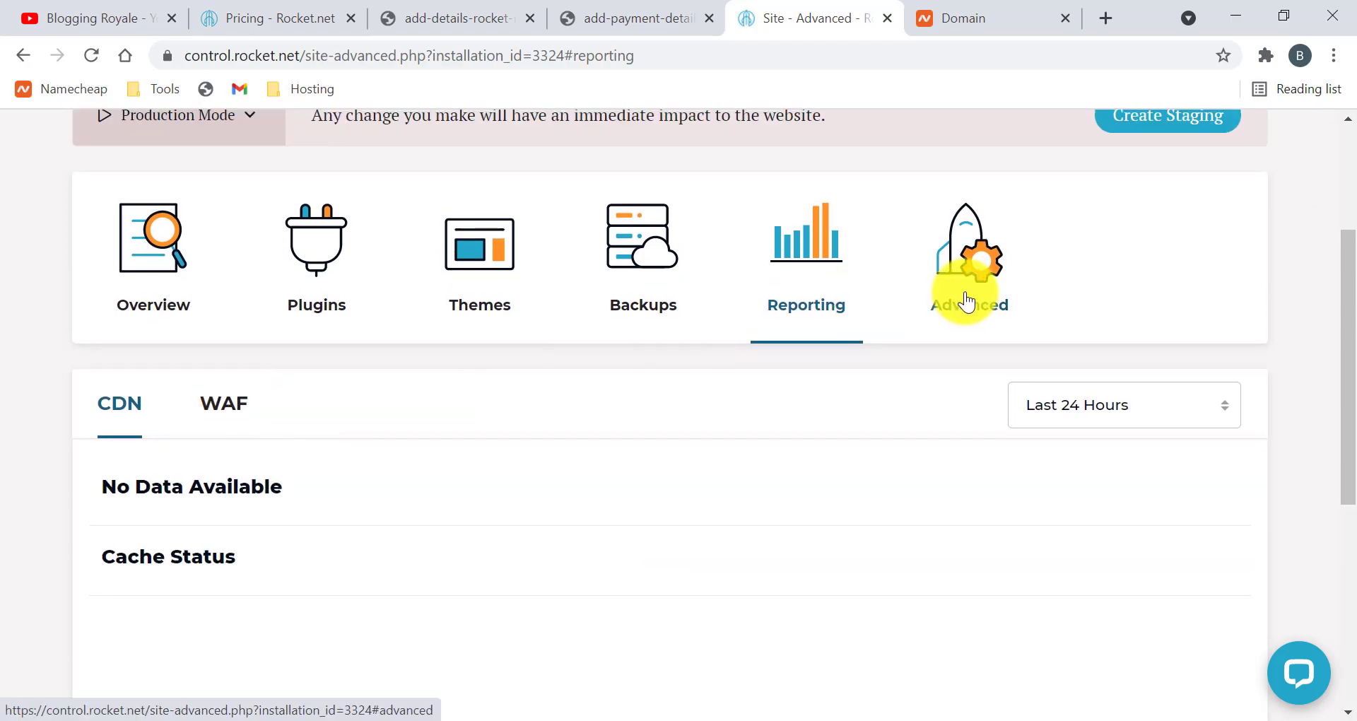
left_click(962, 309)
scroll(727, 358, "down", 2)
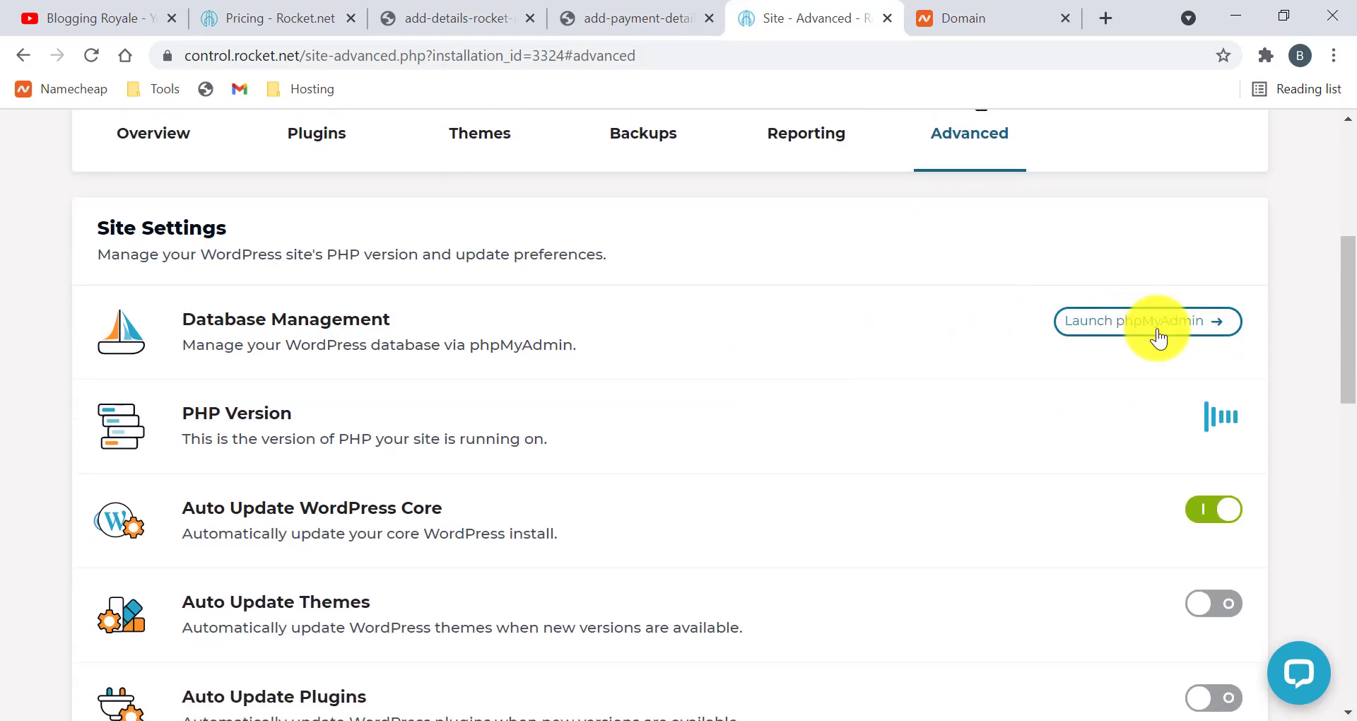
scroll(1068, 336, "down", 1)
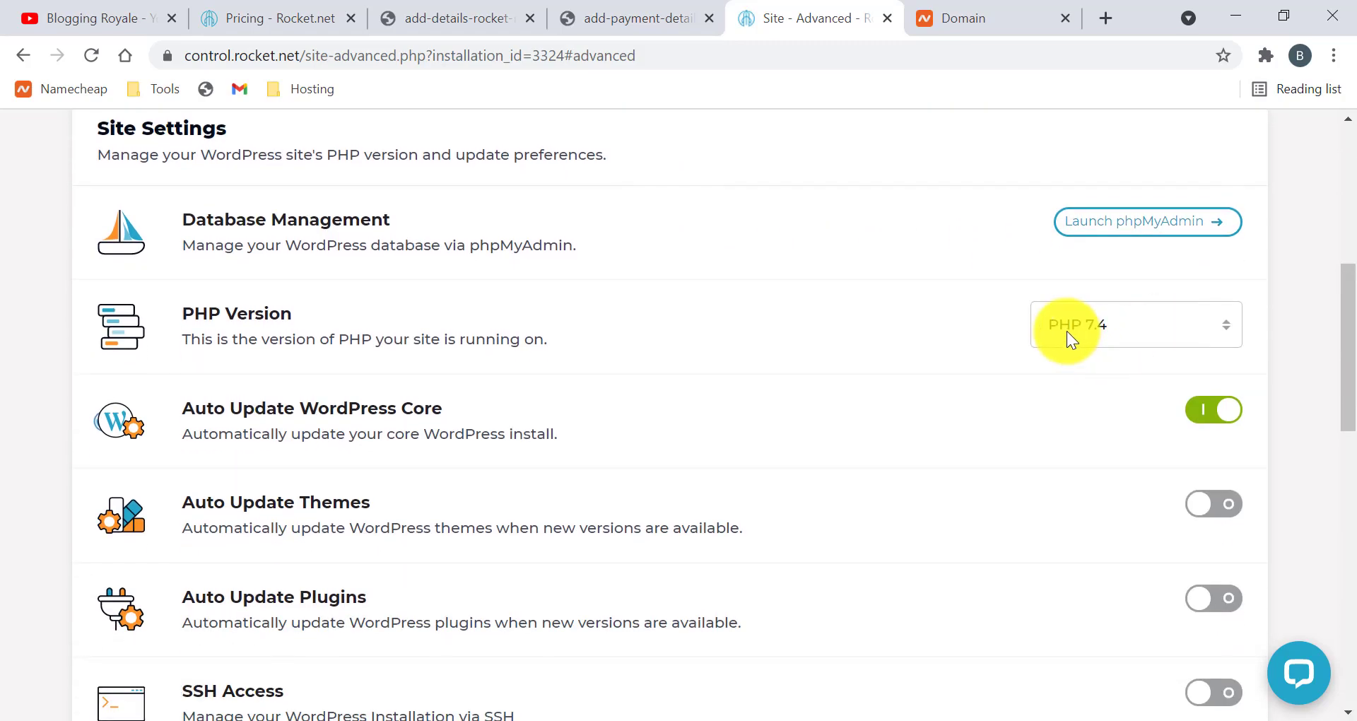
Check the PHP version list keeping 7.4, and toggle WordPress core auto-updates off and back on
left_click(1116, 331)
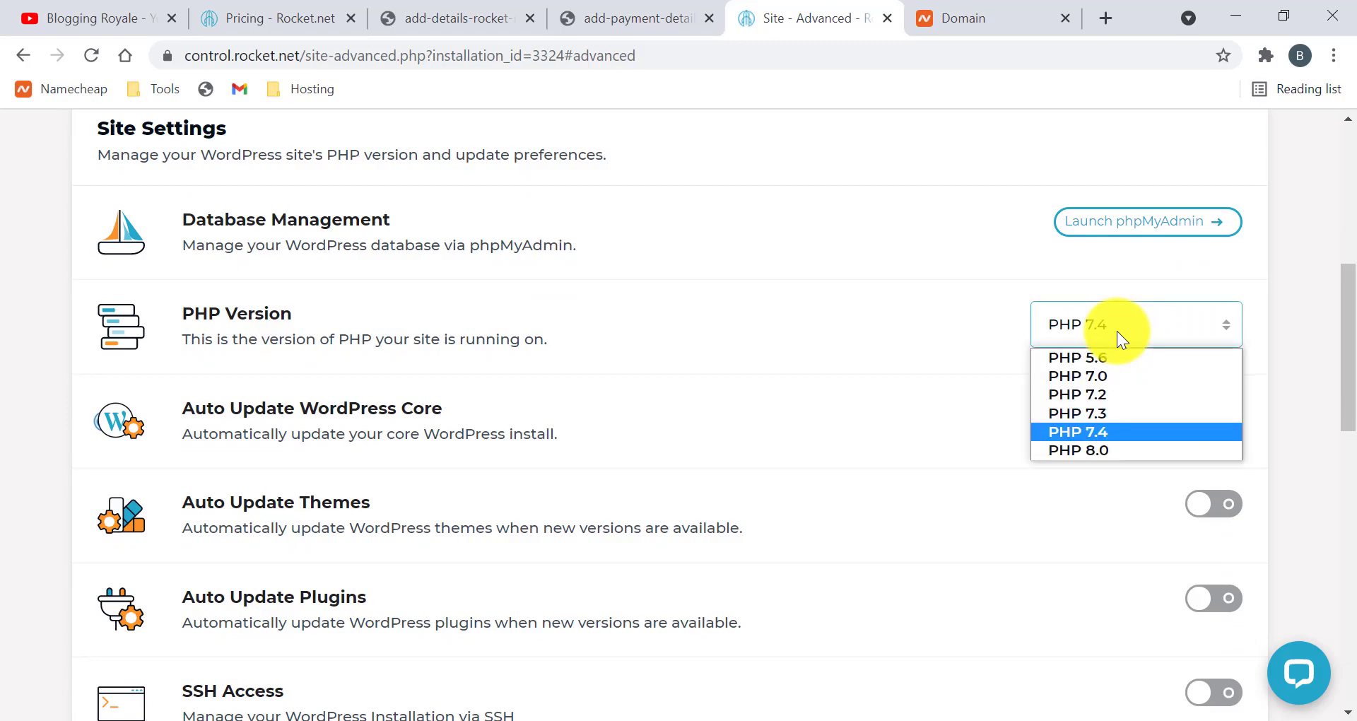
left_click(996, 370)
scroll(1045, 399, "down", 2)
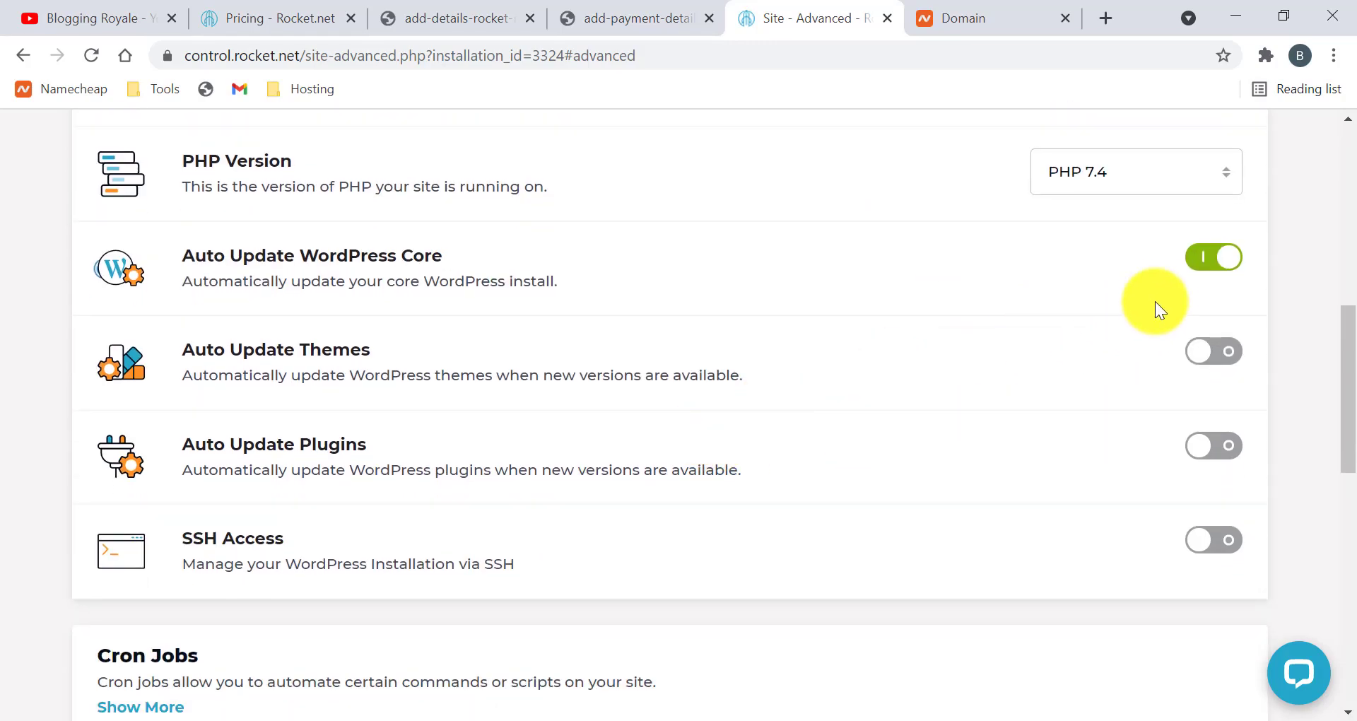
left_click(1190, 276)
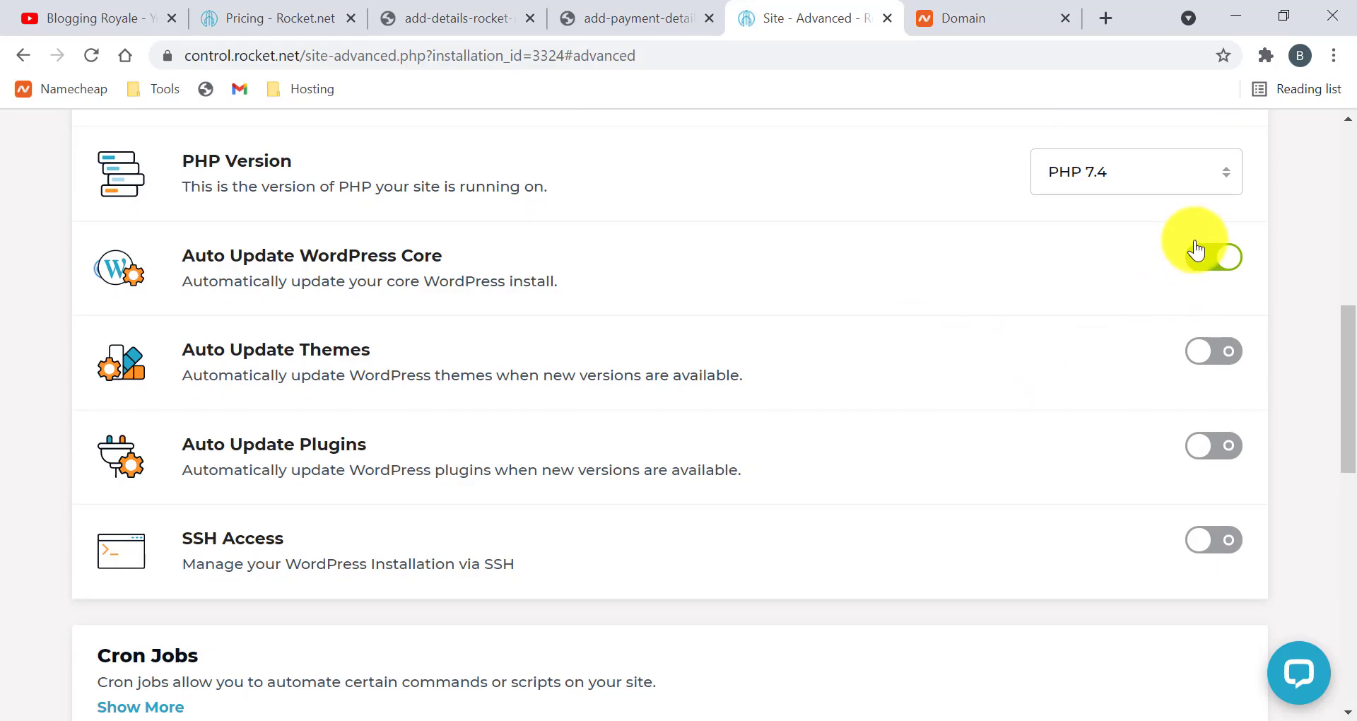
left_click(1191, 275)
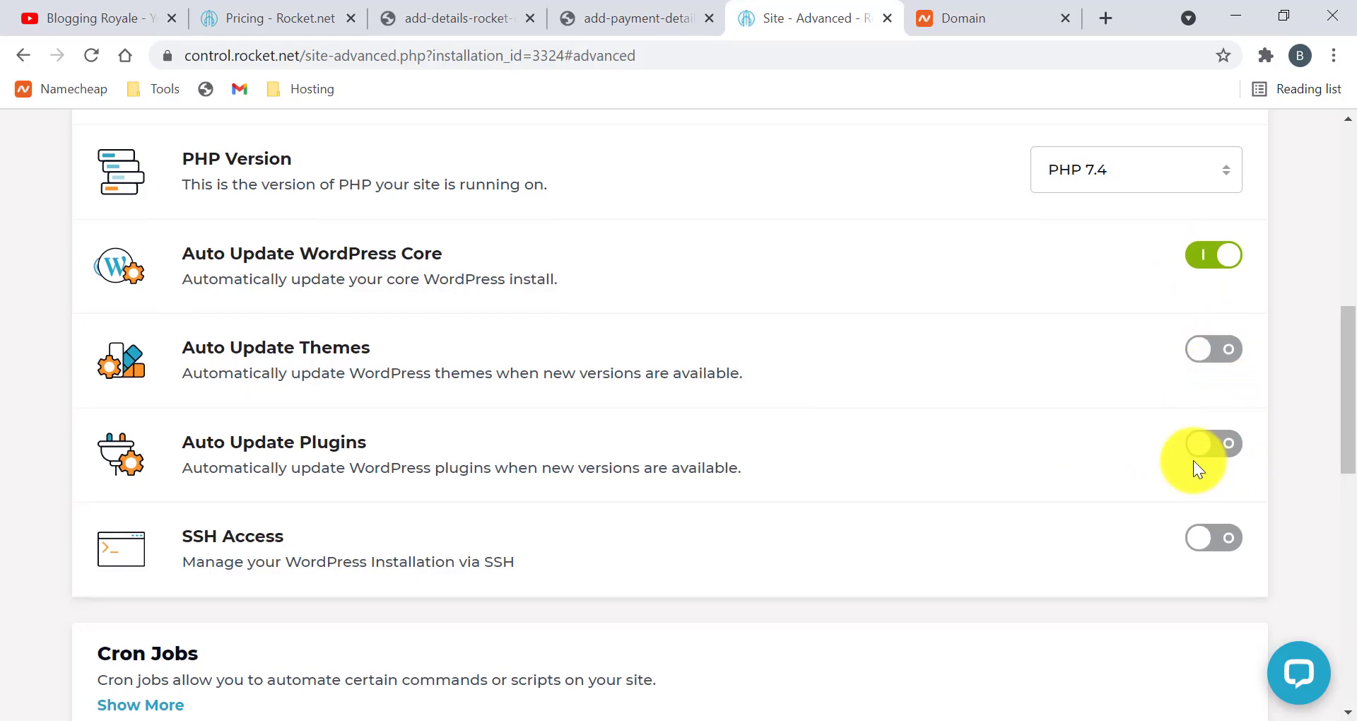
scroll(1017, 526, "down", 2)
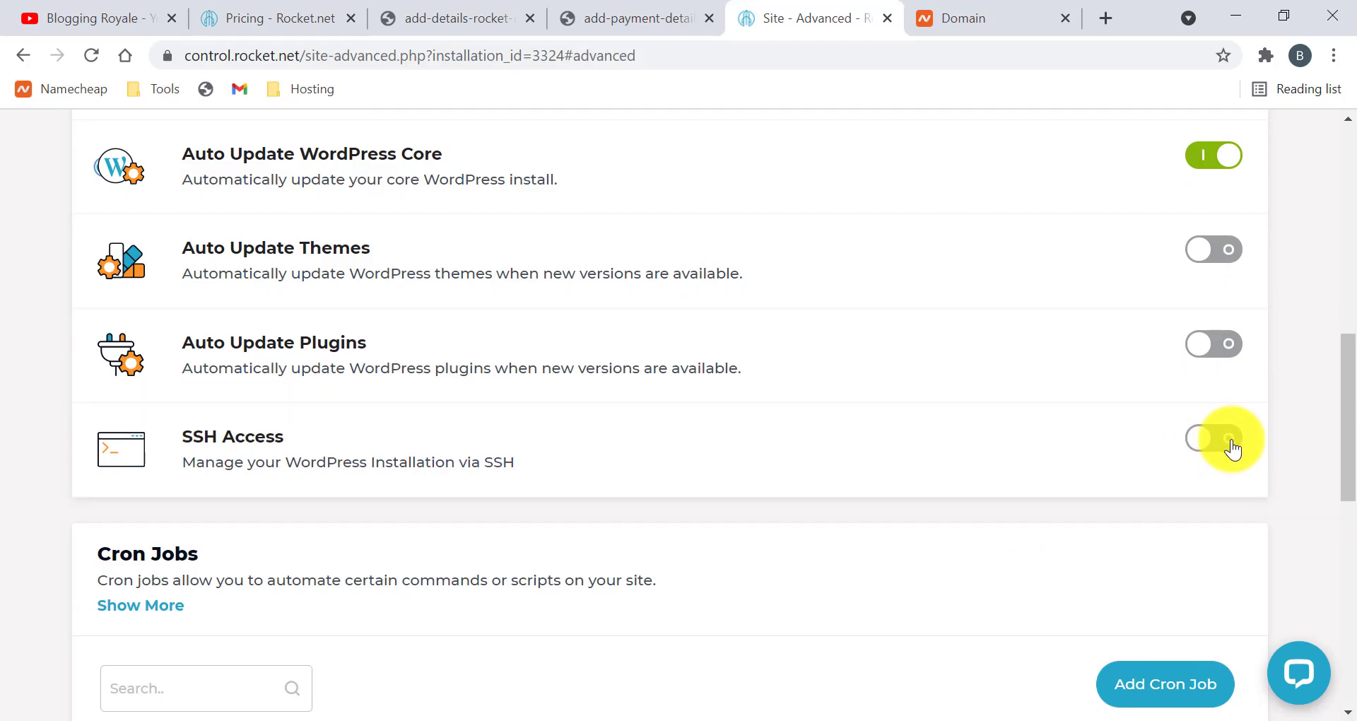
scroll(1213, 460, "down", 5)
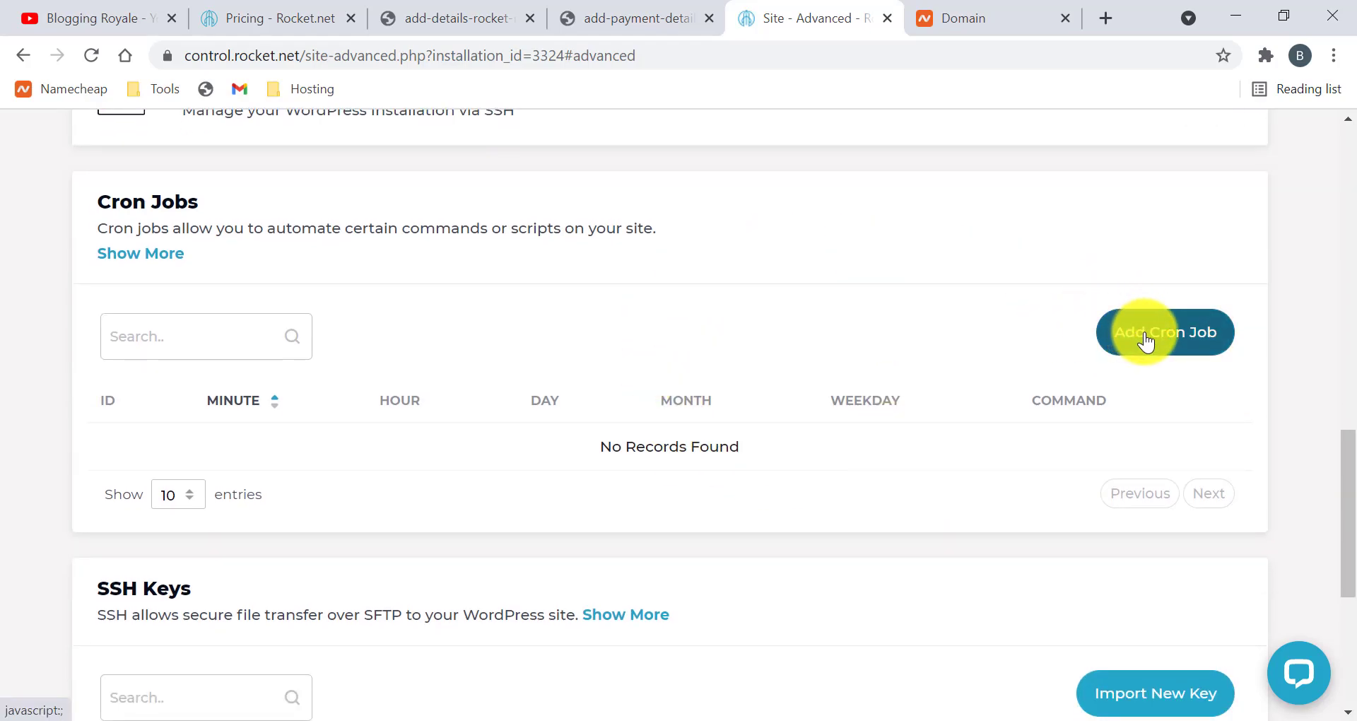
scroll(930, 379, "down", 5)
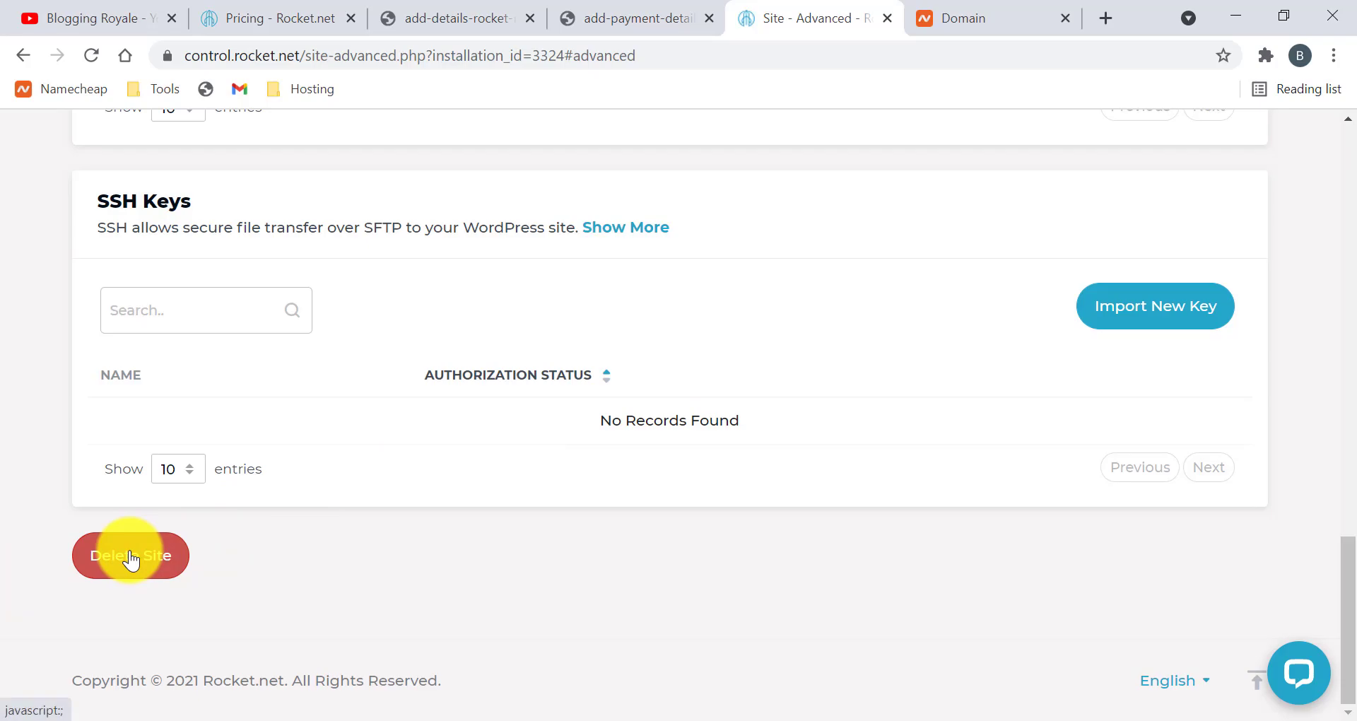
scroll(309, 519, "up", 20)
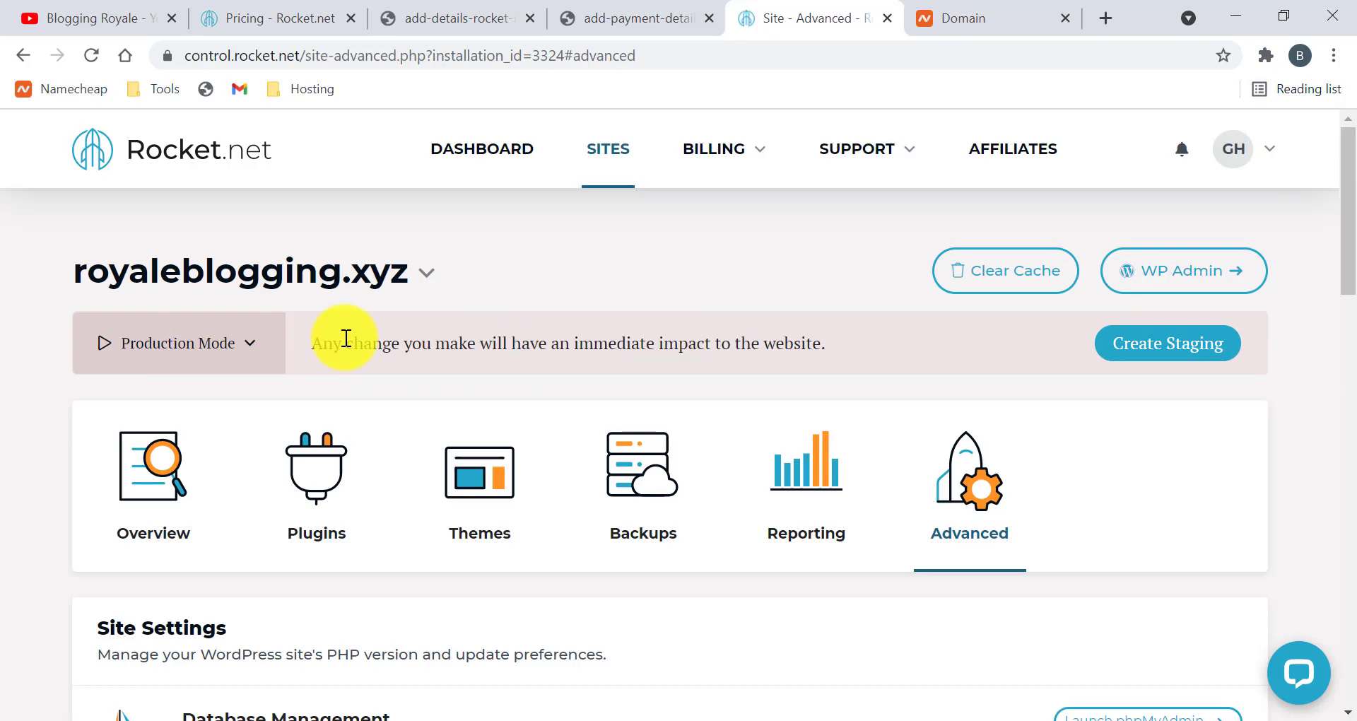
Create a staging copy of royaleblogging.xyz and open its WordPress admin
left_click(1122, 354)
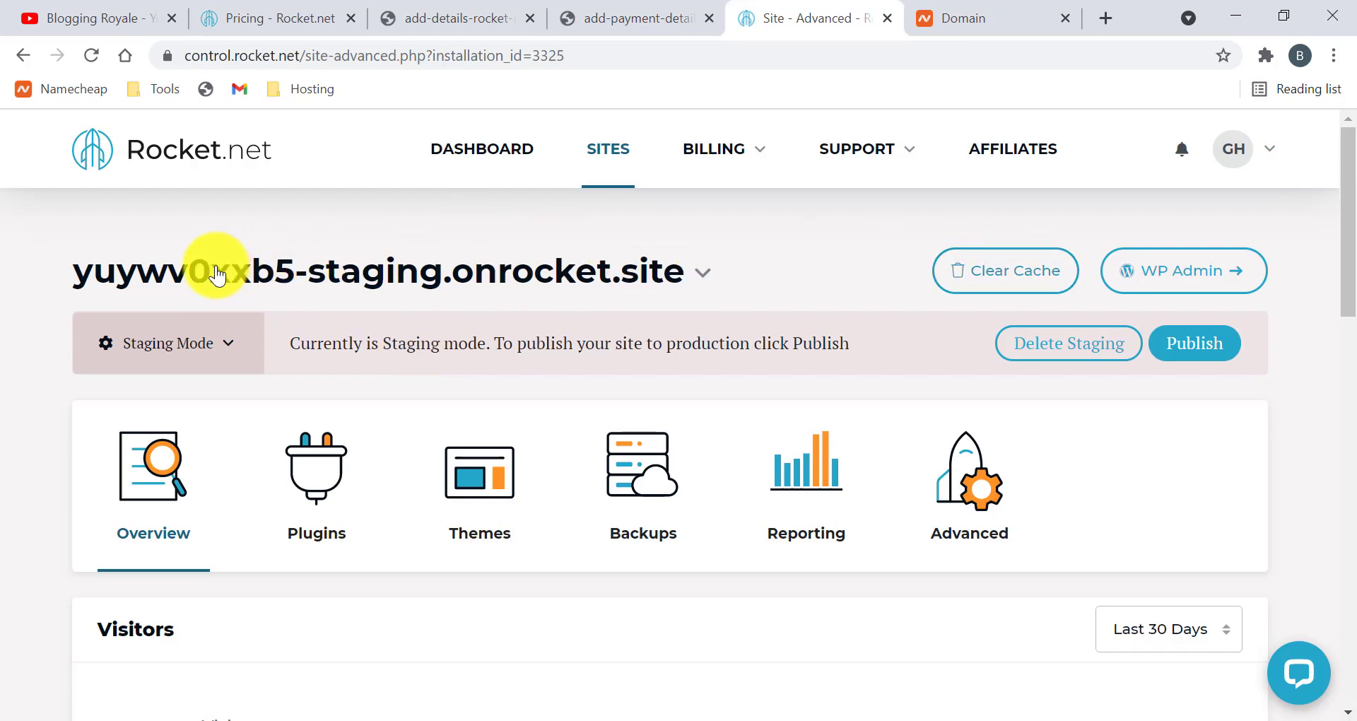
left_click(1129, 269)
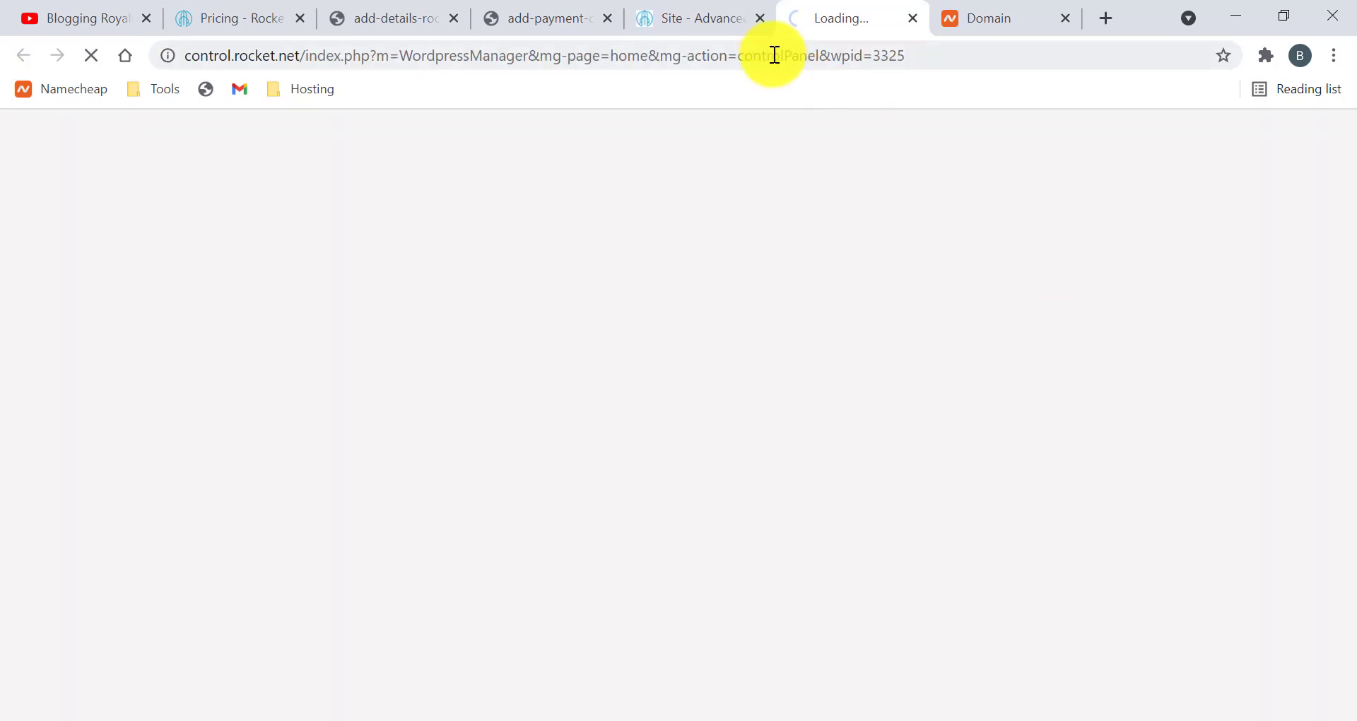
left_click(692, 16)
scroll(754, 494, "down", 2)
scroll(753, 493, "down", 5)
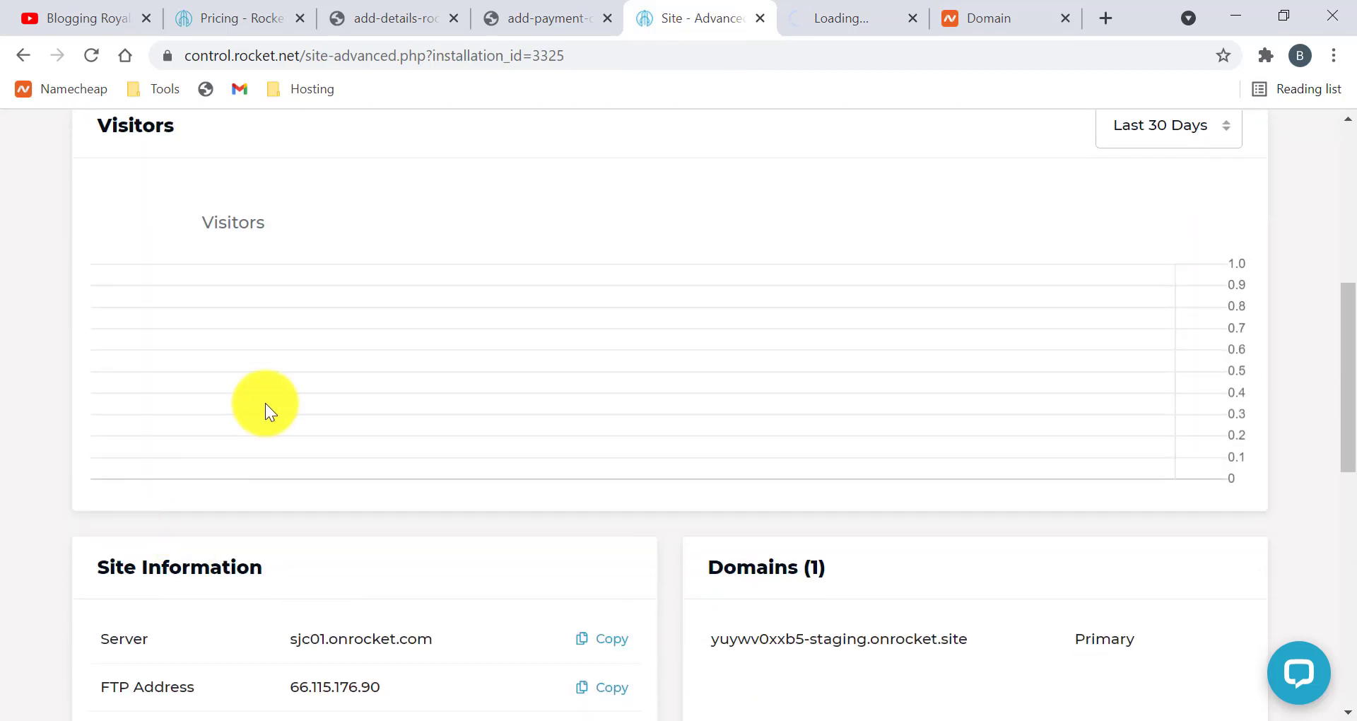
scroll(266, 410, "up", 6)
scroll(282, 481, "down", 2)
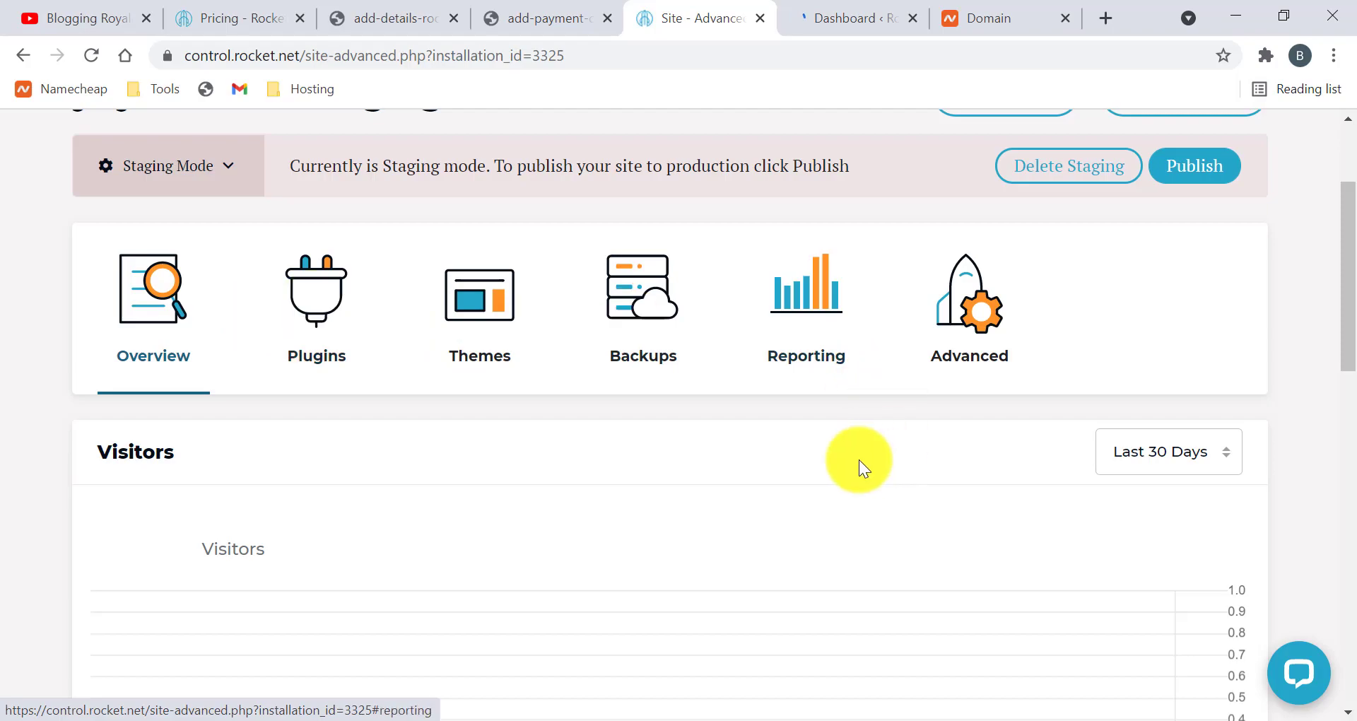
scroll(859, 460, "up", 2)
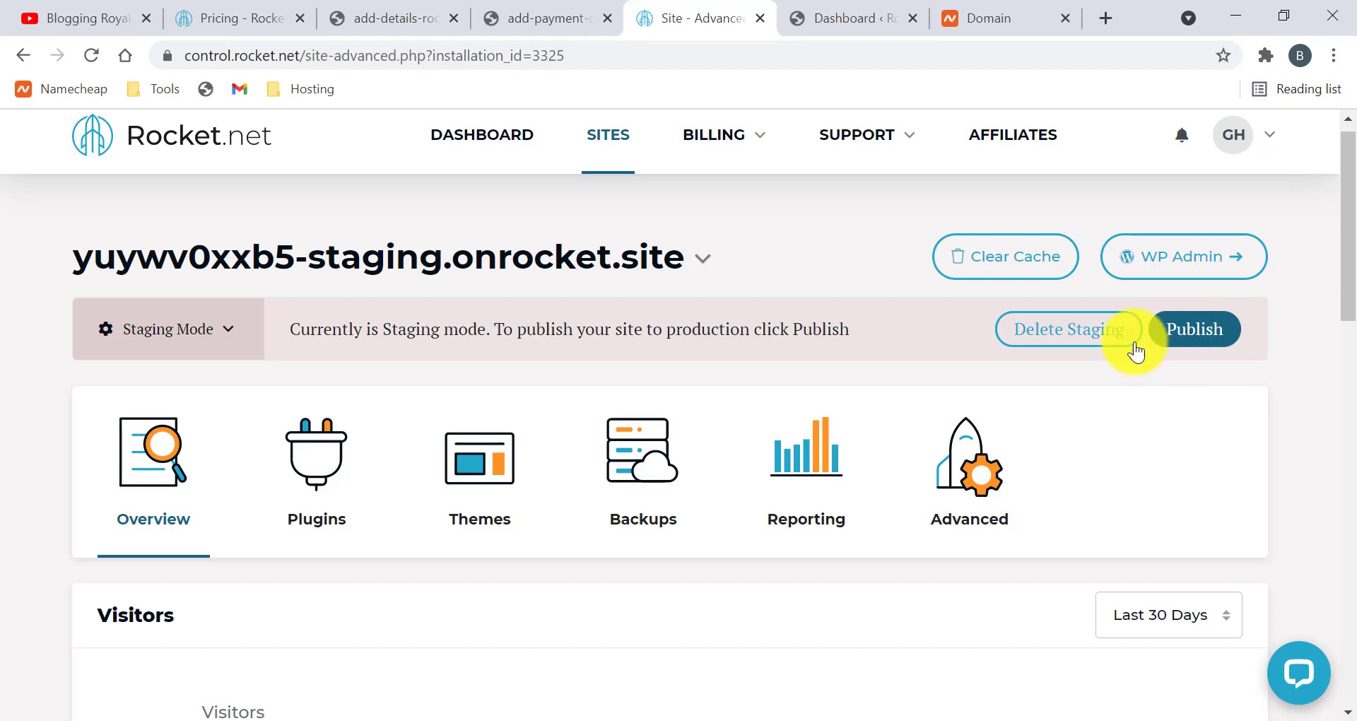
Switch the site mode back to Production and glance at the staging WordPress dashboard
left_click(229, 330)
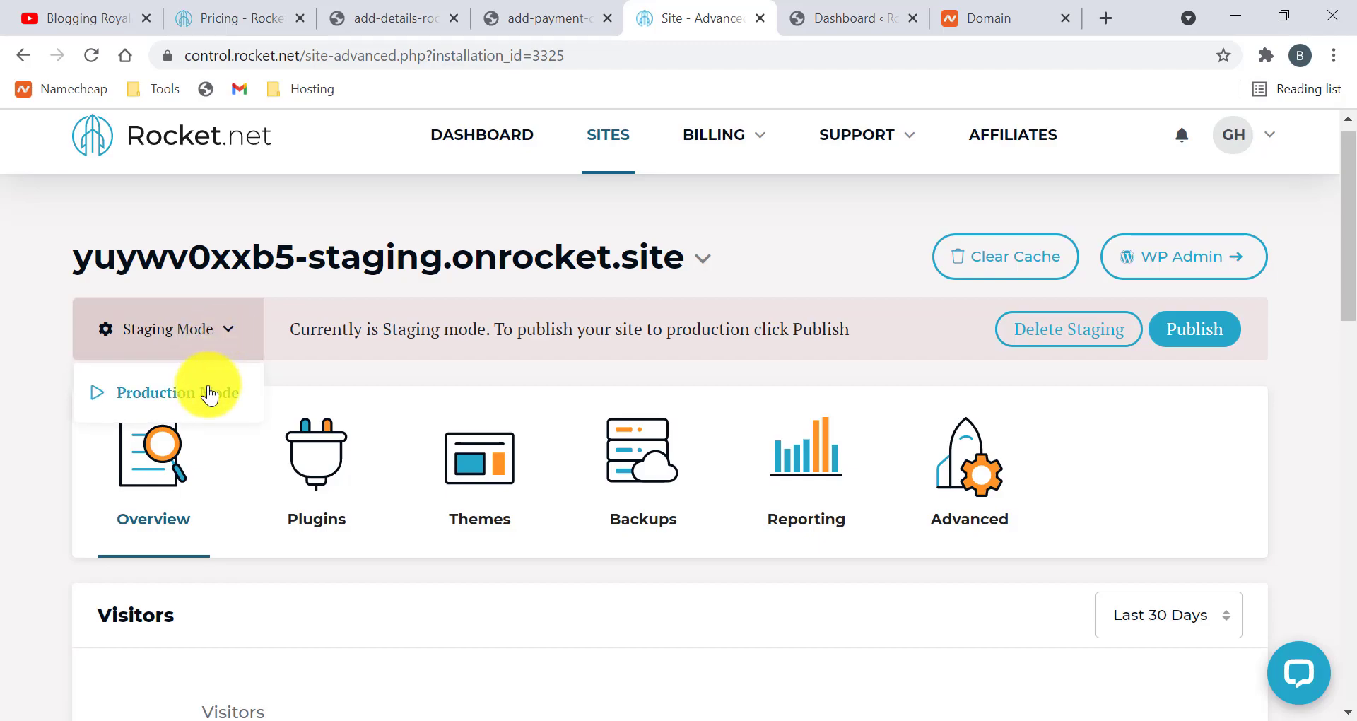
left_click(136, 398)
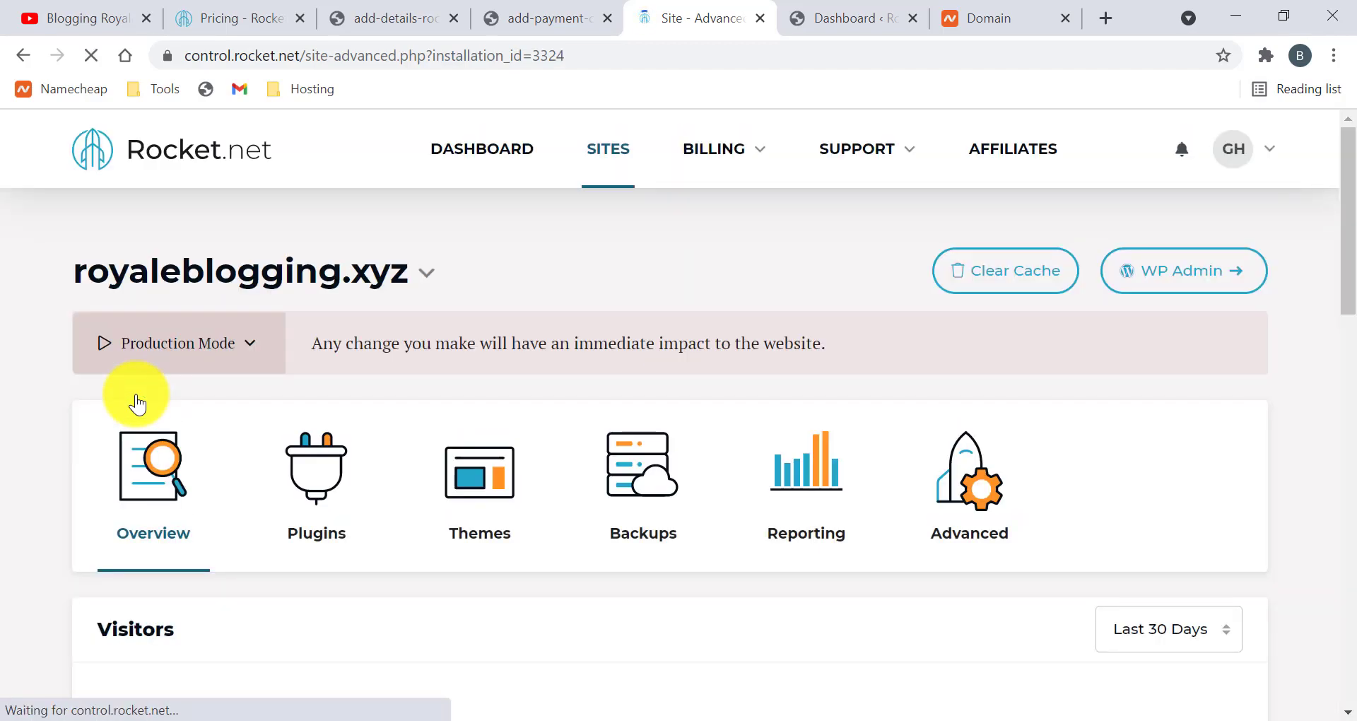
left_click(838, 17)
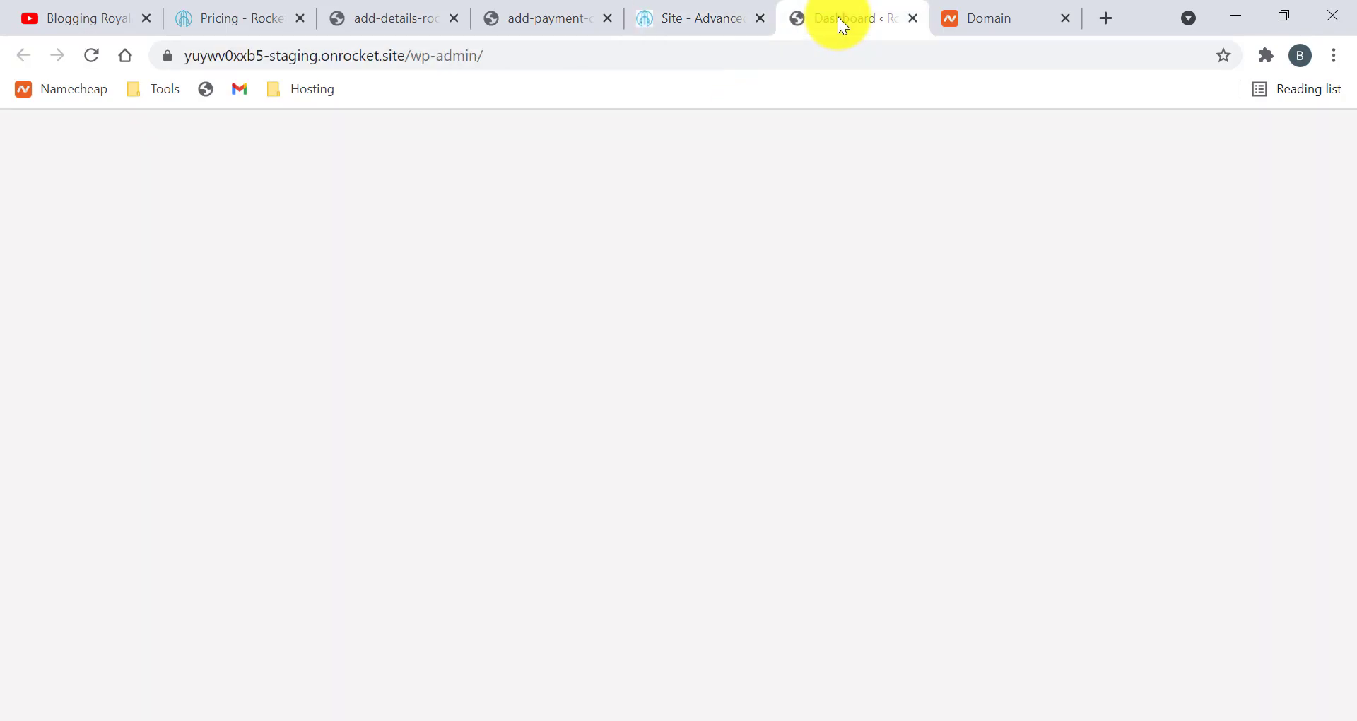
scroll(554, 333, "down", 5)
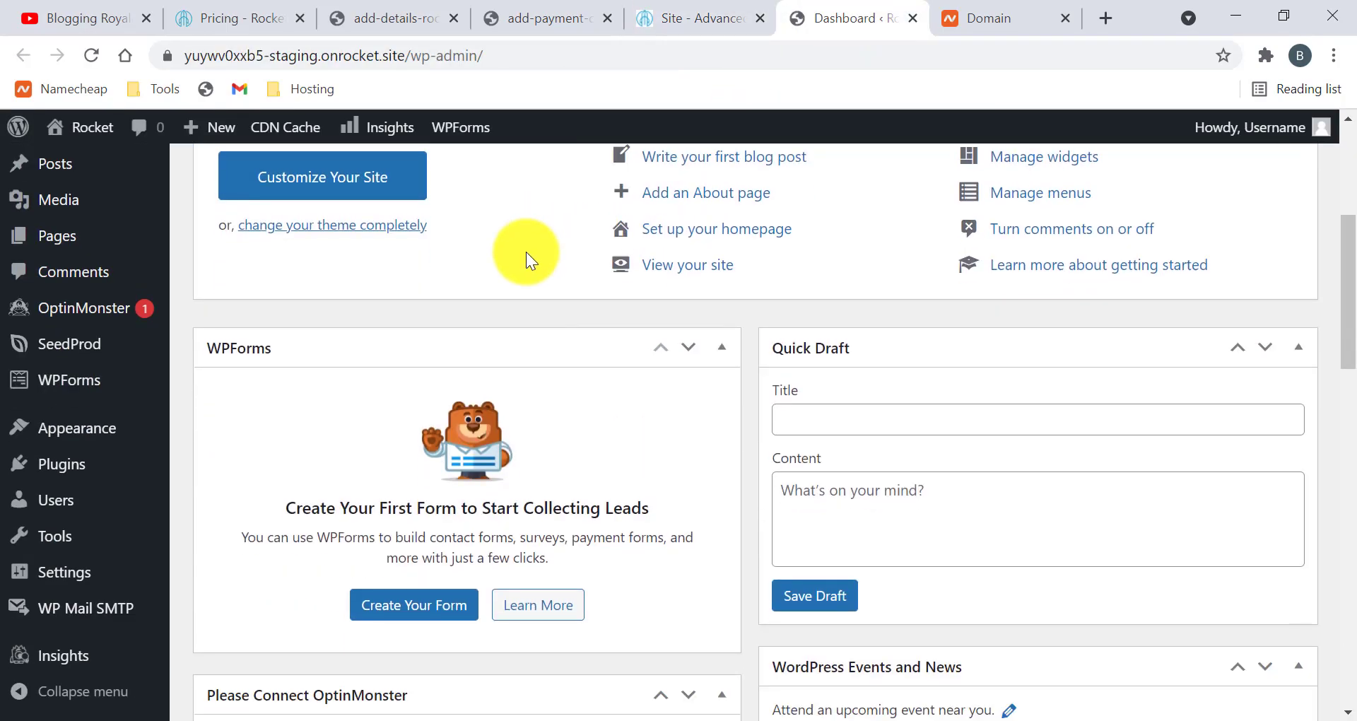
left_click(698, 29)
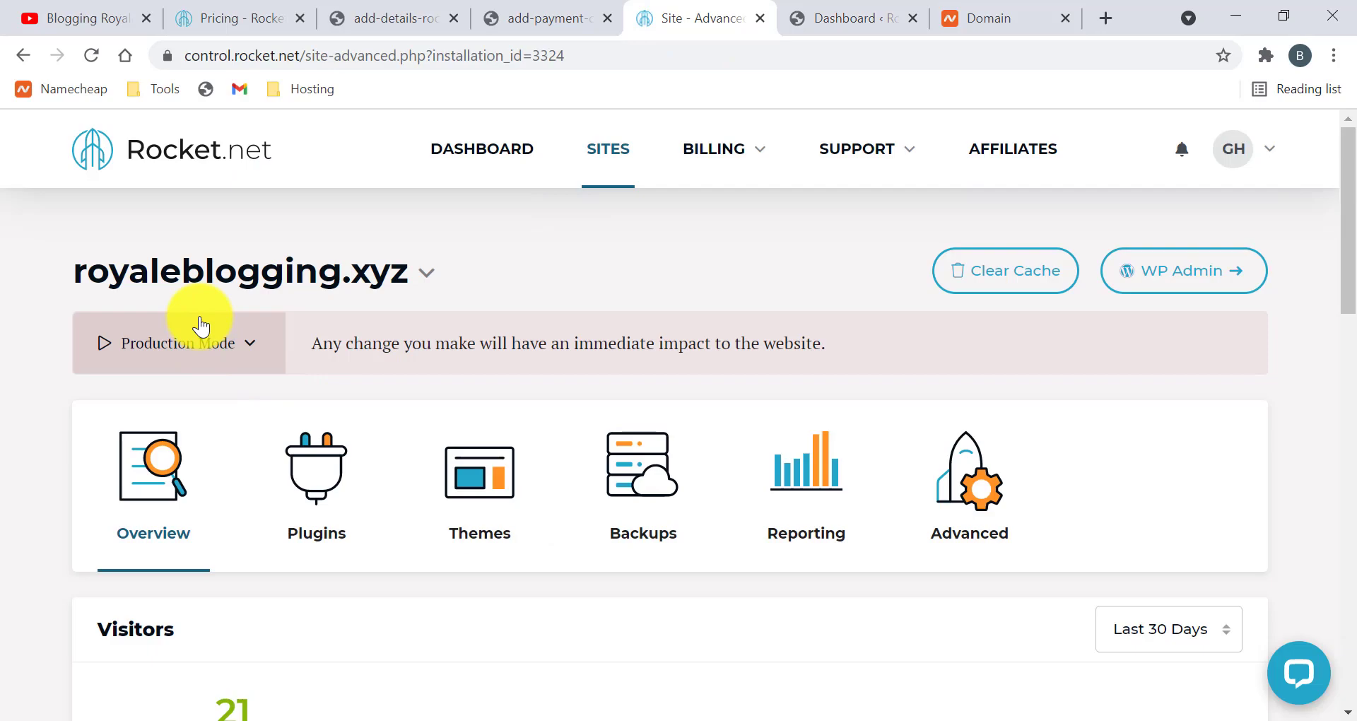
Open the production WordPress admin, close the staging dashboard, and go to Installed Plugins
left_click(1141, 268)
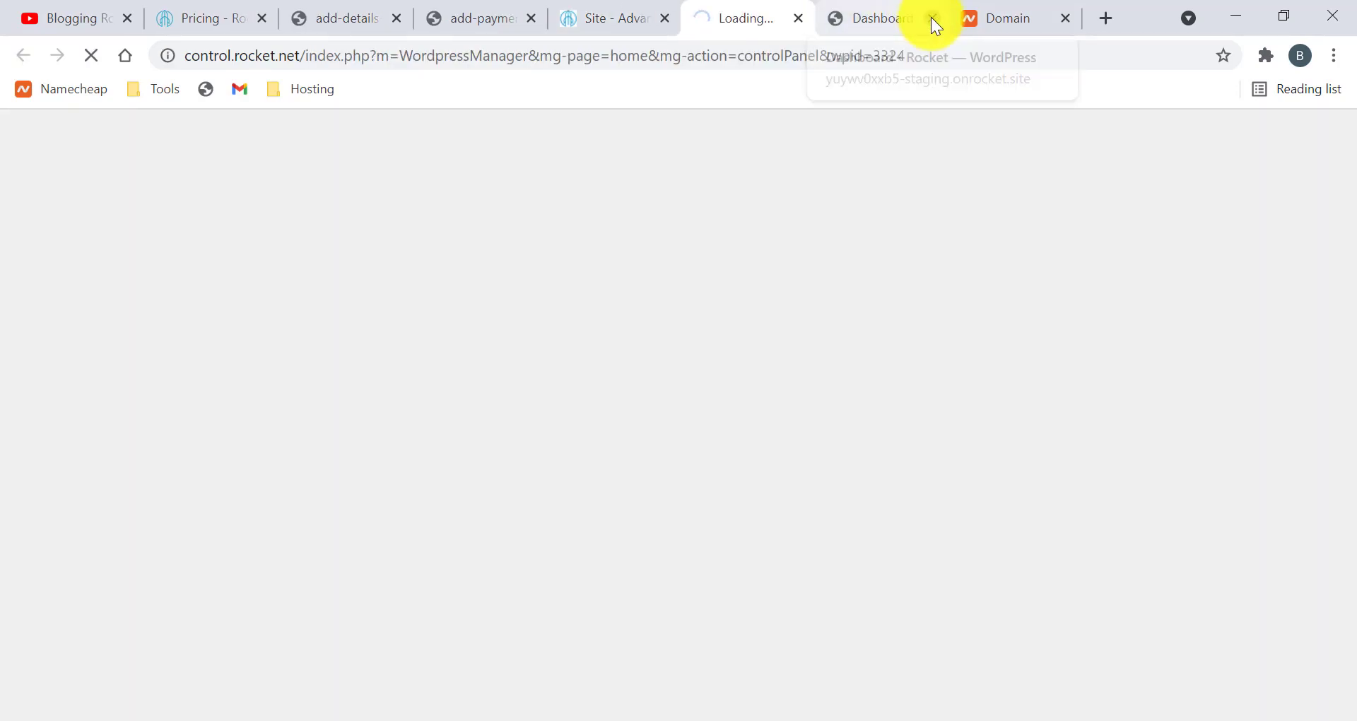
left_click(933, 19)
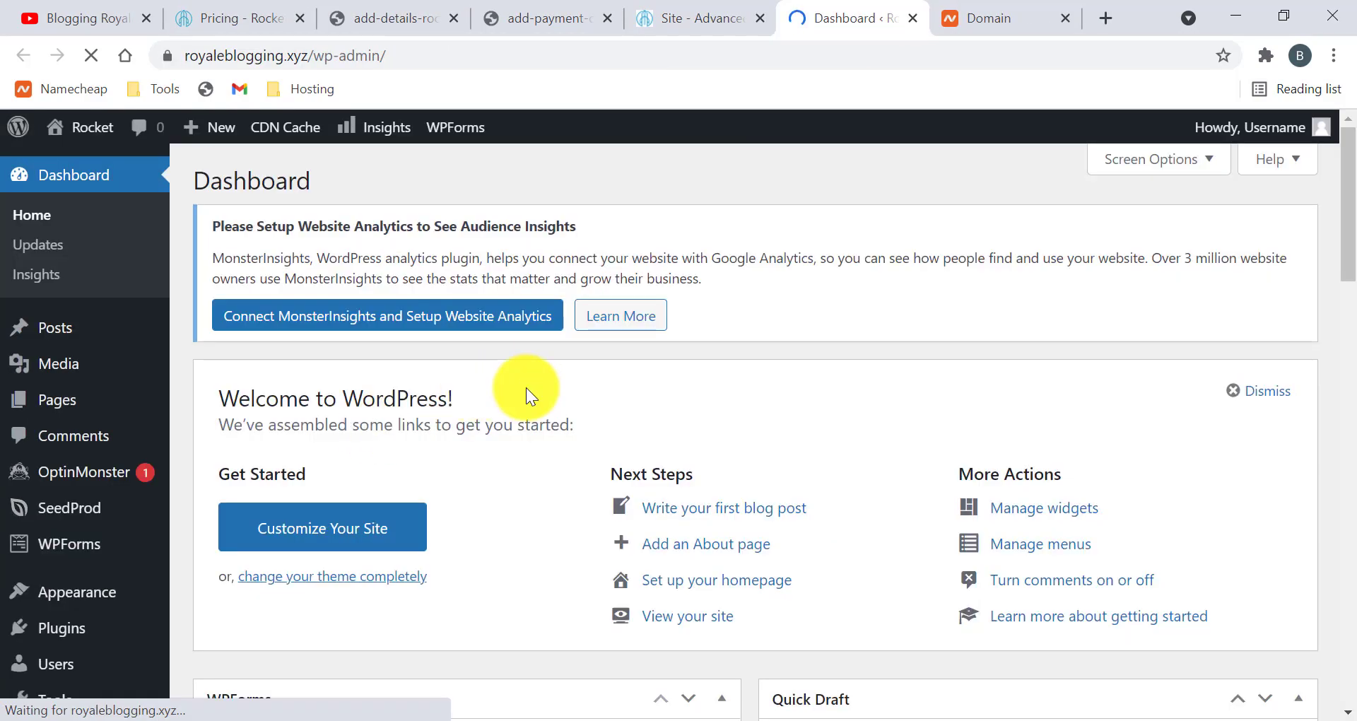
scroll(525, 387, "down", 15)
scroll(589, 318, "up", 15)
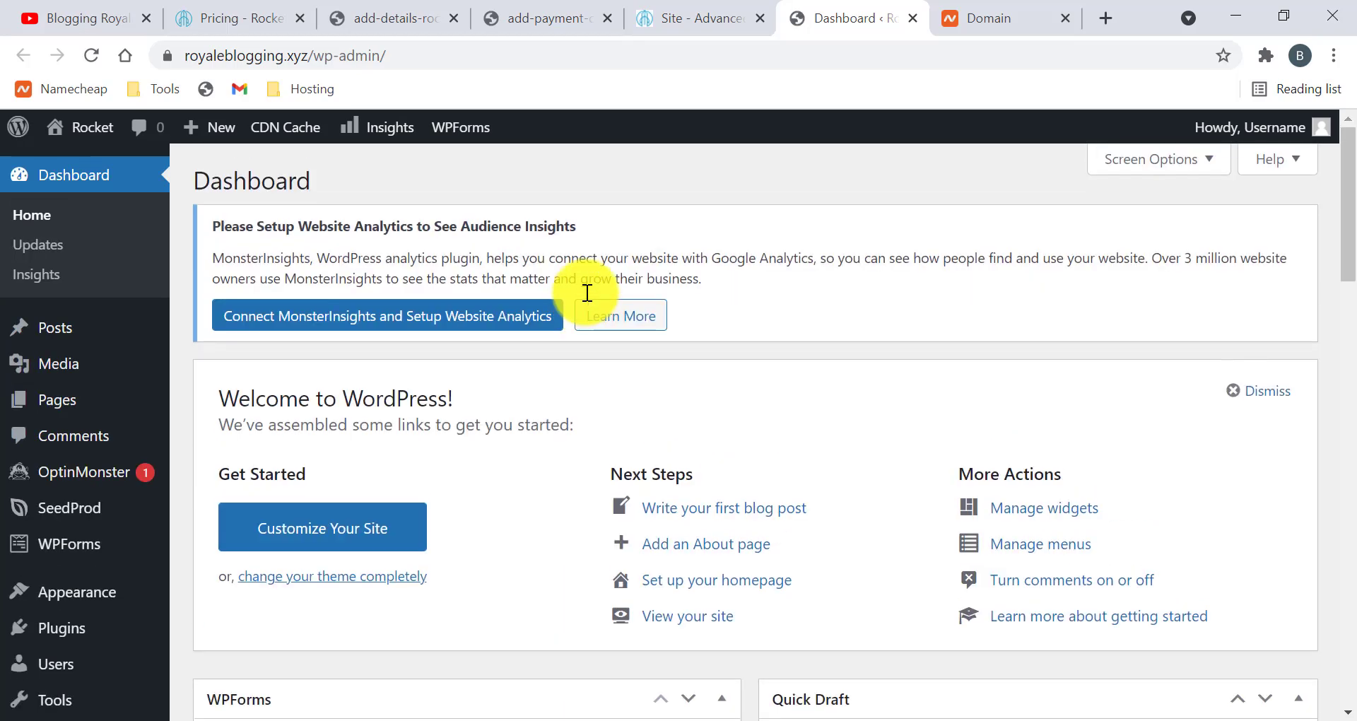
scroll(156, 523, "down", 5)
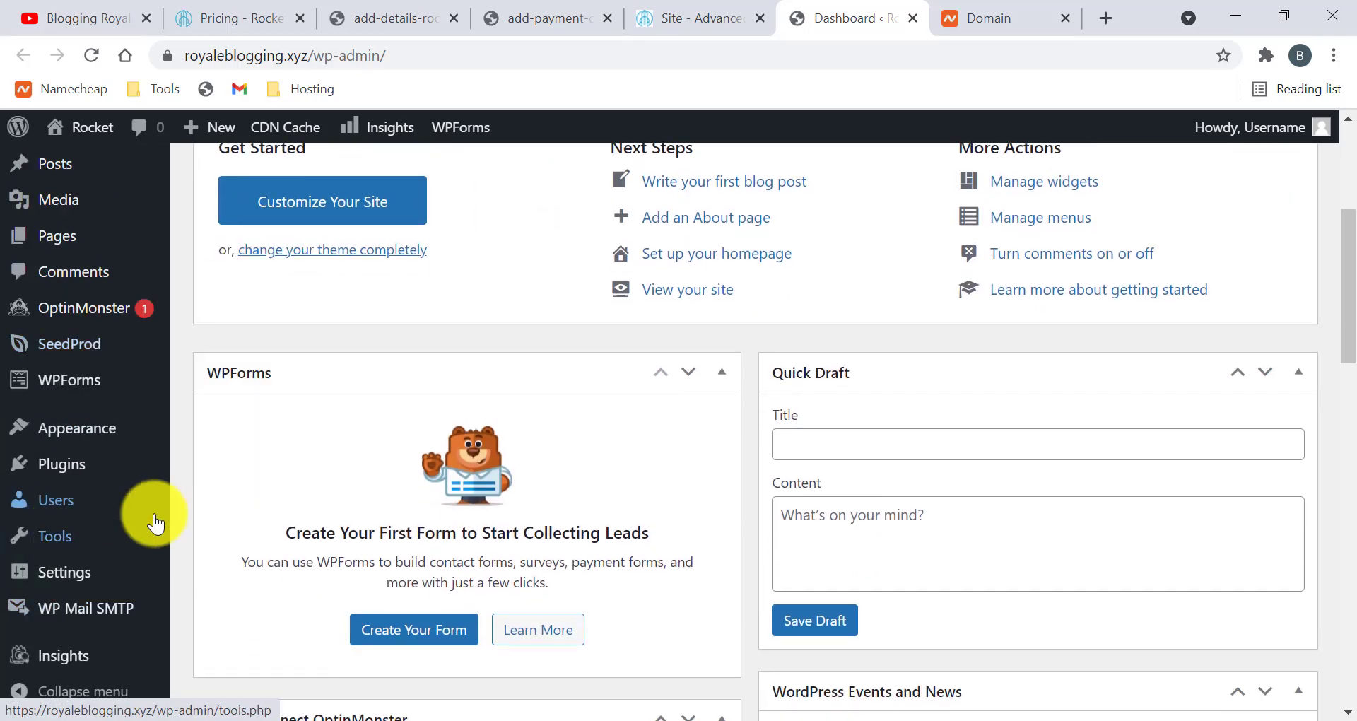
mouse_move(82, 470)
left_click(263, 468)
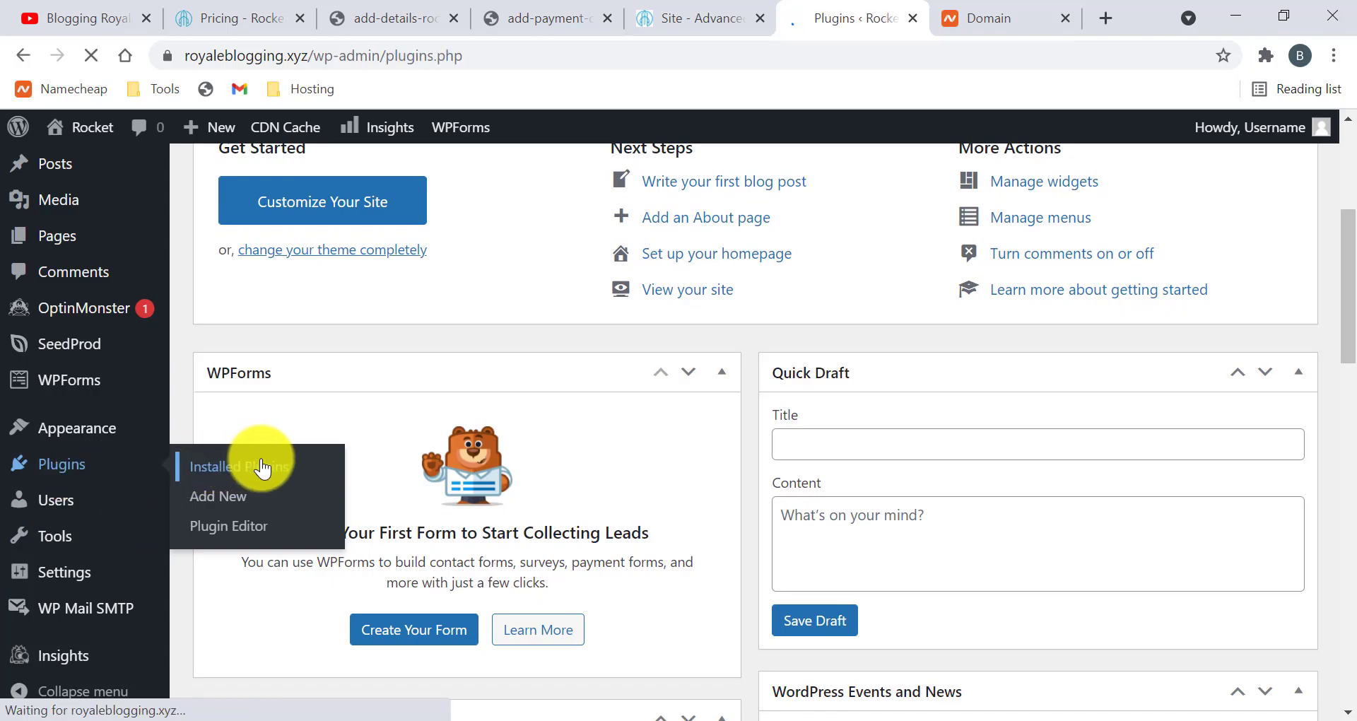
scroll(495, 438, "down", 12)
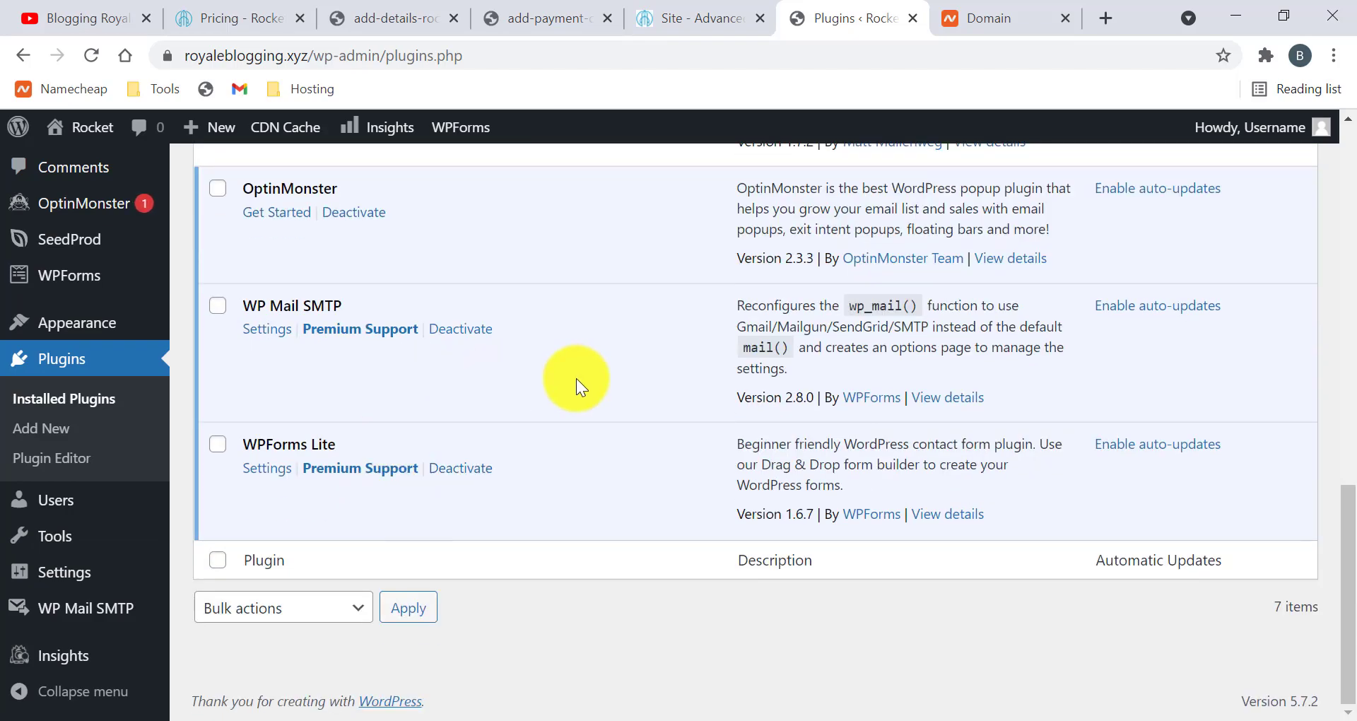
scroll(575, 379, "up", 8)
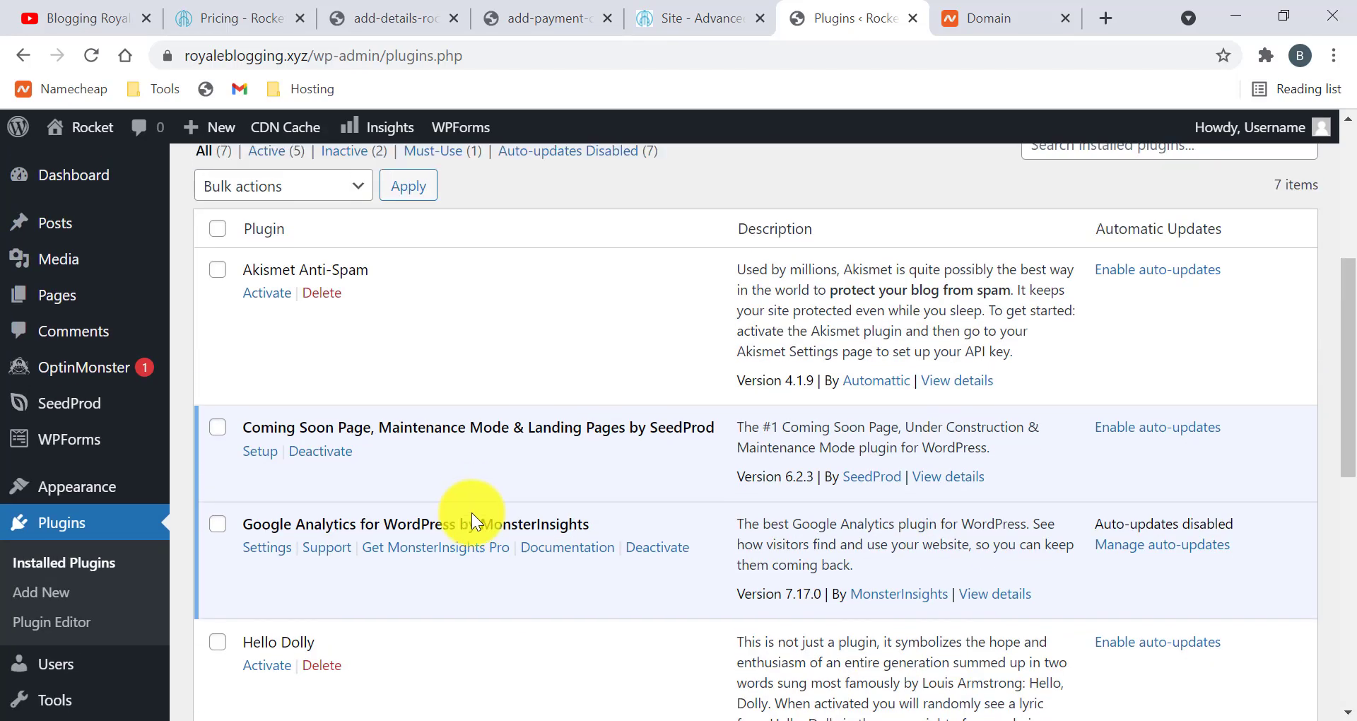
scroll(472, 512, "up", 2)
Bulk-deactivate all seven installed plugins
left_click(217, 337)
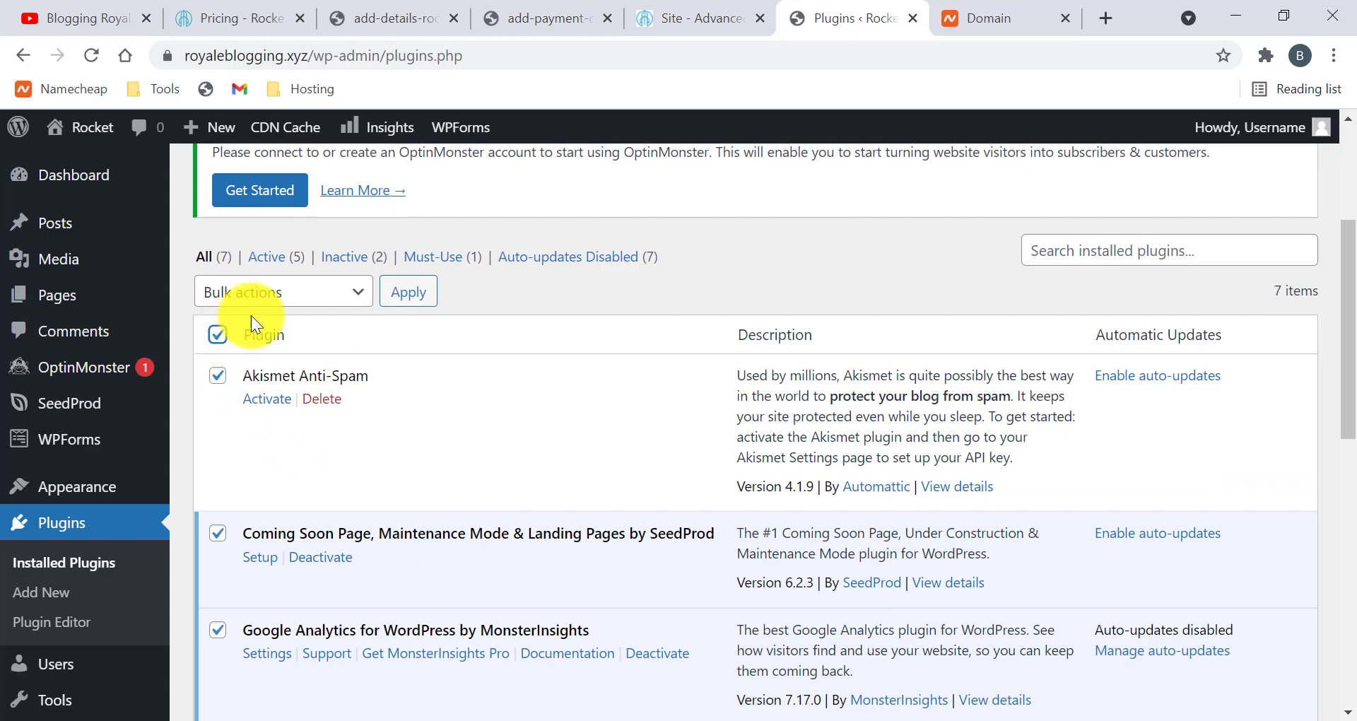
left_click(279, 292)
left_click(300, 355)
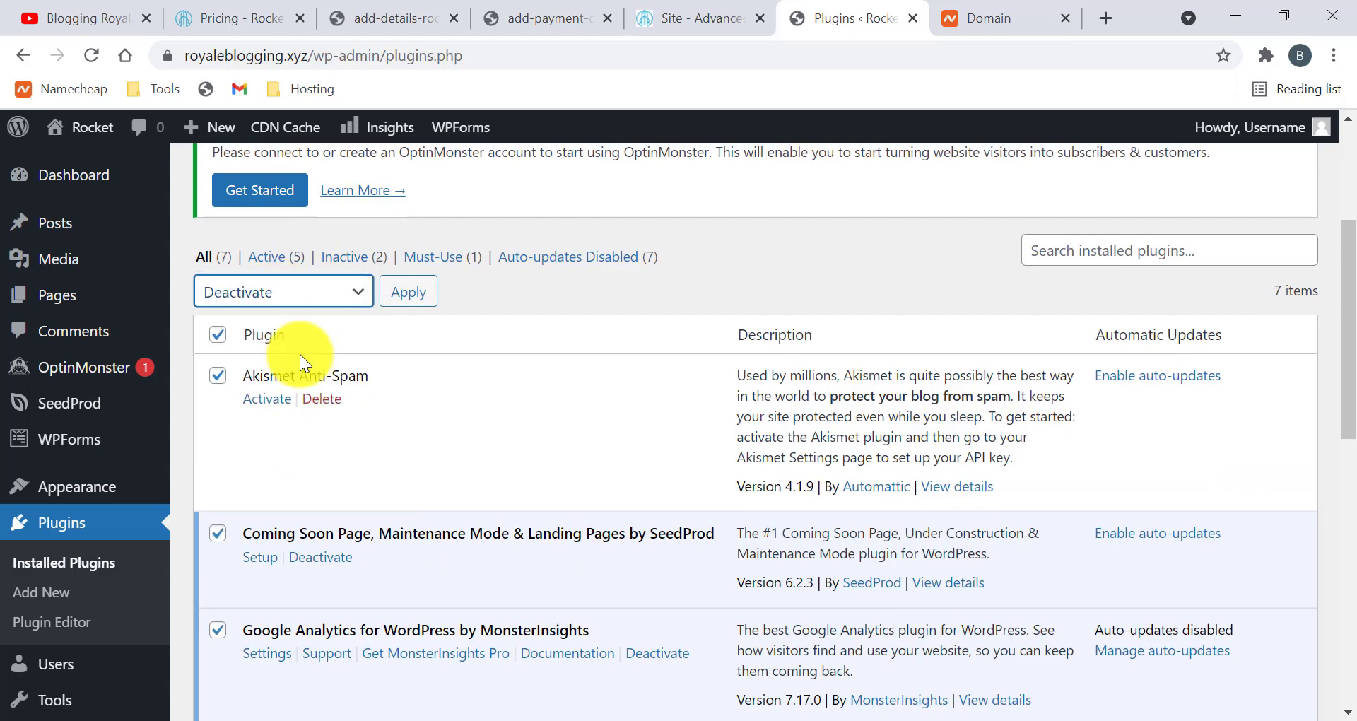
left_click(404, 292)
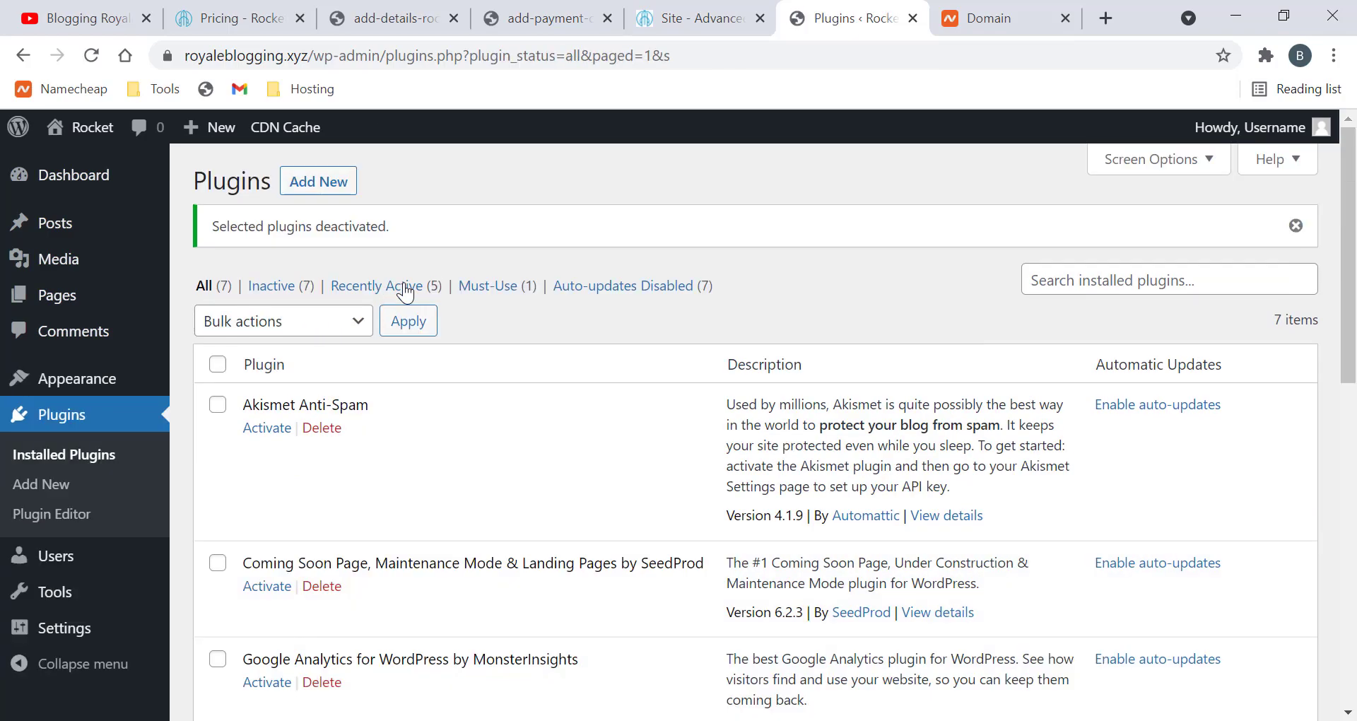
Bulk-delete all the plugins, confirm the deletion, and return to the Rocket.net overview
left_click(217, 359)
left_click(283, 318)
left_click(283, 427)
left_click(409, 318)
left_click(782, 198)
scroll(603, 441, "down", 1)
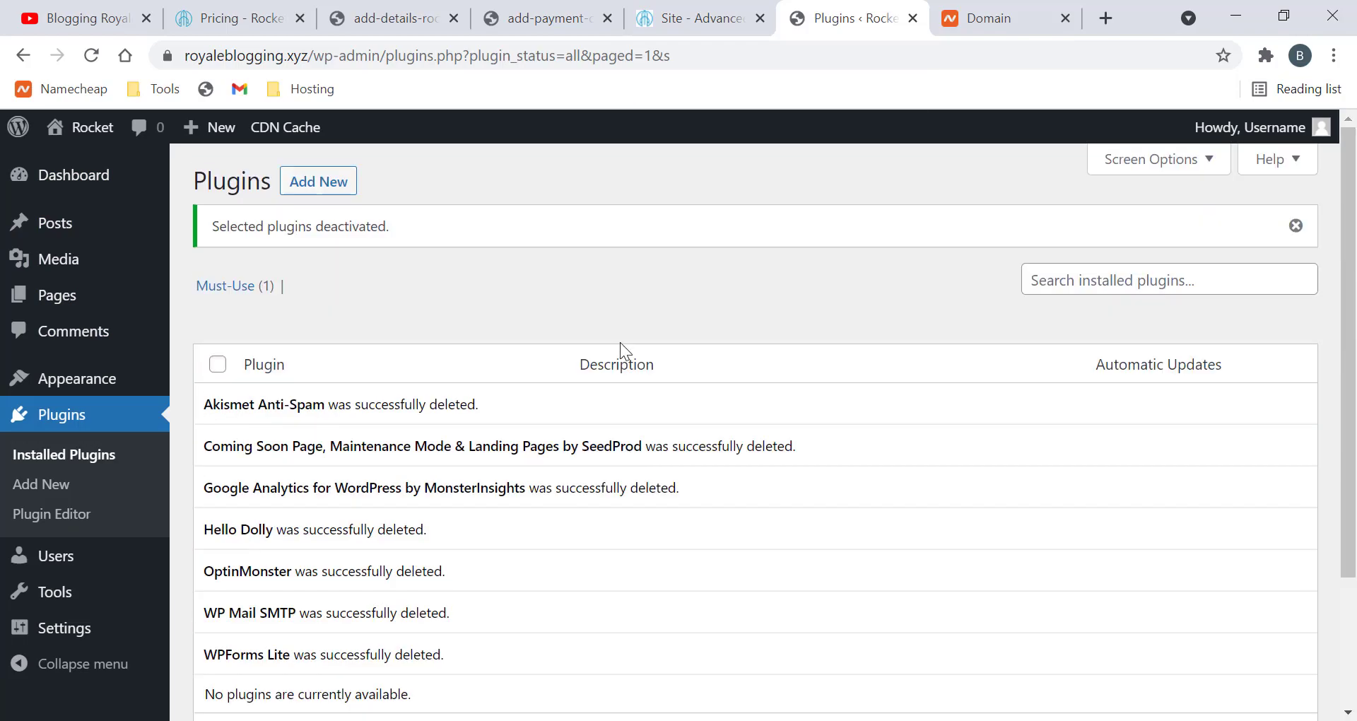
scroll(721, 428, "down", 2)
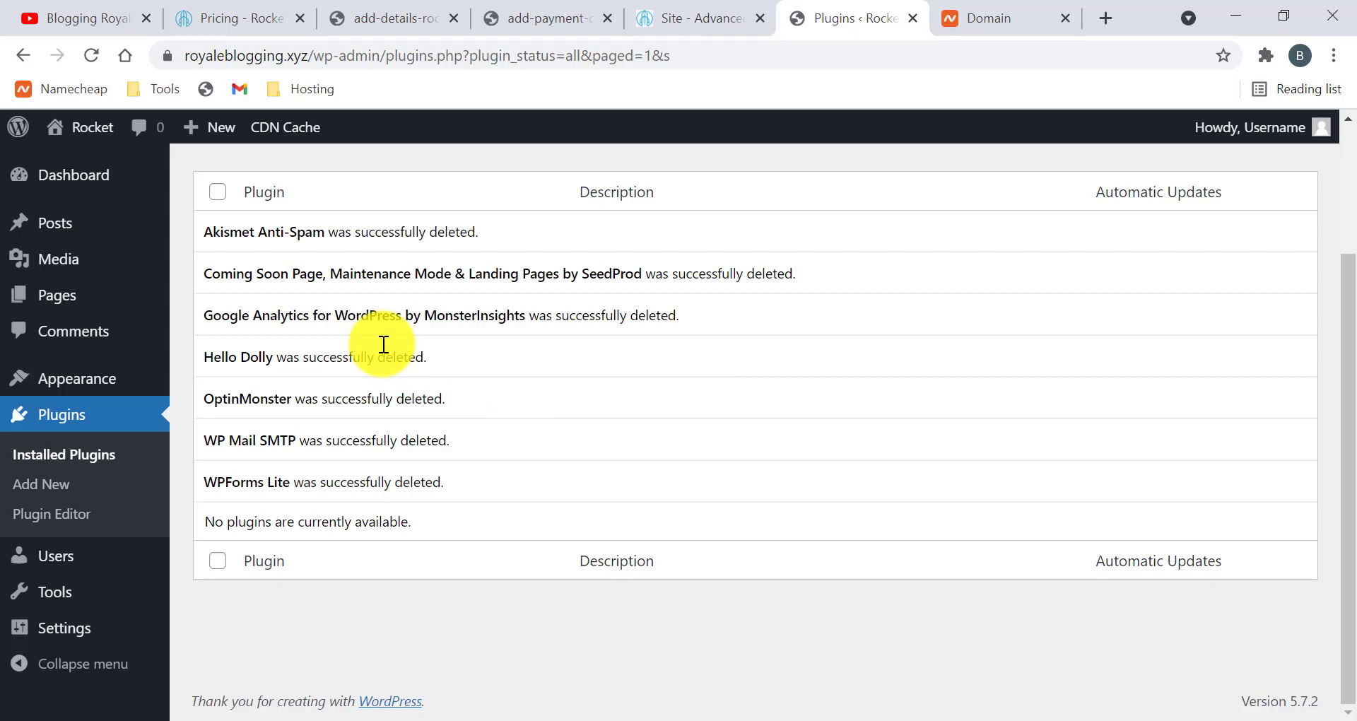
left_click(668, 32)
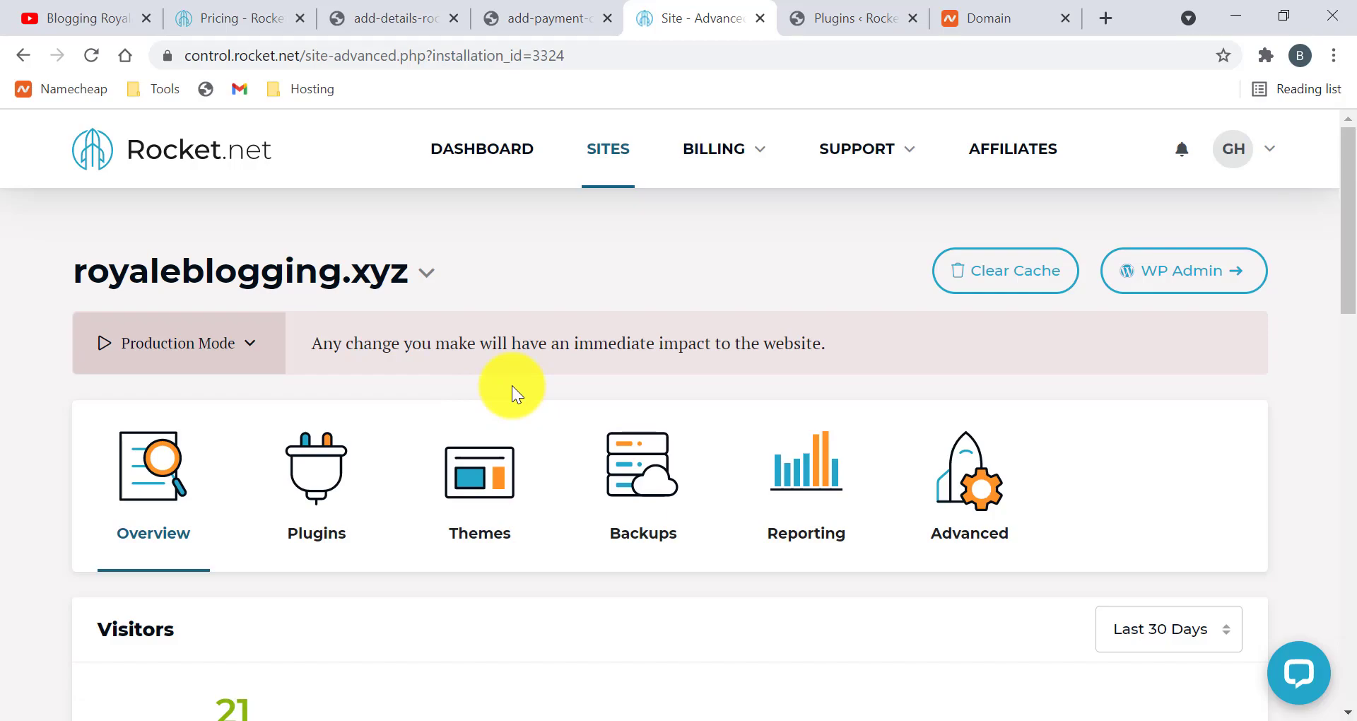
Open My Plan to view the Managed WordPress Hosting - Starter plan, billed monthly at $0.00 USD
scroll(512, 385, "down", 5)
scroll(474, 294, "down", 10)
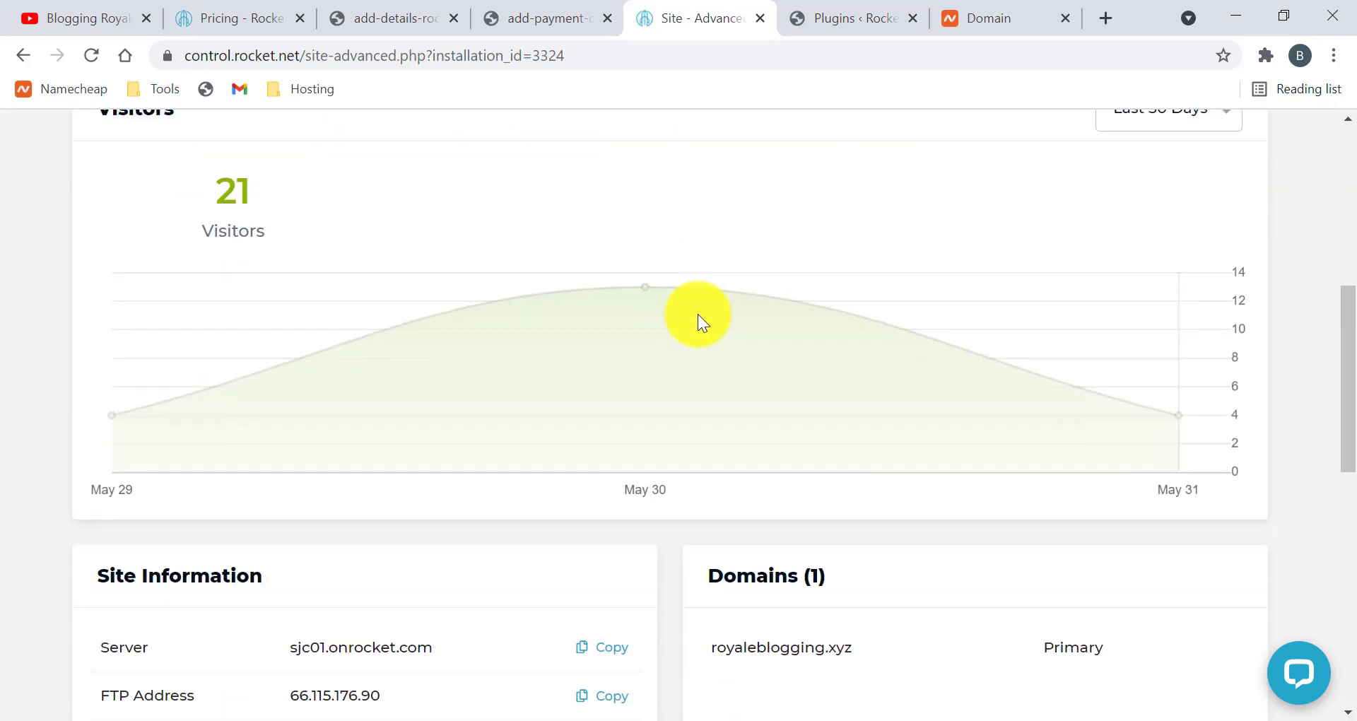
scroll(599, 362, "up", 15)
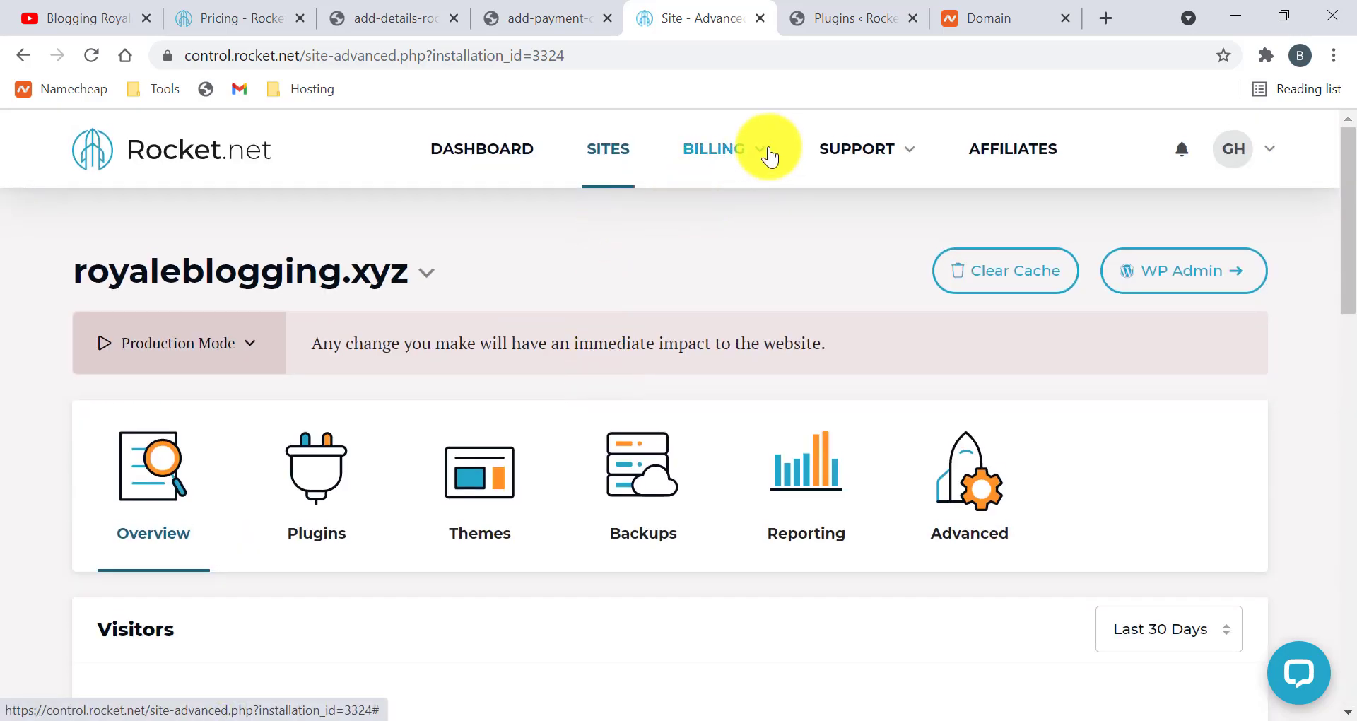
left_click(762, 154)
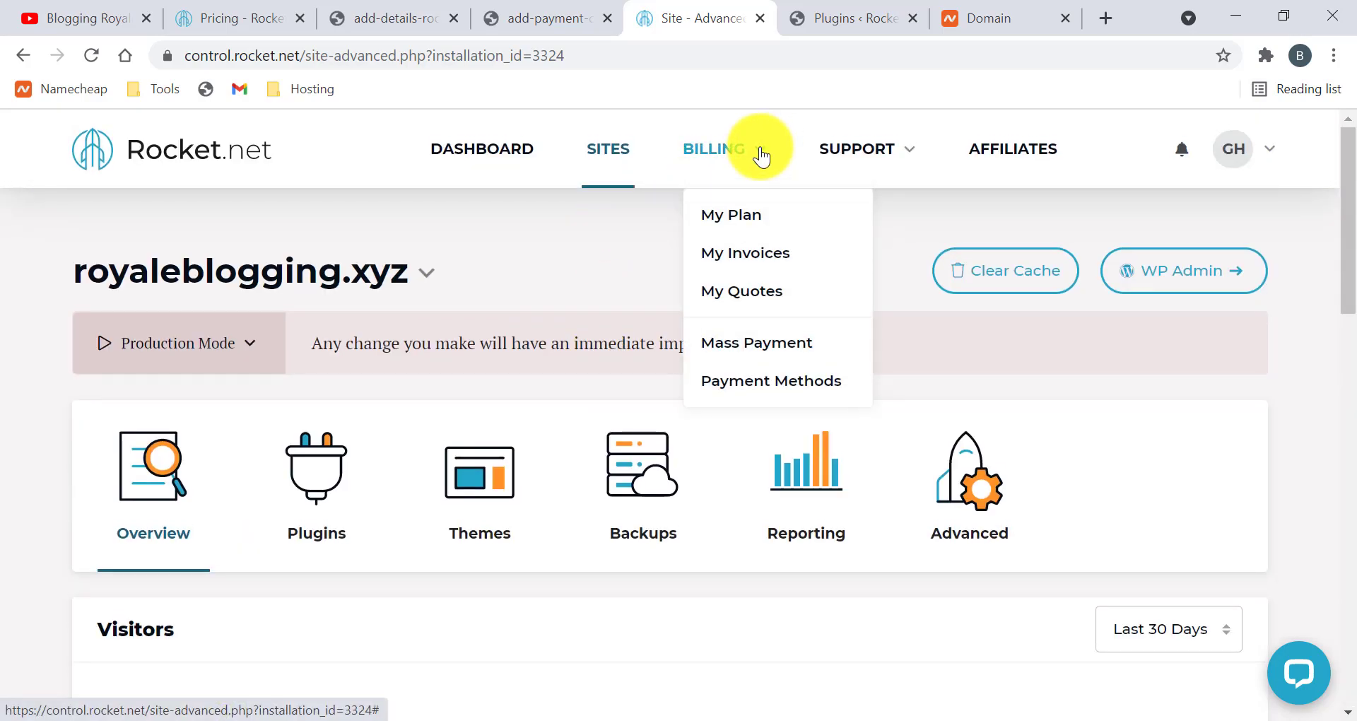
left_click(760, 214)
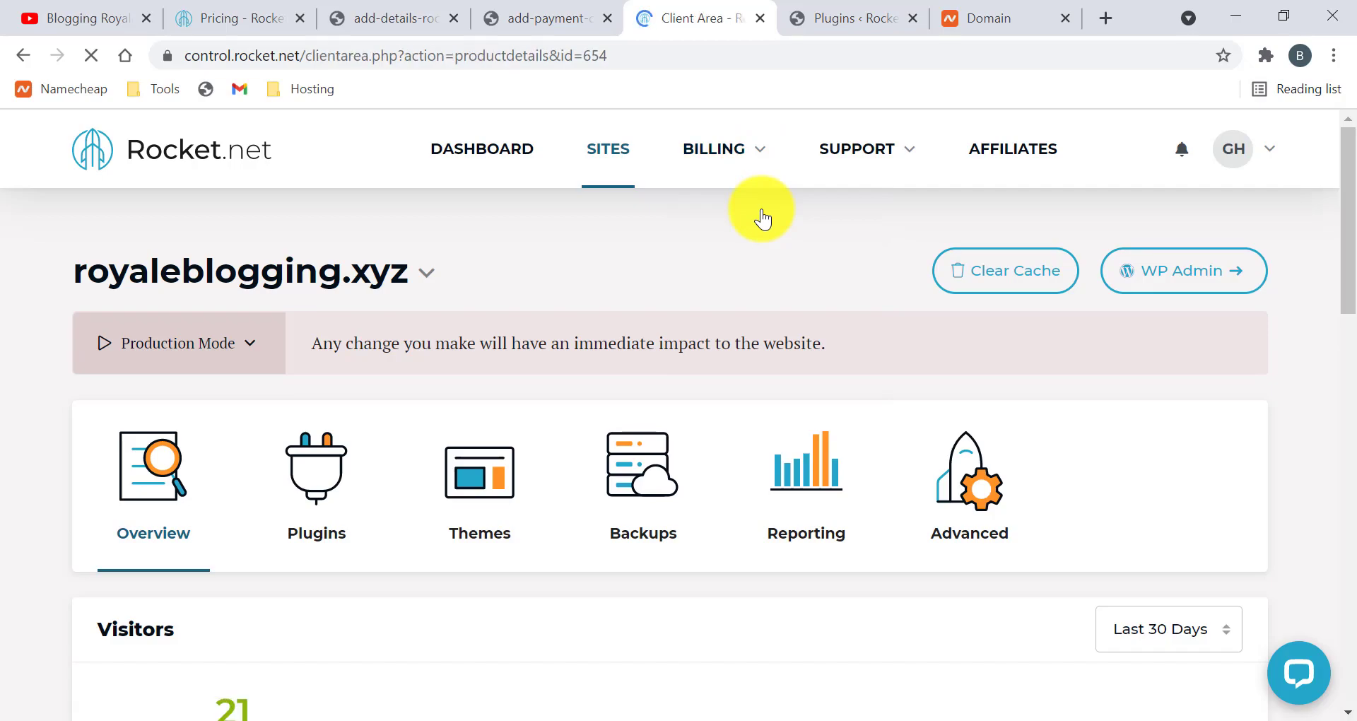
scroll(761, 210, "down", 3)
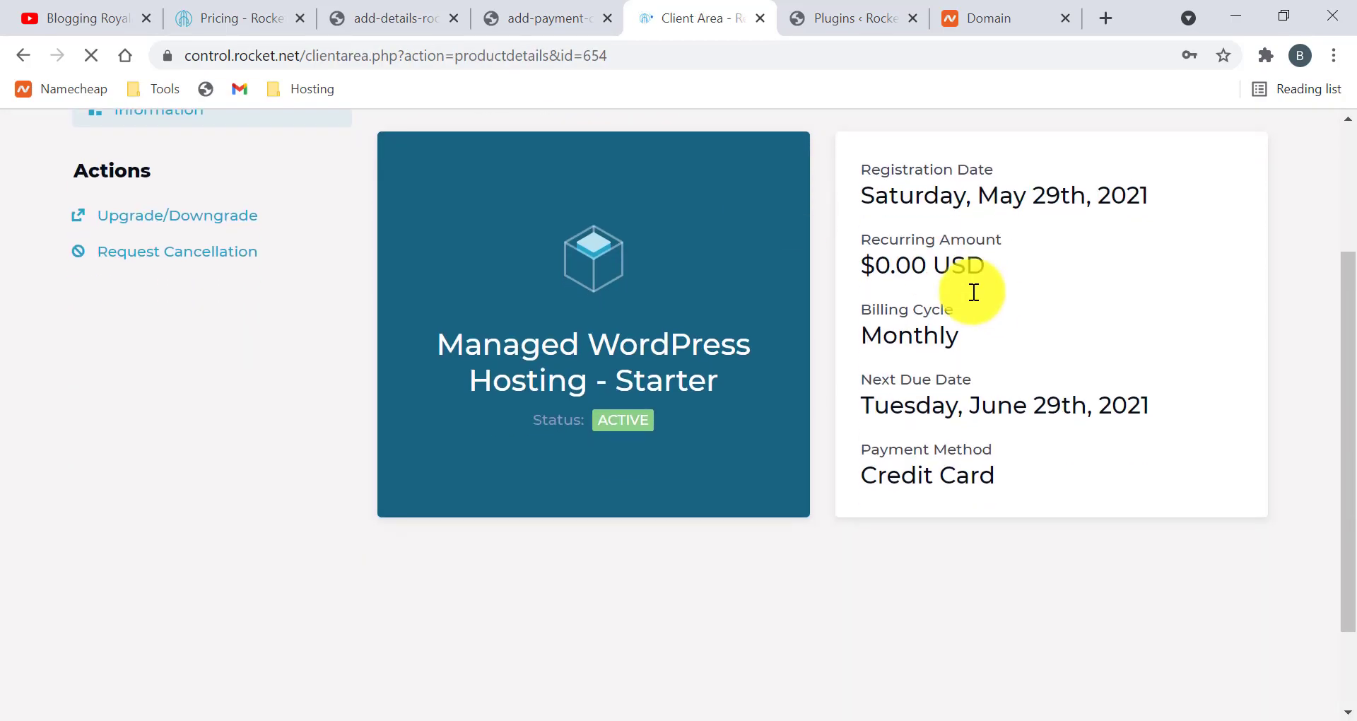
scroll(954, 283, "up", 2)
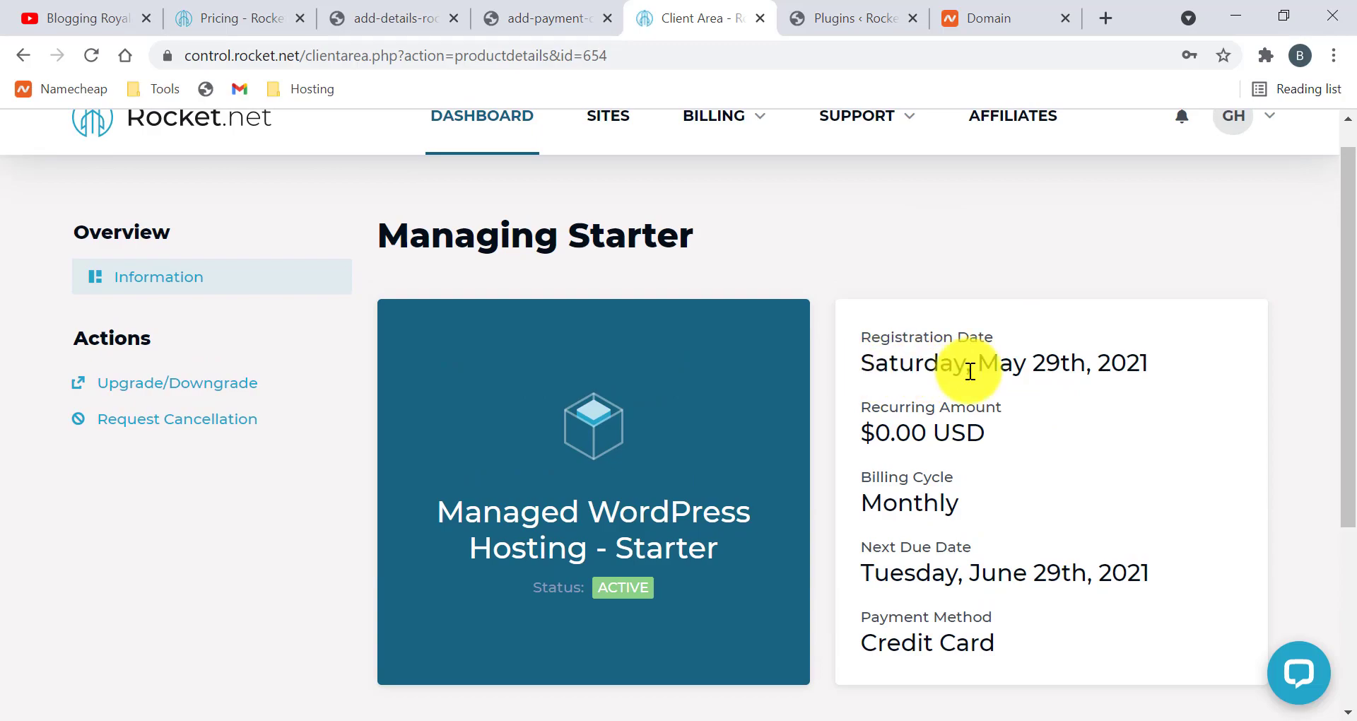
scroll(940, 370, "down", 3)
scroll(911, 260, "up", 2)
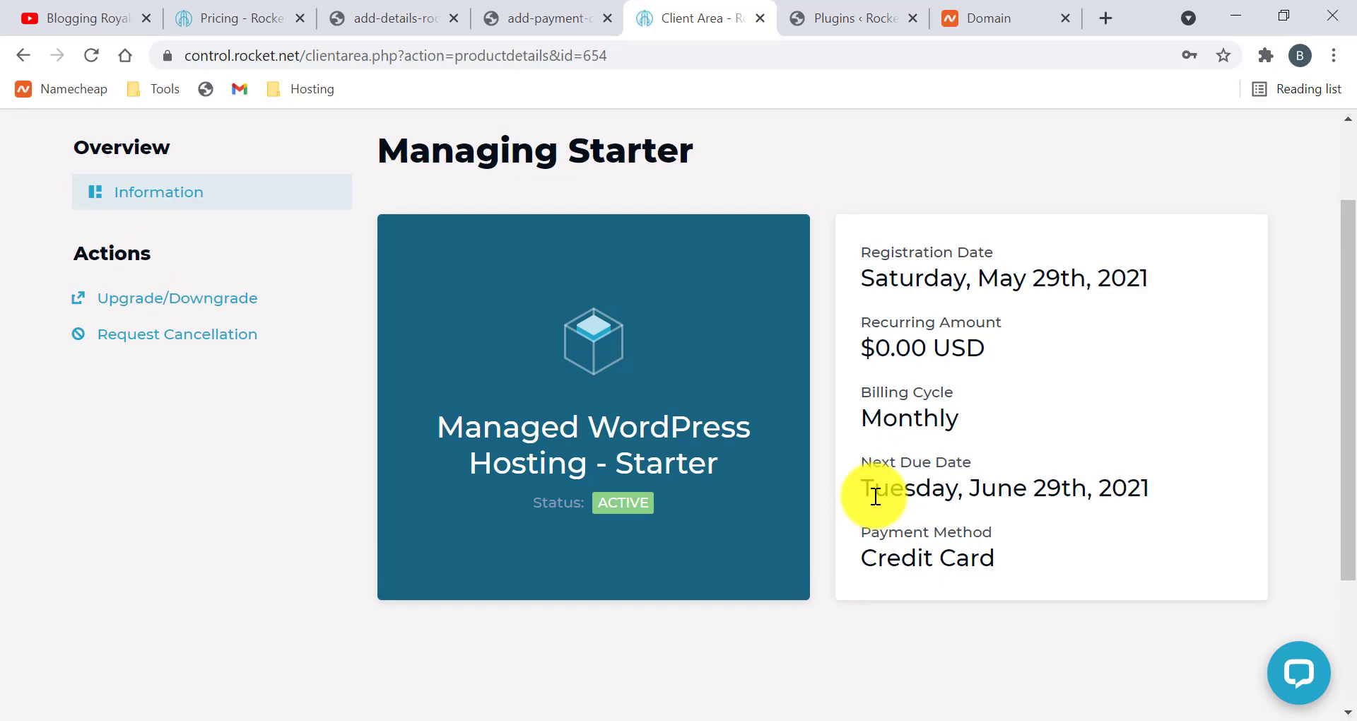
scroll(559, 507, "up", 2)
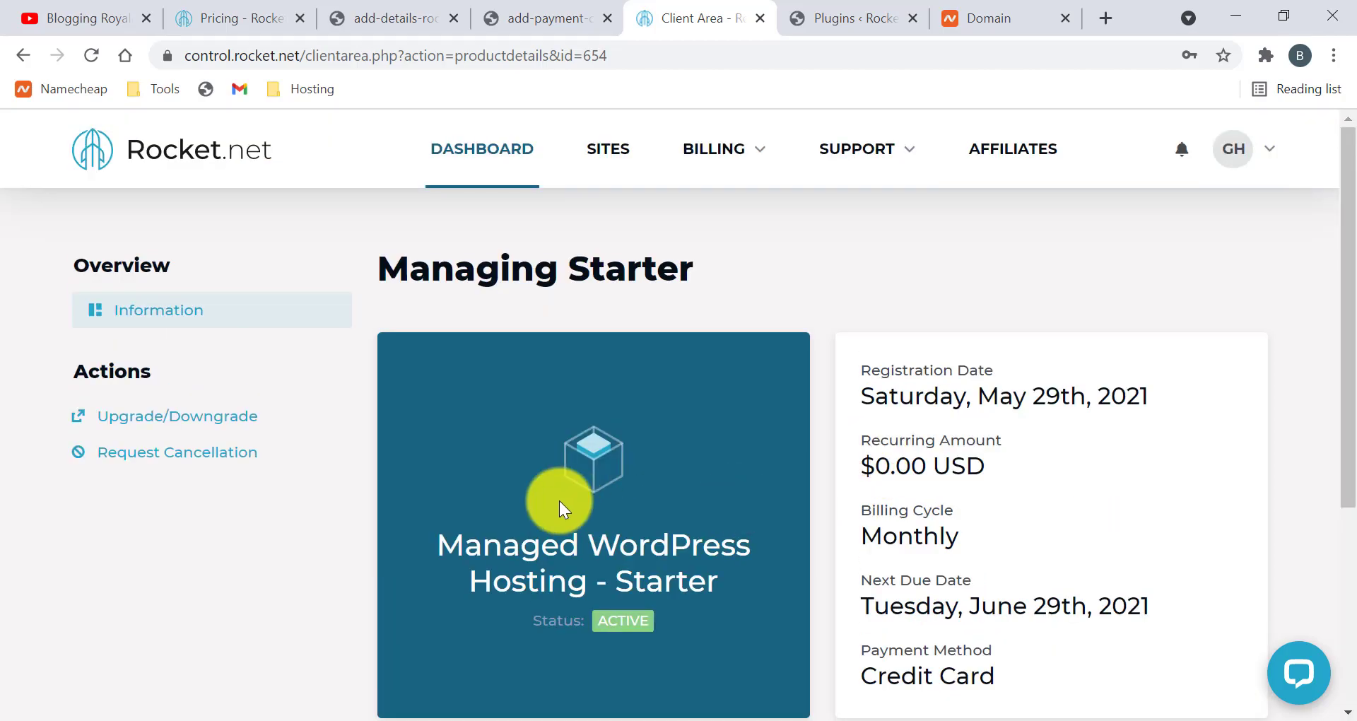
scroll(629, 523, "down", 2)
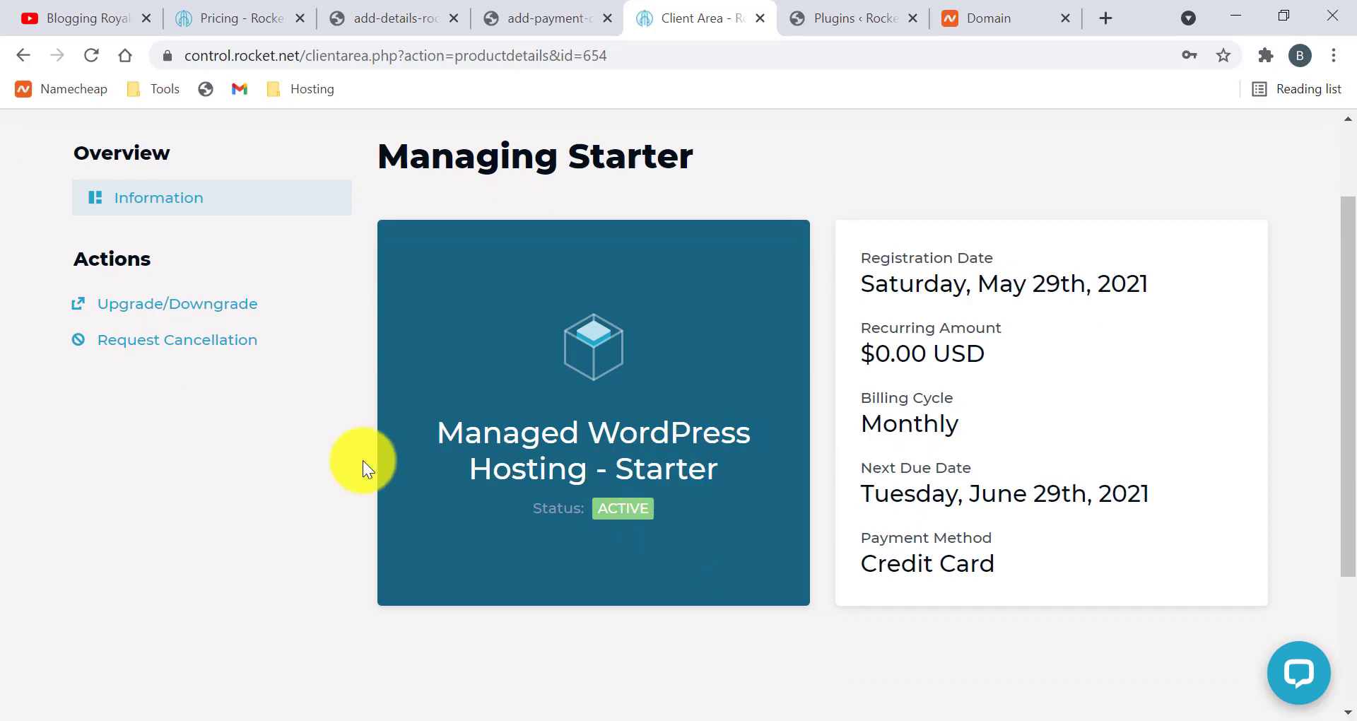
scroll(363, 460, "up", 2)
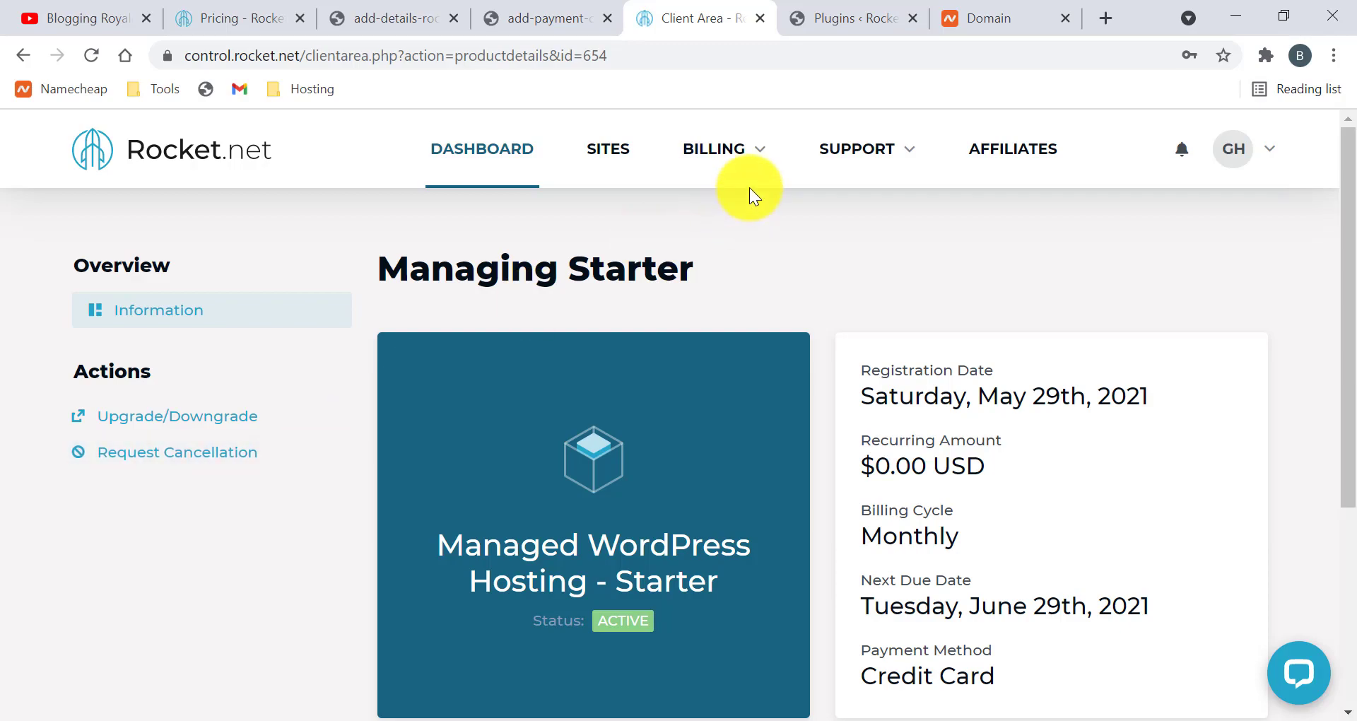
Browse the Billing and Support menus, then open the GH account dropdown
left_click(756, 150)
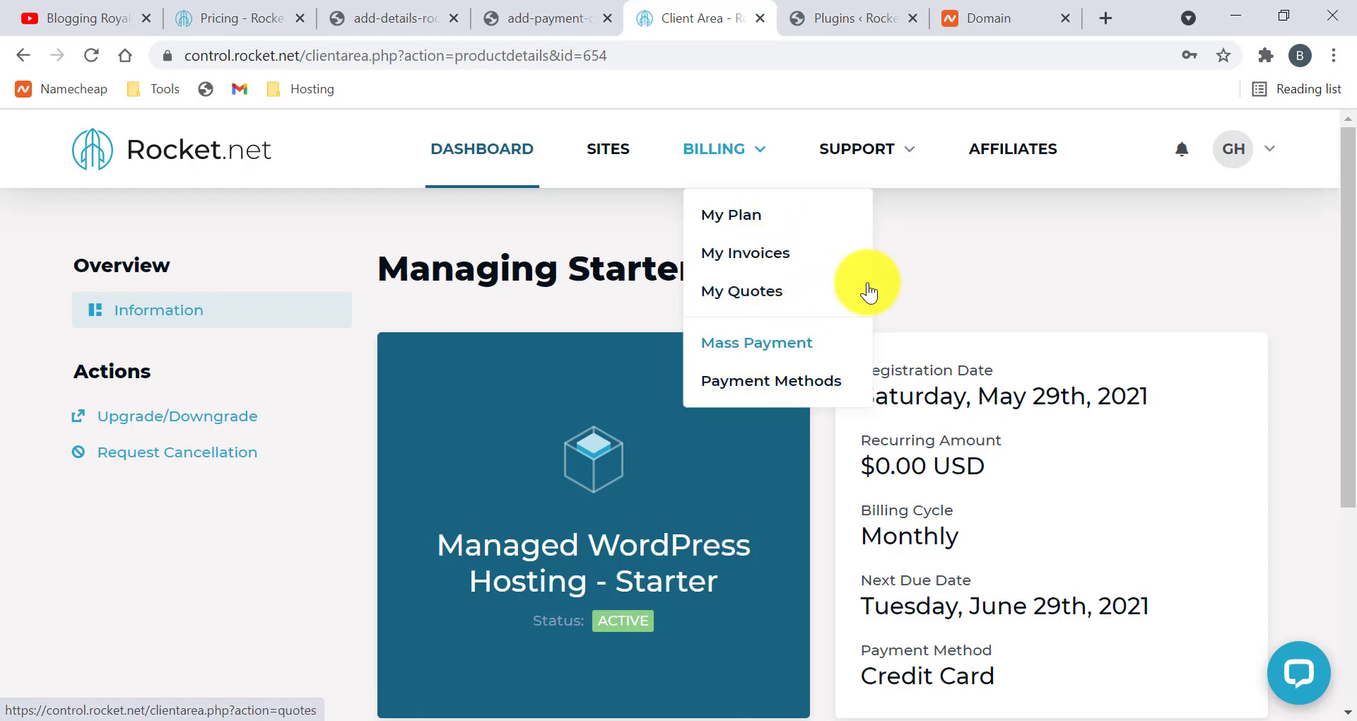
mouse_move(917, 168)
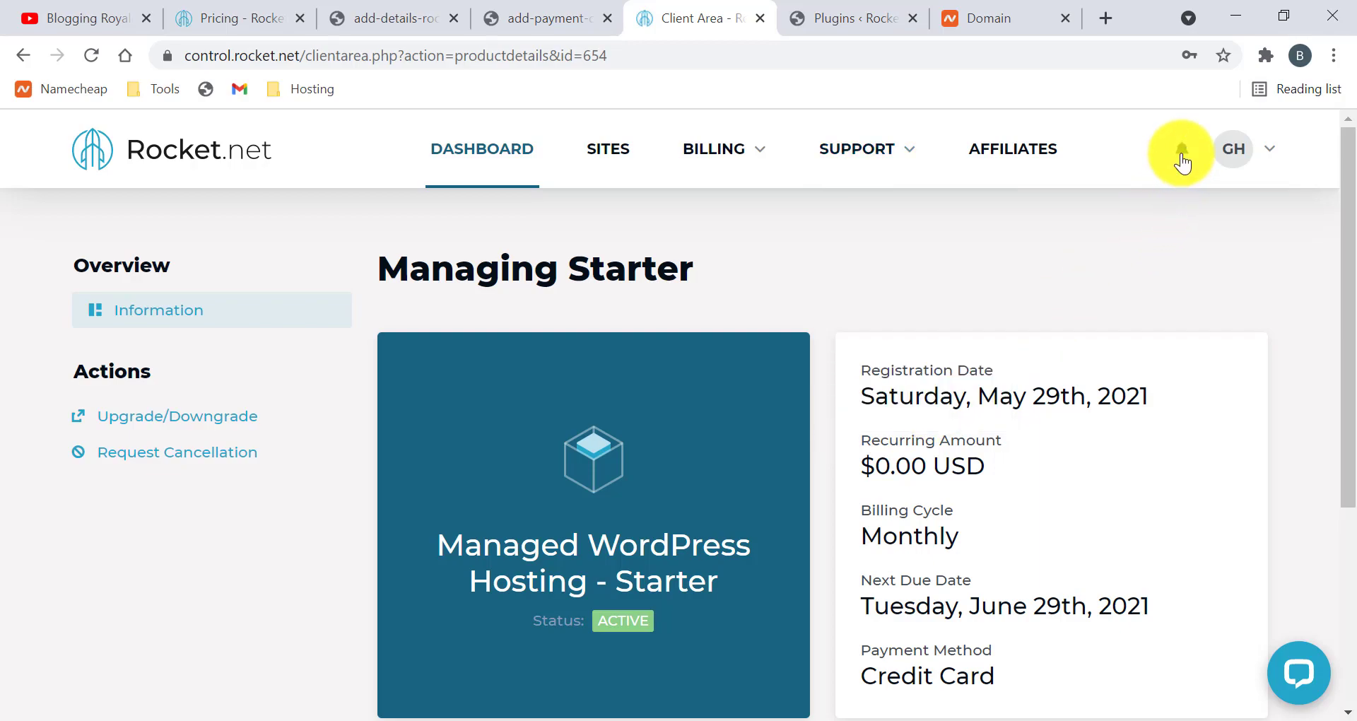
left_click(1265, 151)
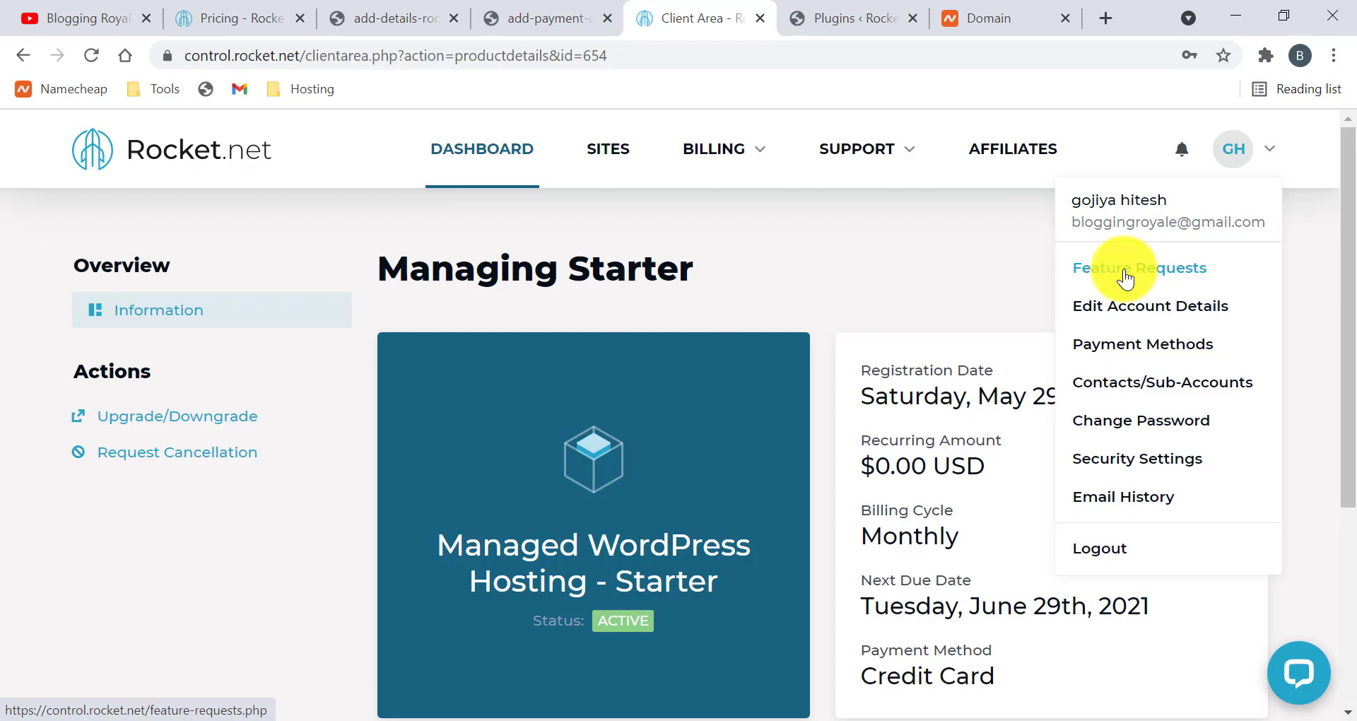
Open the Feature Requests board and look over its trending posts
left_click(1126, 278)
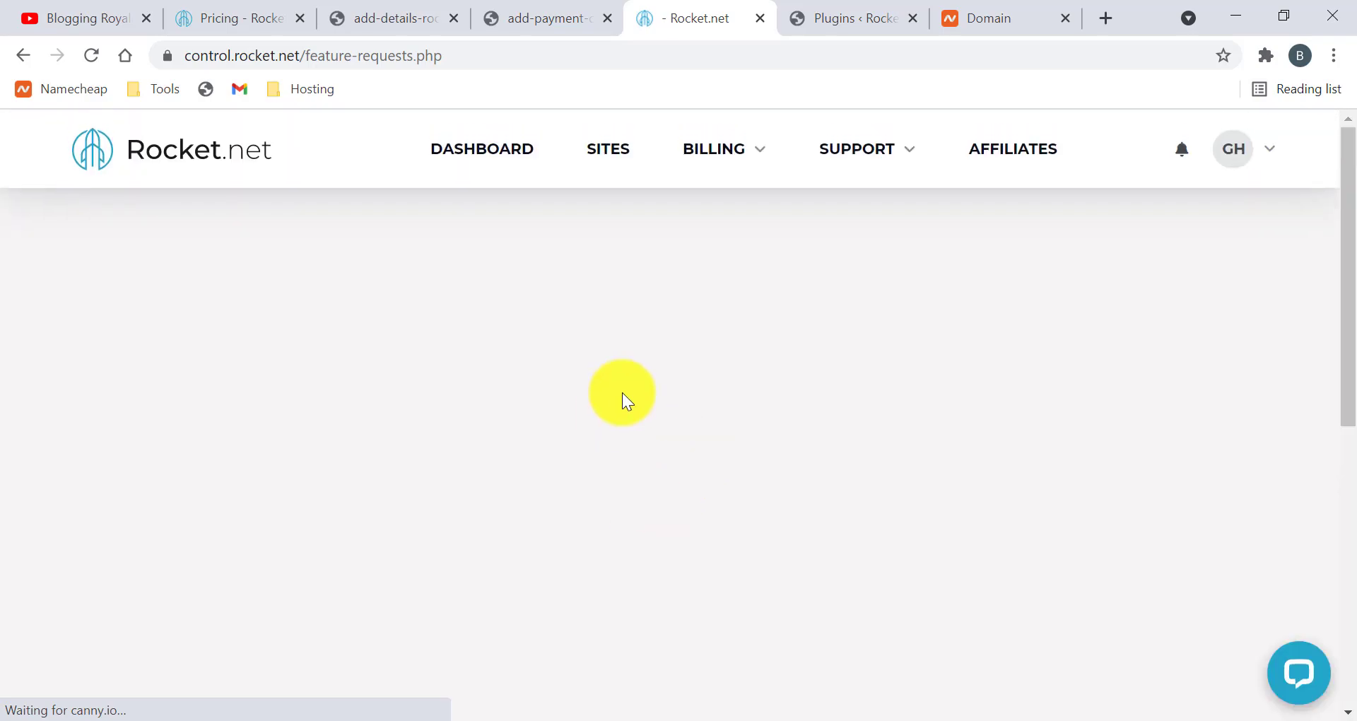
scroll(597, 466, "down", 1)
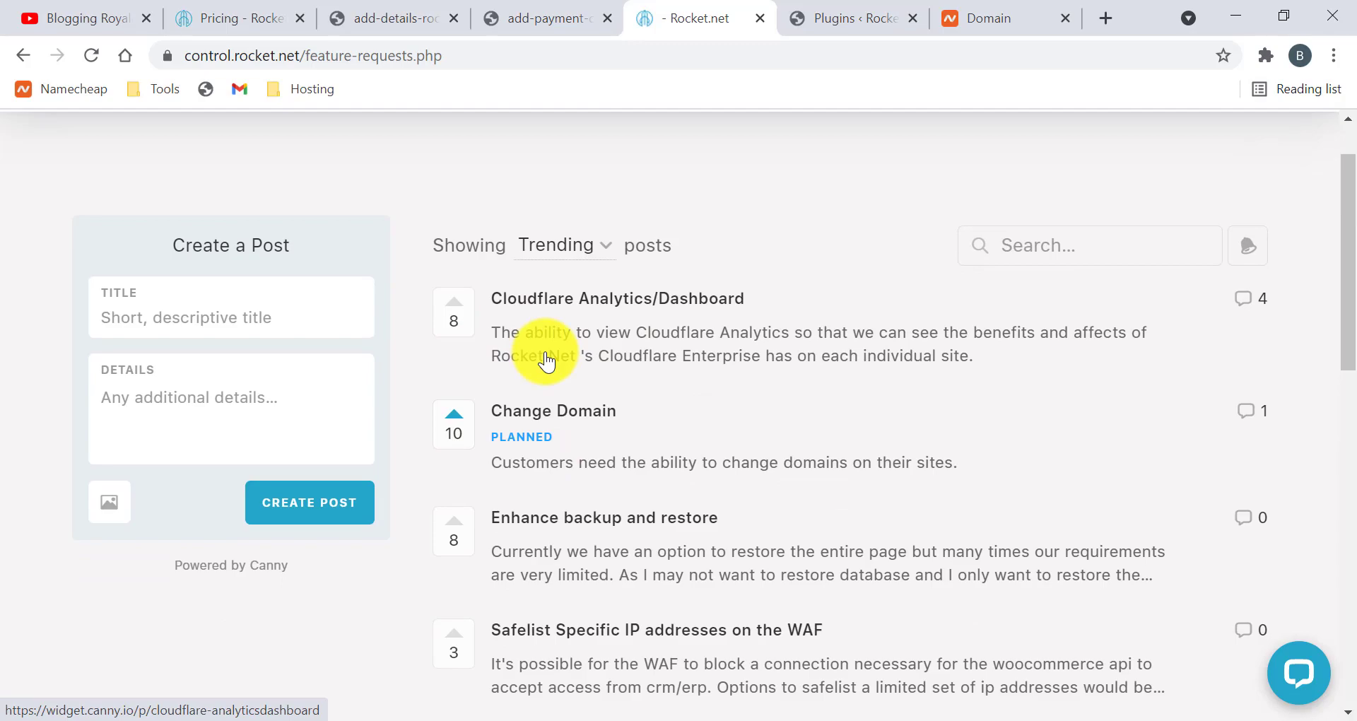
scroll(546, 360, "up", 1)
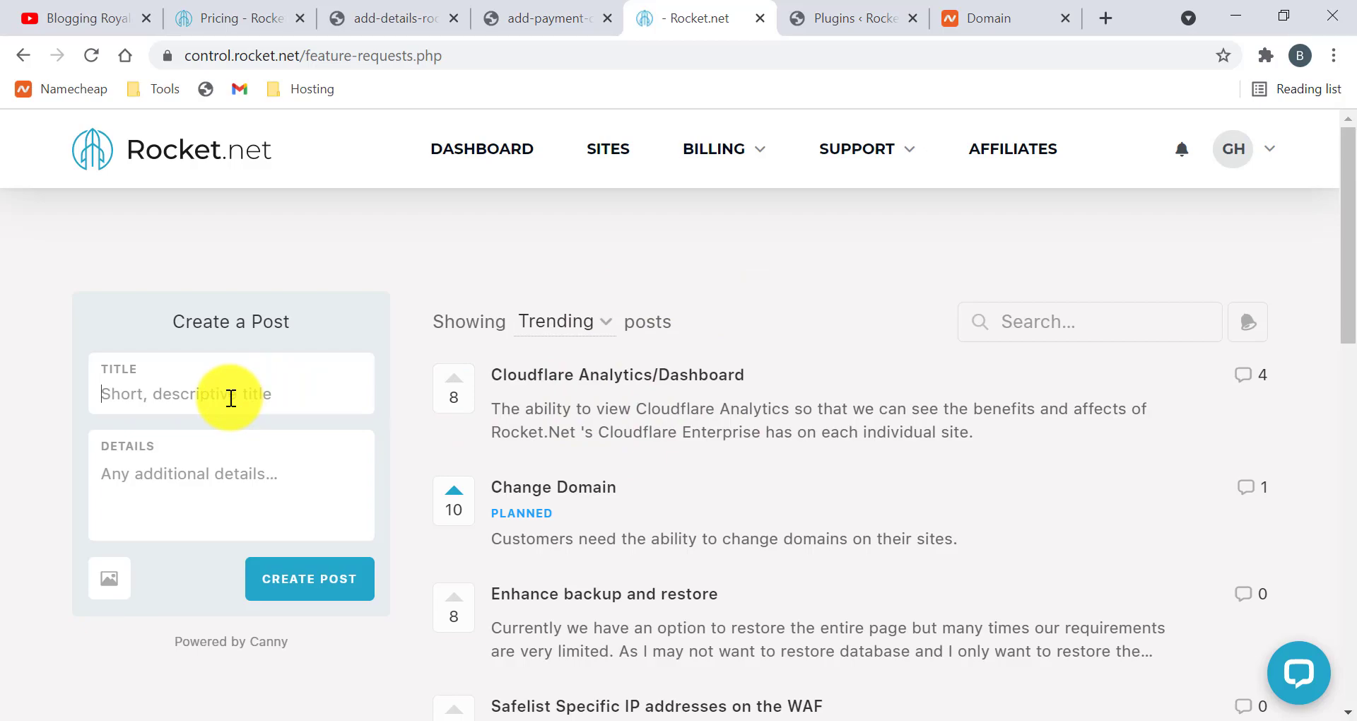
Start a new feature request post, scroll the list, and reopen the account menu
left_click(200, 473)
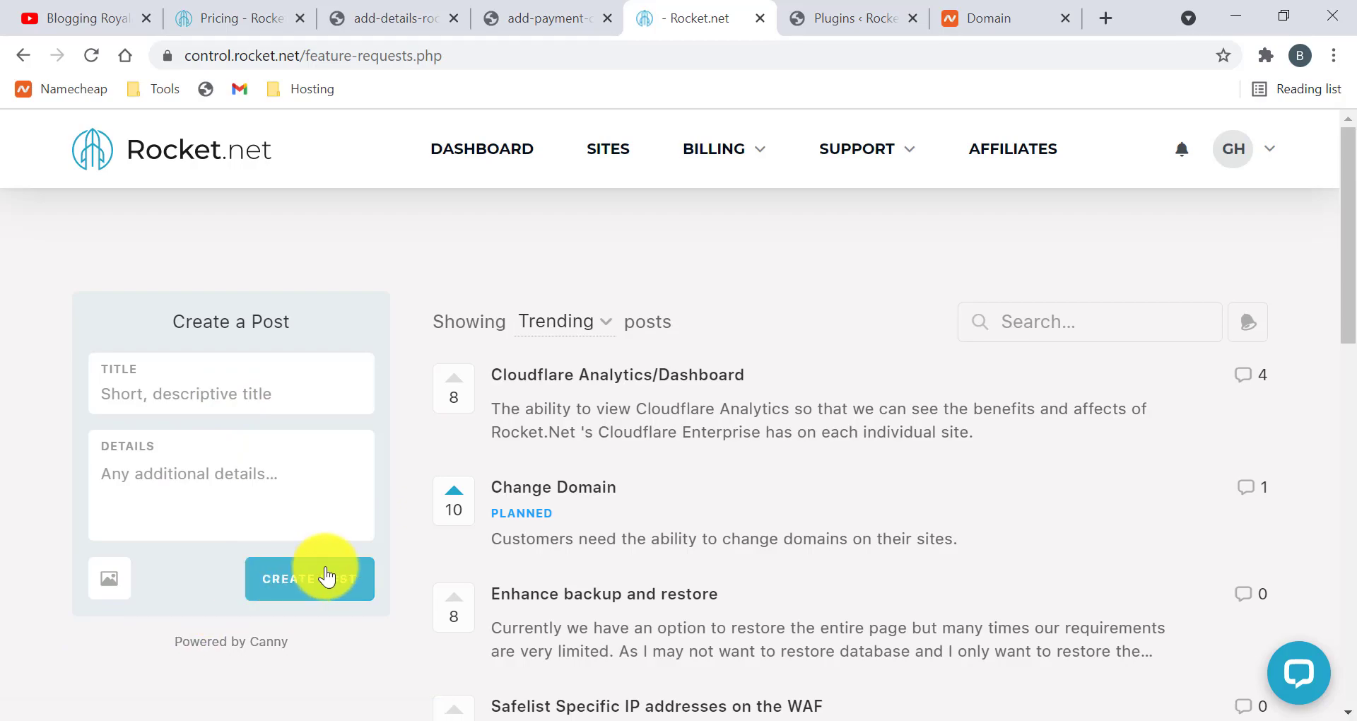
scroll(521, 530, "down", 5)
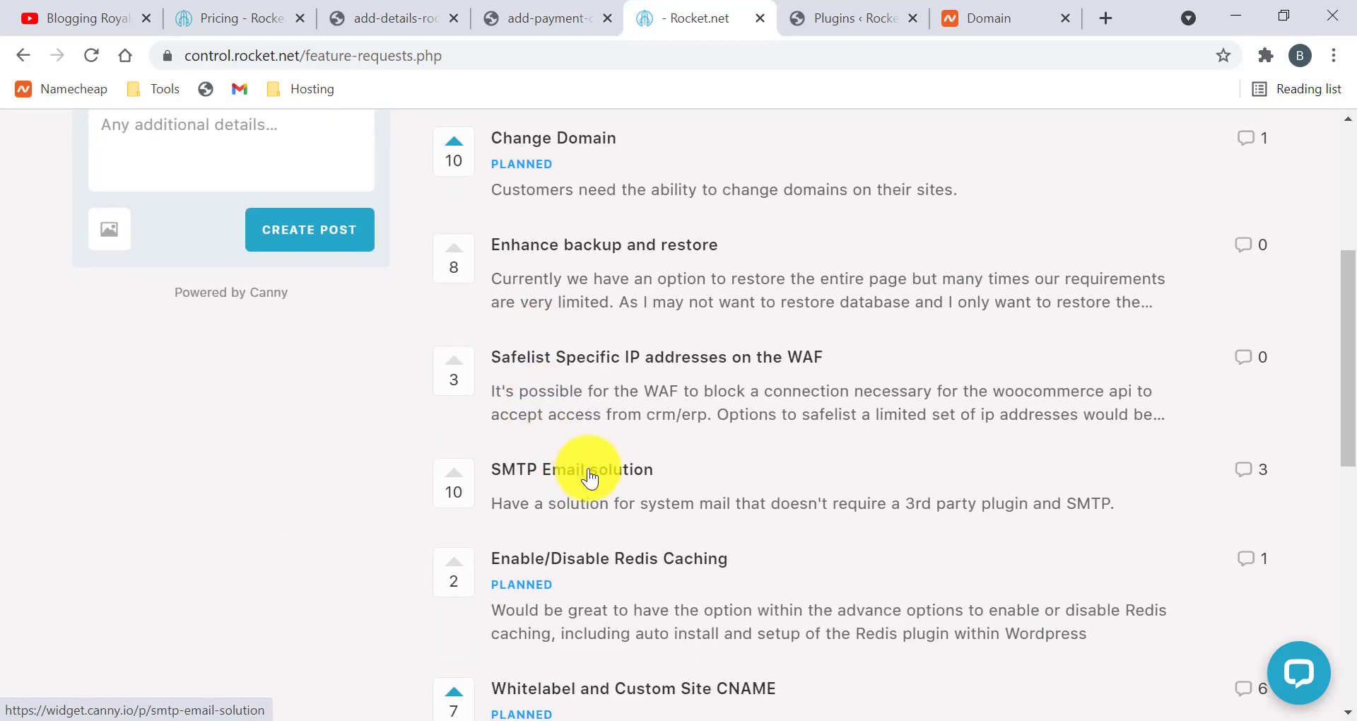
scroll(591, 470, "down", 6)
scroll(558, 346, "down", 3)
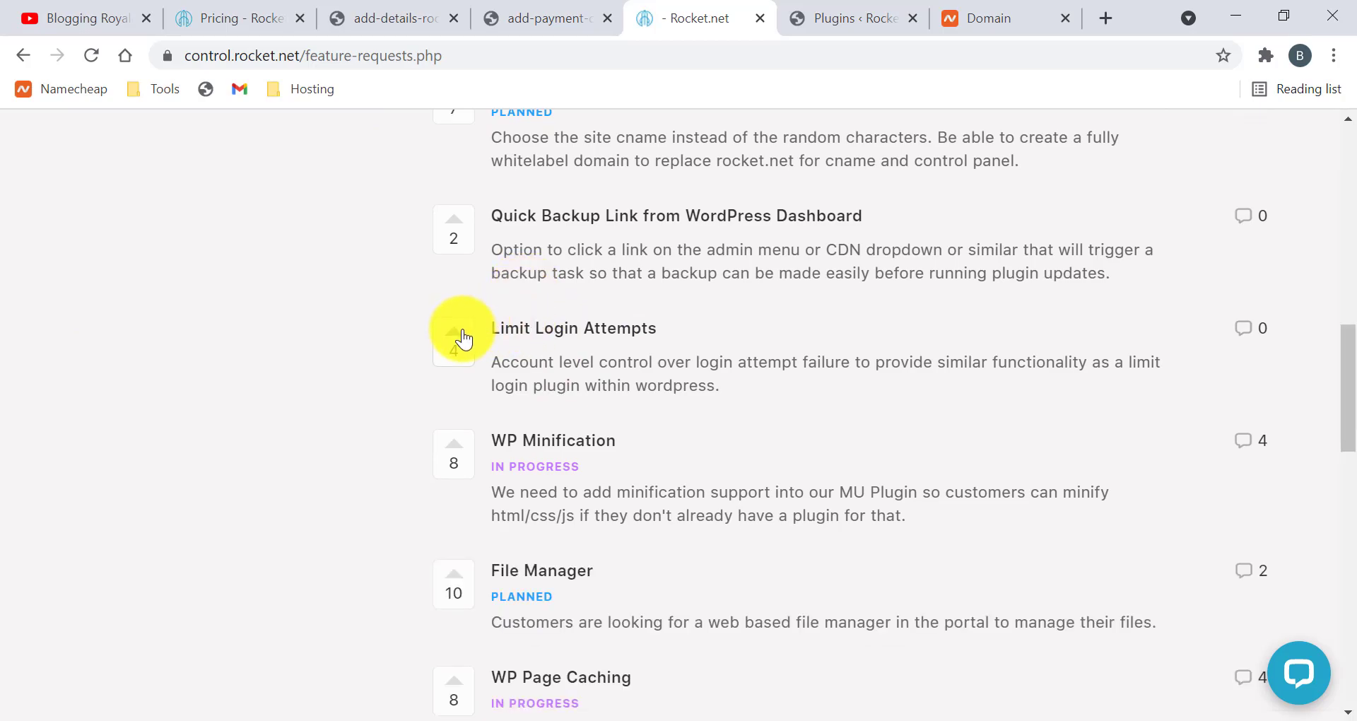
scroll(656, 452, "down", 3)
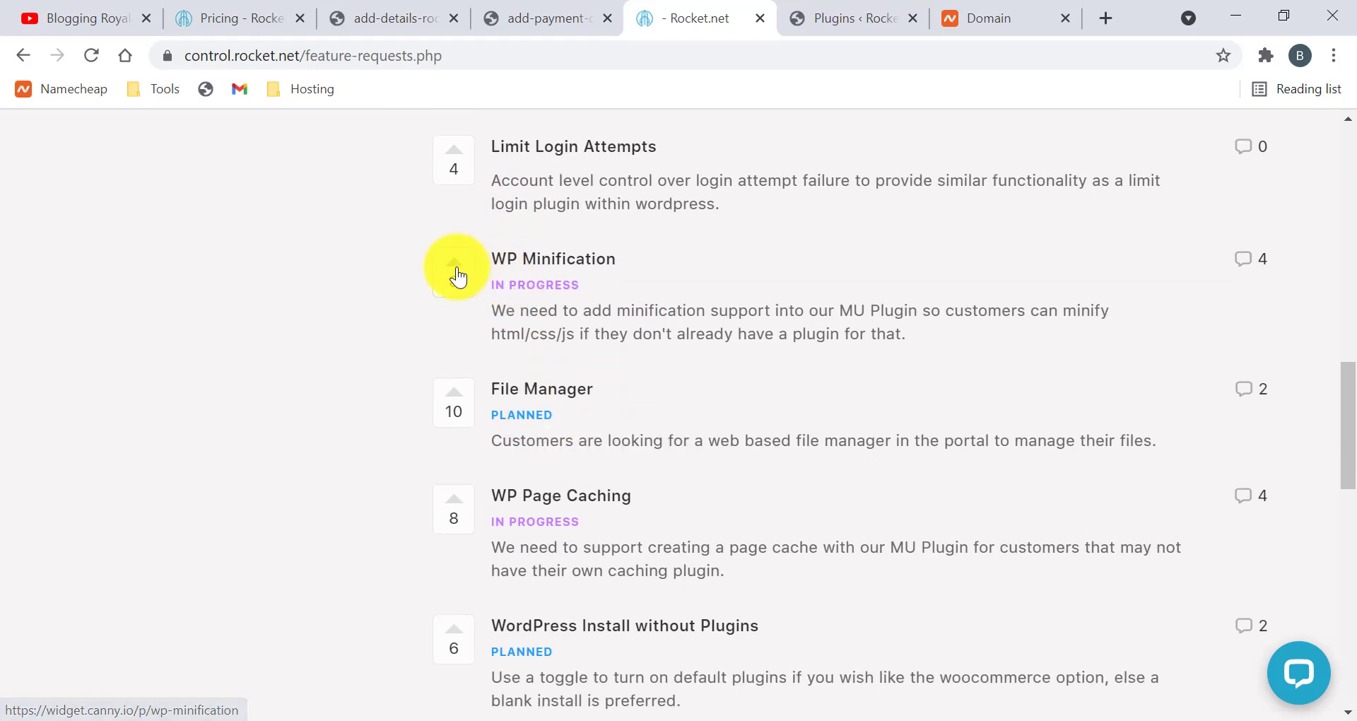
scroll(678, 319, "up", 12)
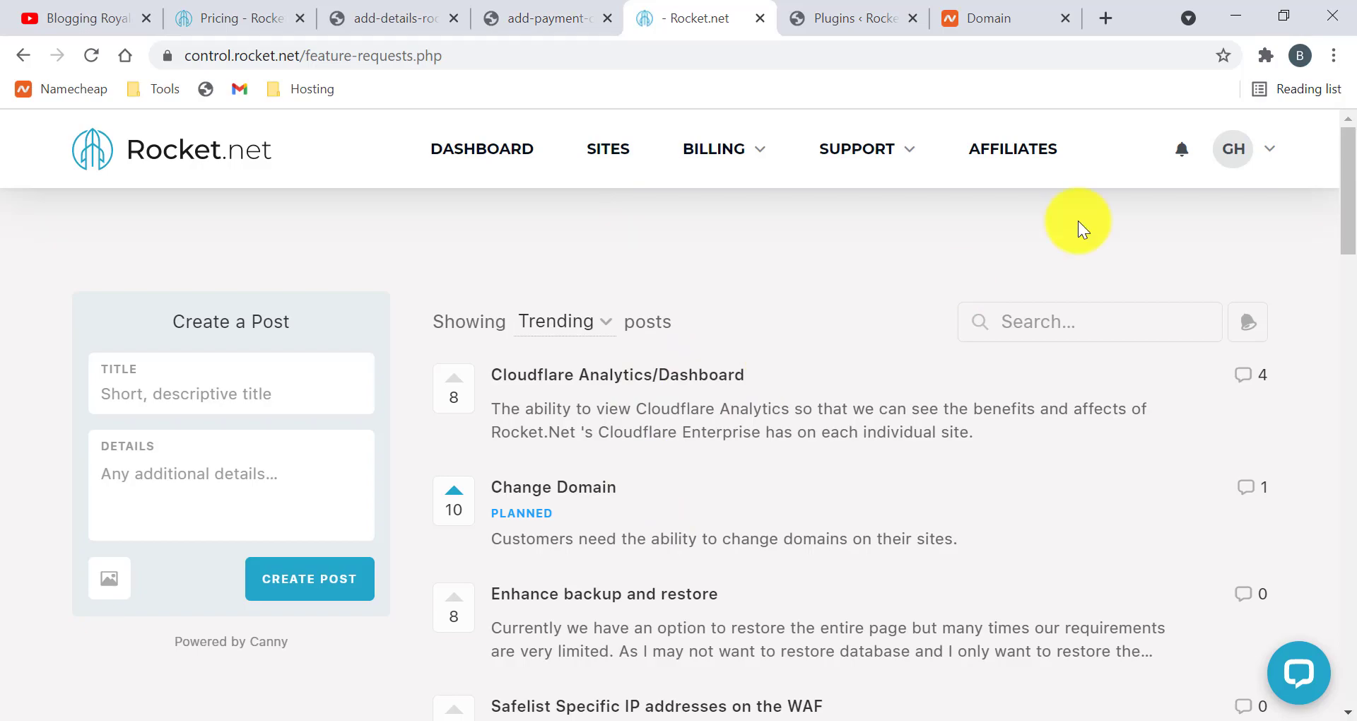
left_click(1268, 147)
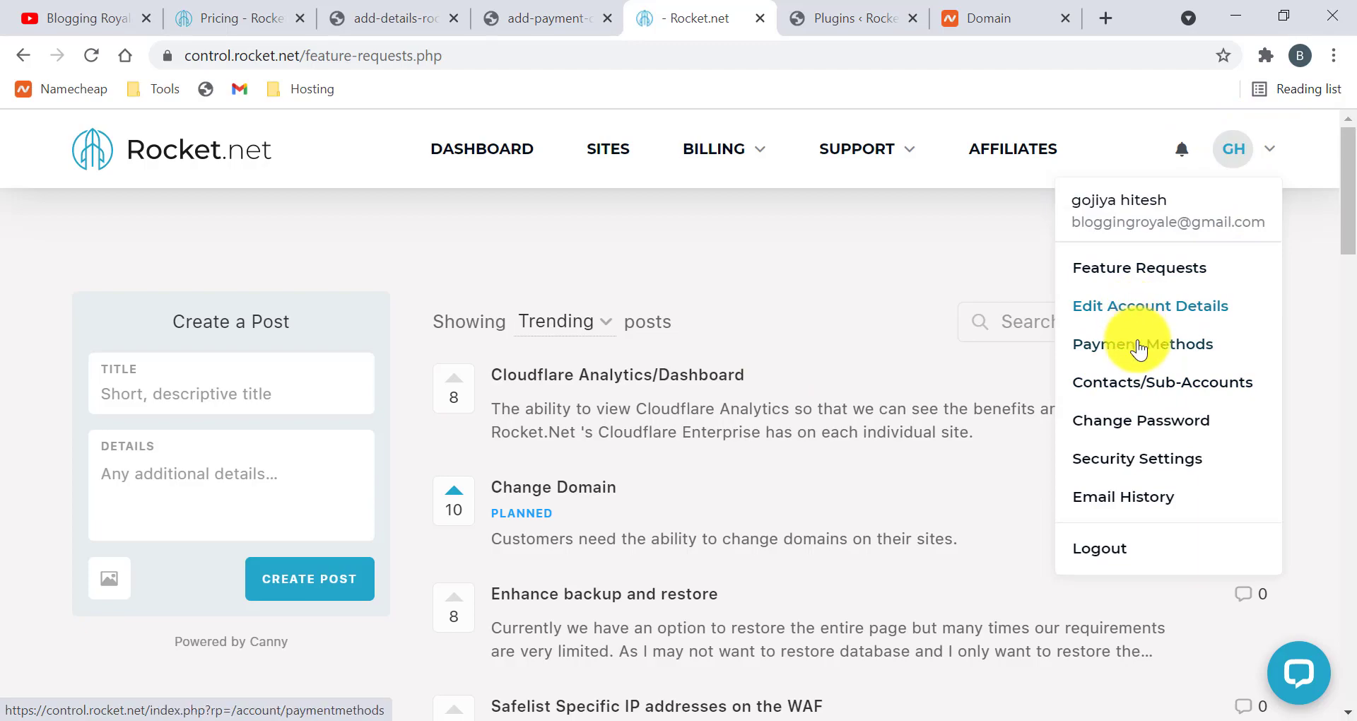
Go to Contacts/Sub-Accounts and scroll through the Add New Contact details and email preferences
left_click(1107, 394)
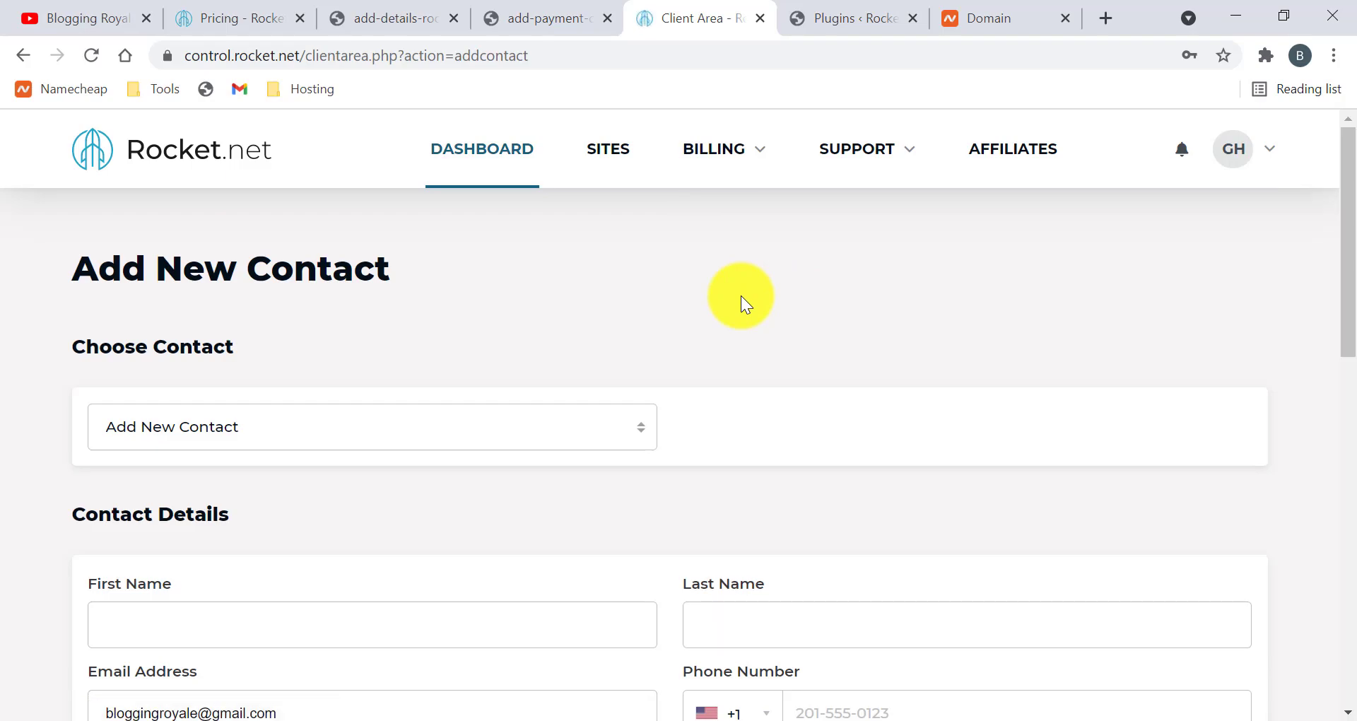
scroll(741, 295, "down", 4)
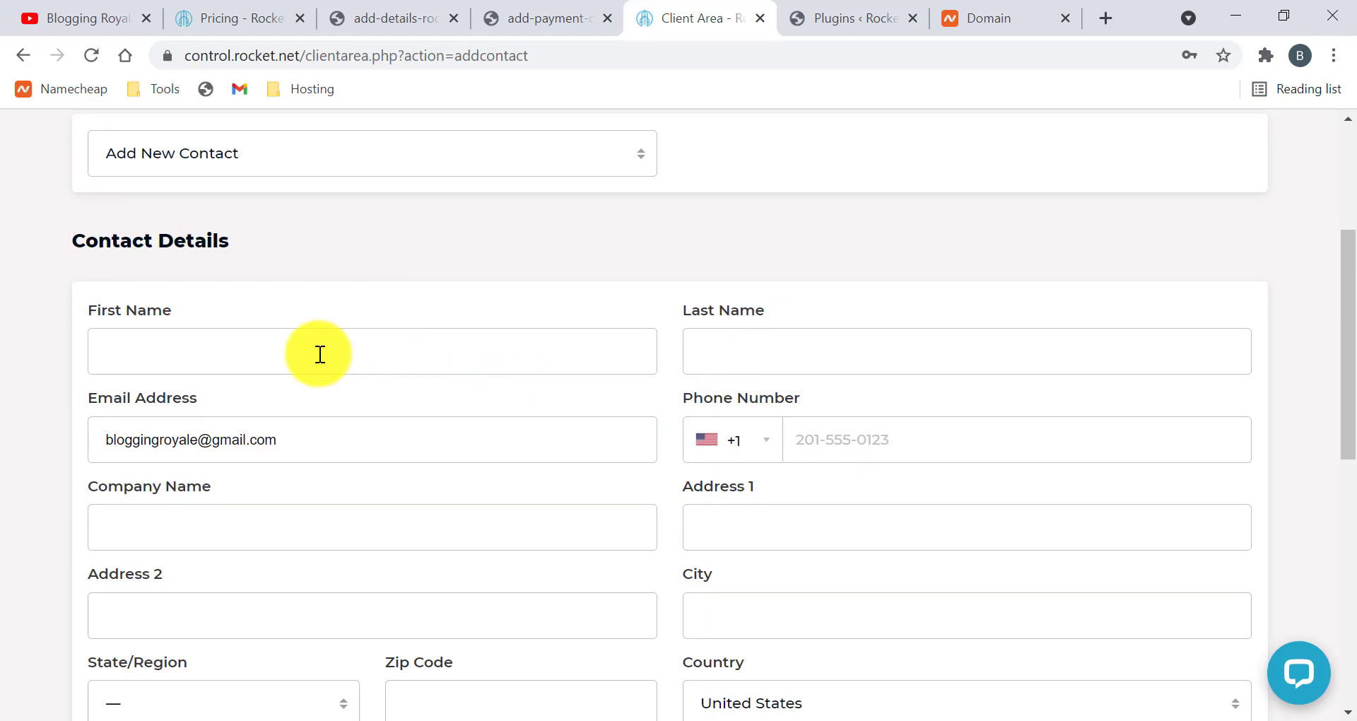
scroll(825, 367, "down", 1)
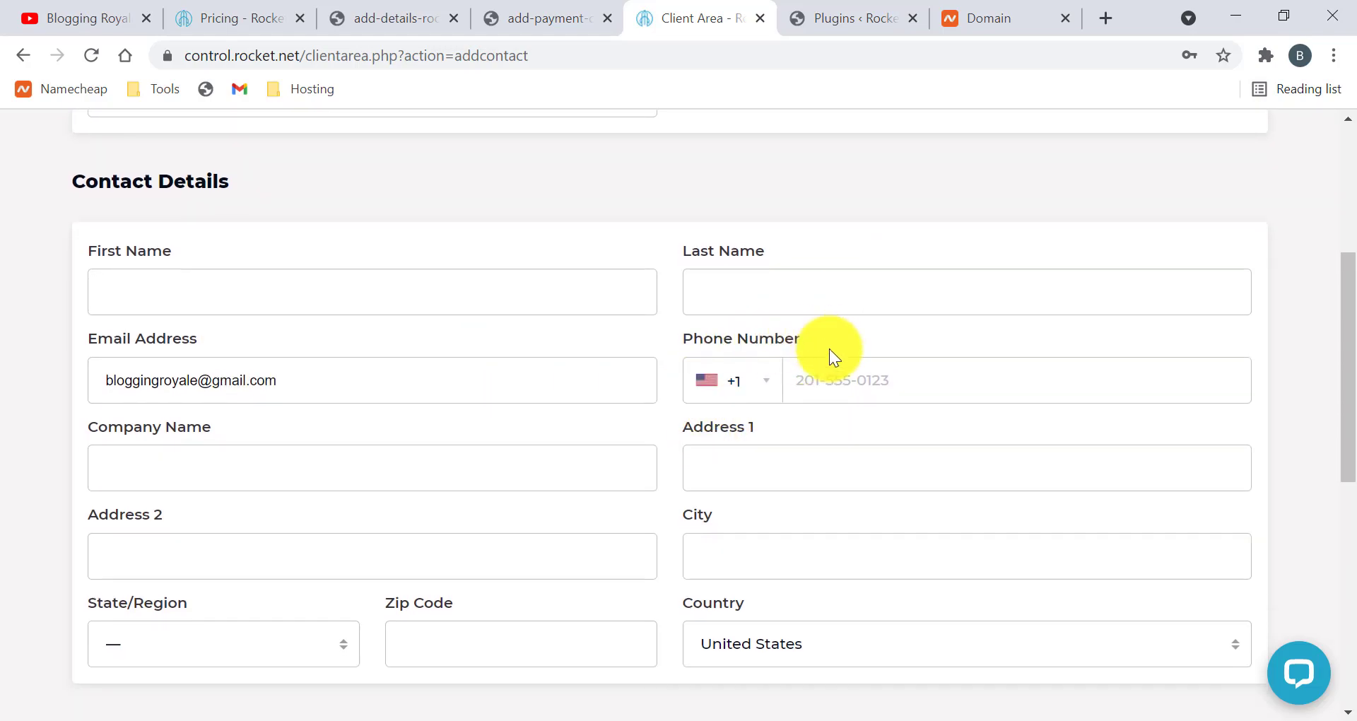
scroll(812, 364, "down", 2)
scroll(737, 439, "down", 1)
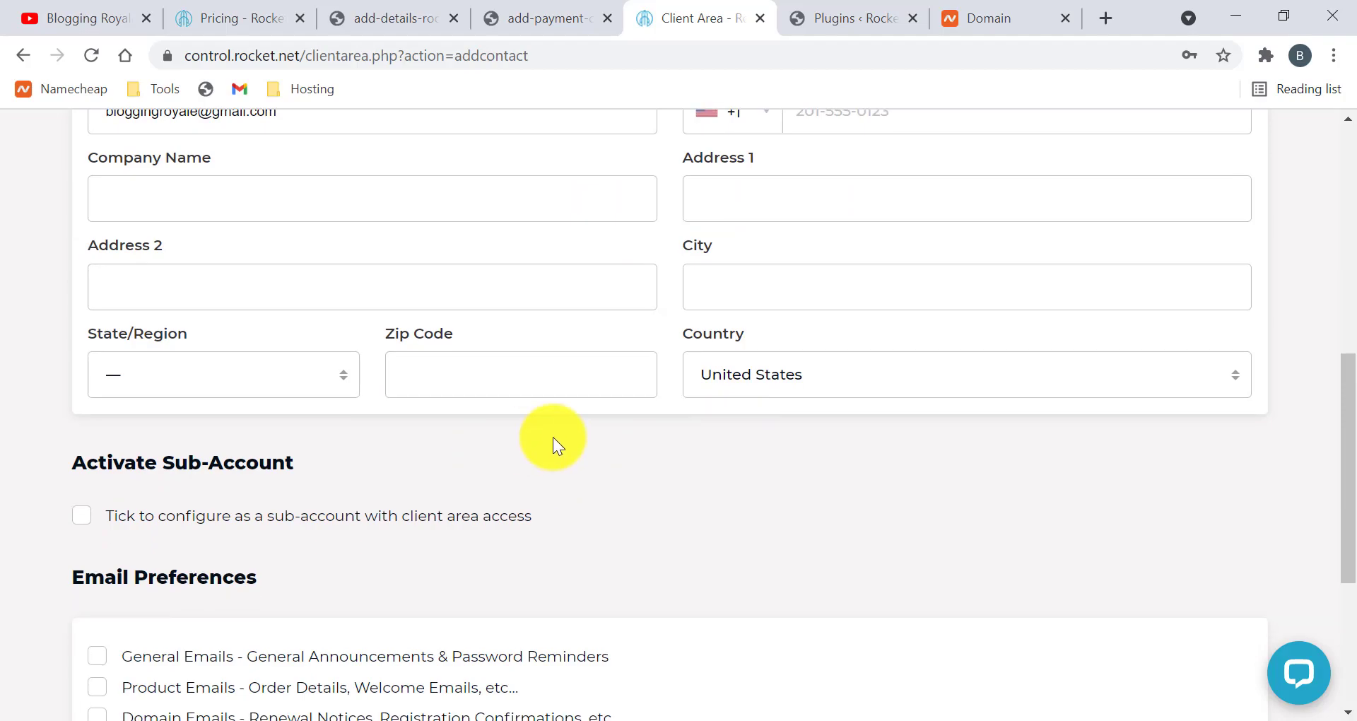
scroll(553, 437, "down", 2)
scroll(329, 369, "down", 2)
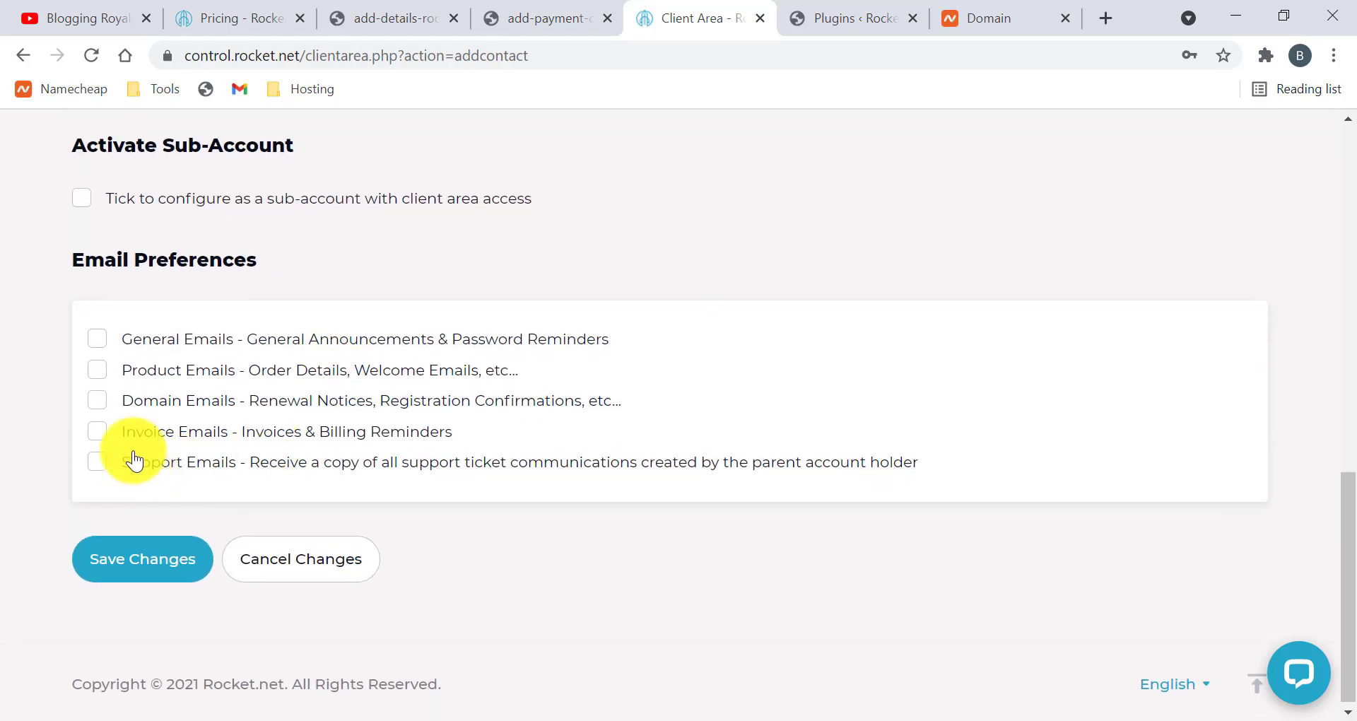
scroll(299, 413, "up", 2)
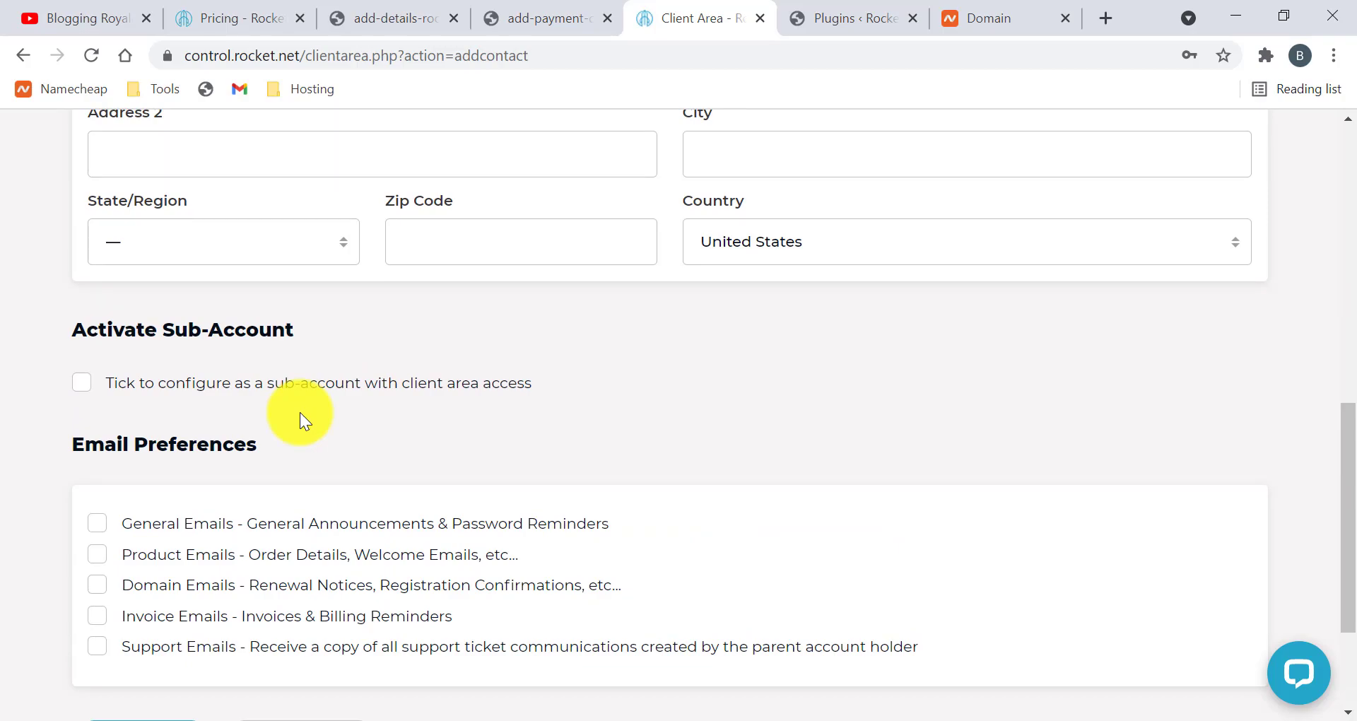
scroll(299, 413, "up", 8)
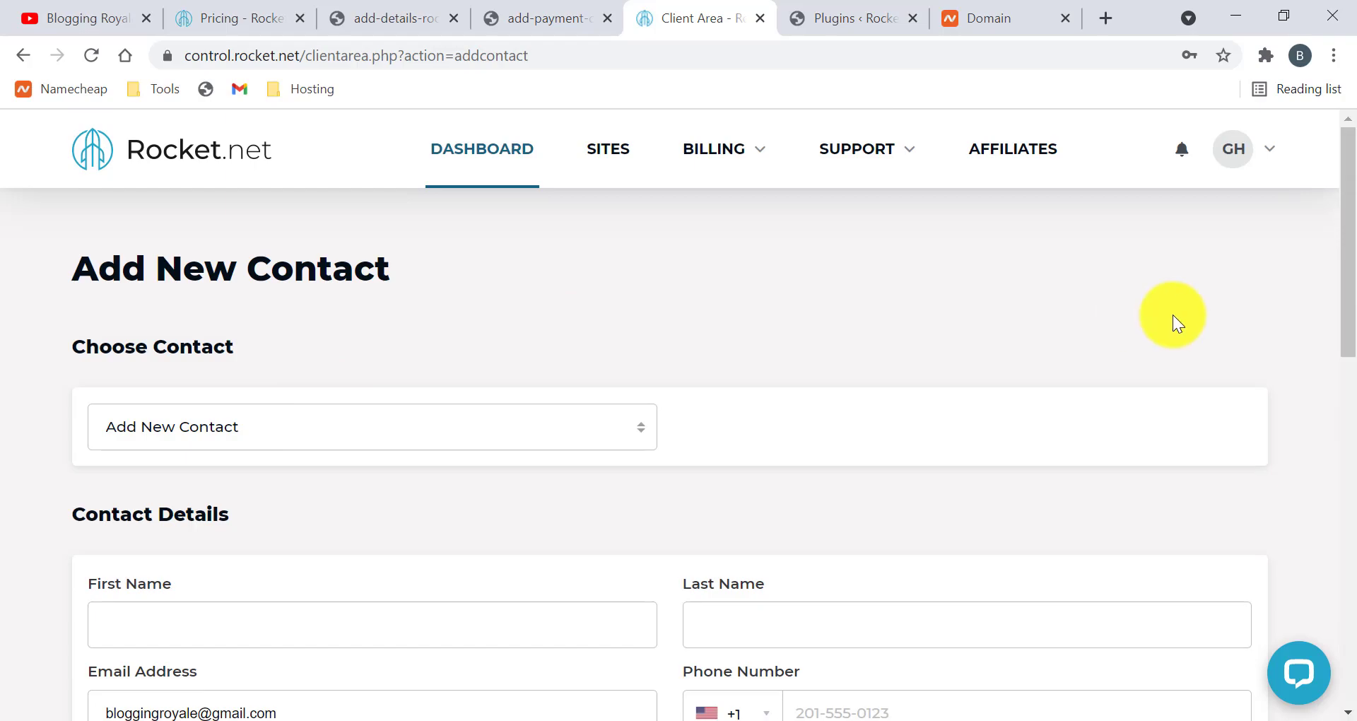
left_click(1265, 145)
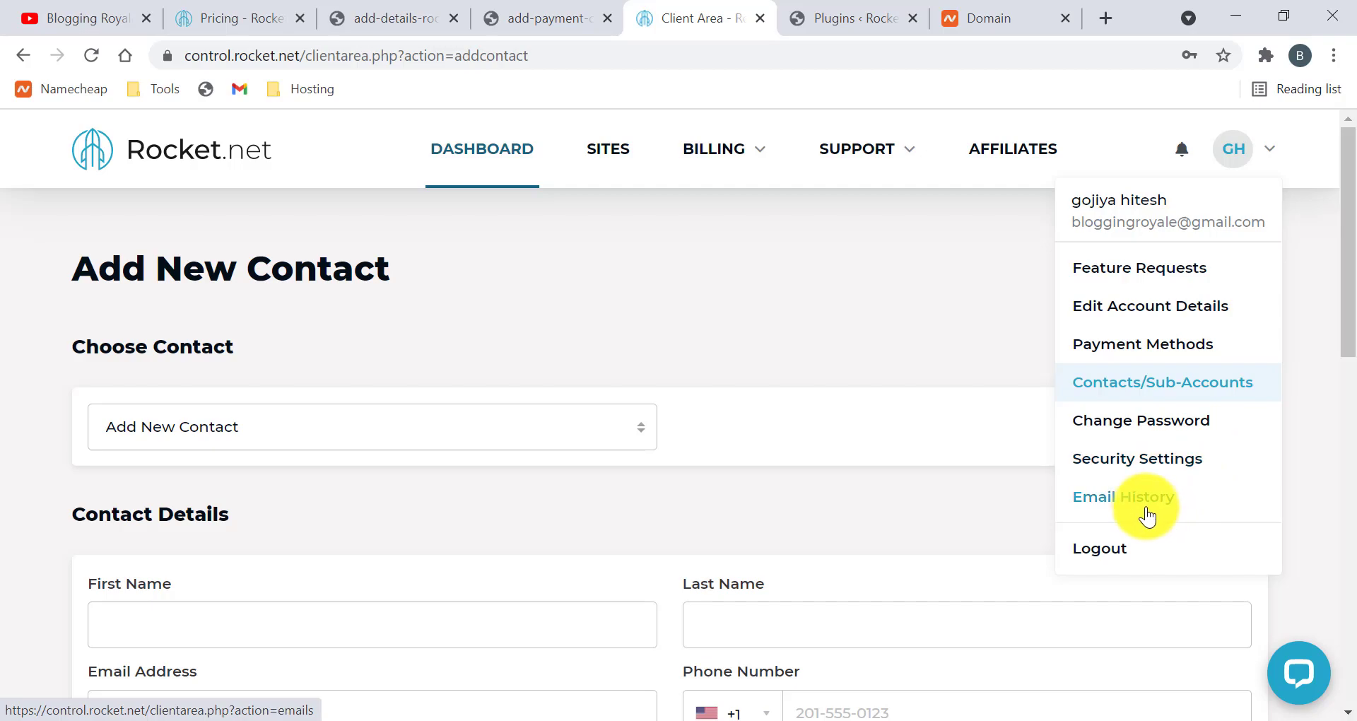
Dismiss the account menu, check the LiveChat bubble, then view the site's WordPress Plugins page
left_click(989, 519)
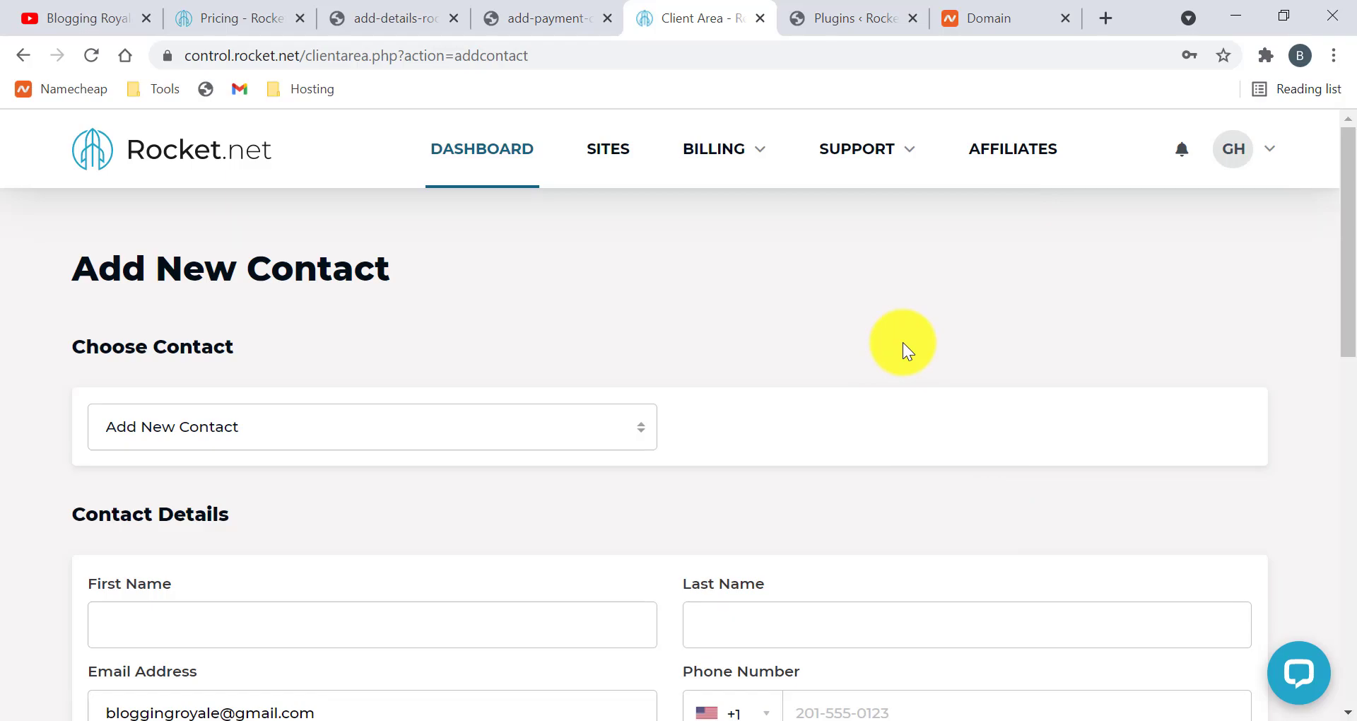
left_click(1299, 672)
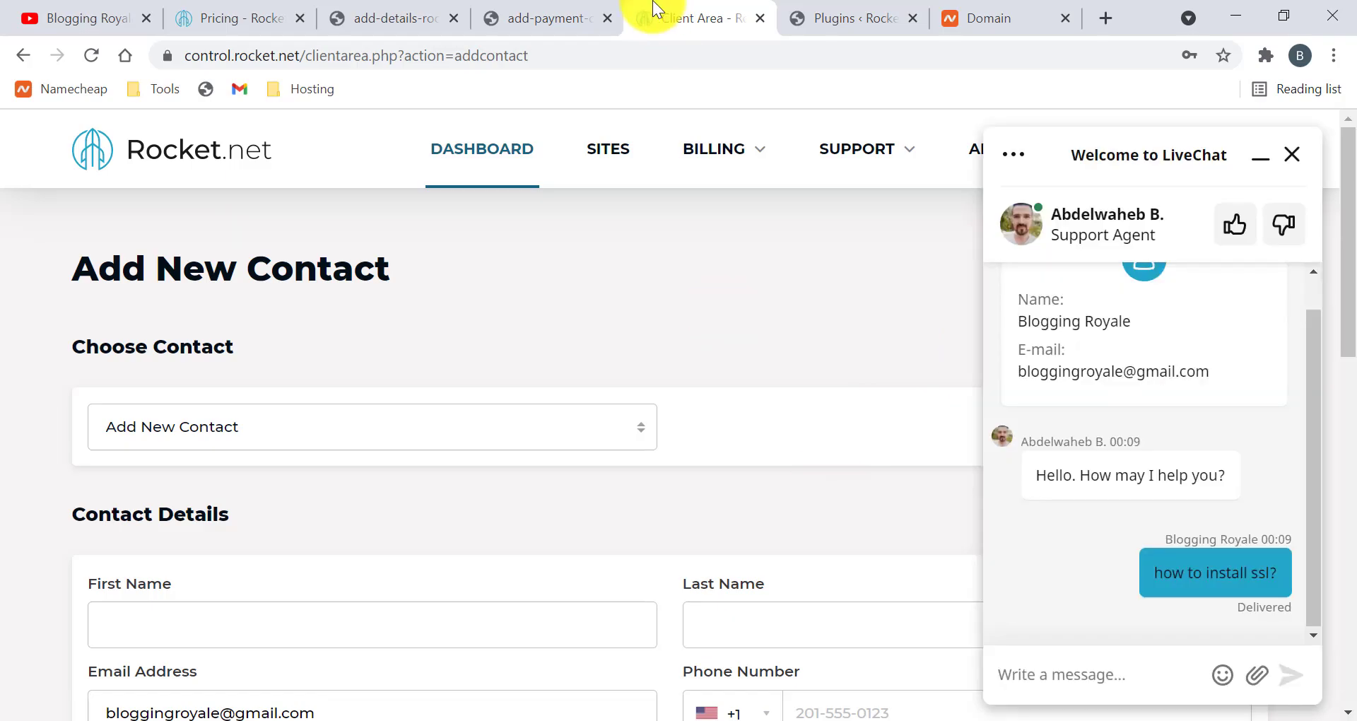
left_click(831, 19)
scroll(682, 287, "up", 3)
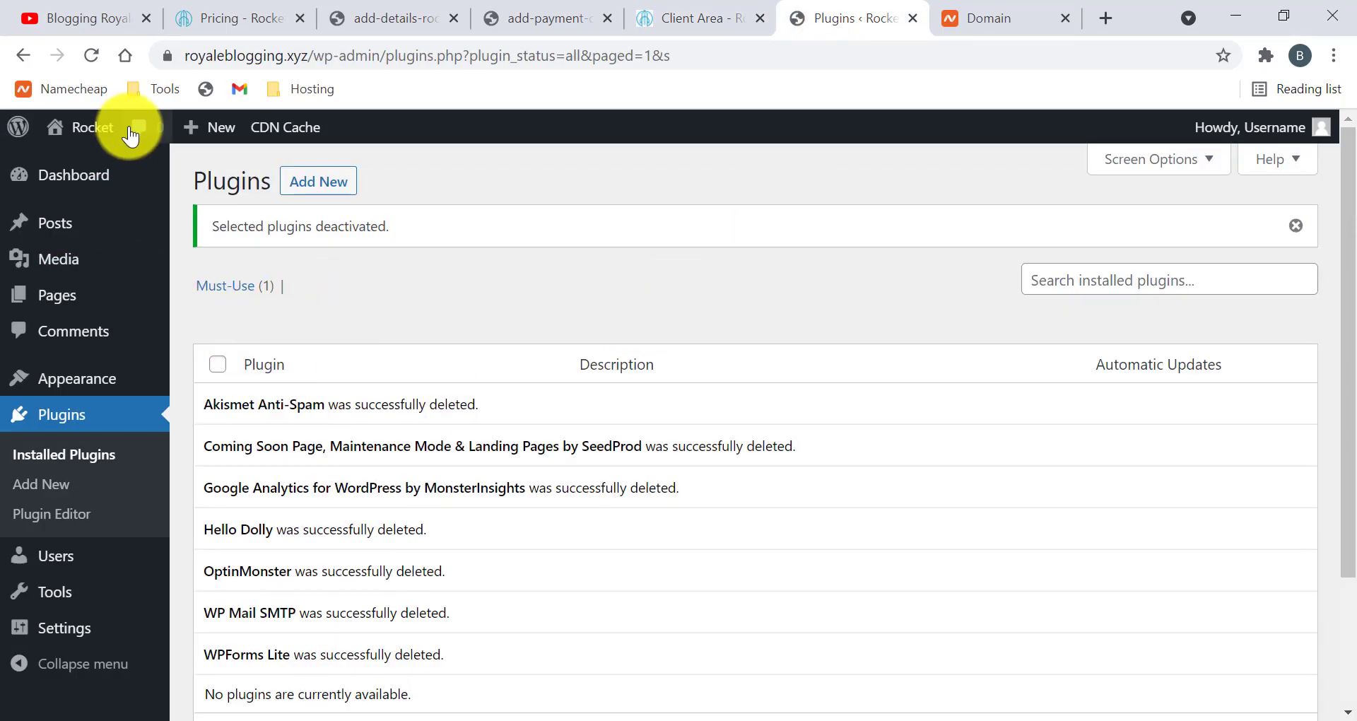
Check the site's certificate details via the padlock, then go to KeyCDN's Performance Test page
left_click(170, 62)
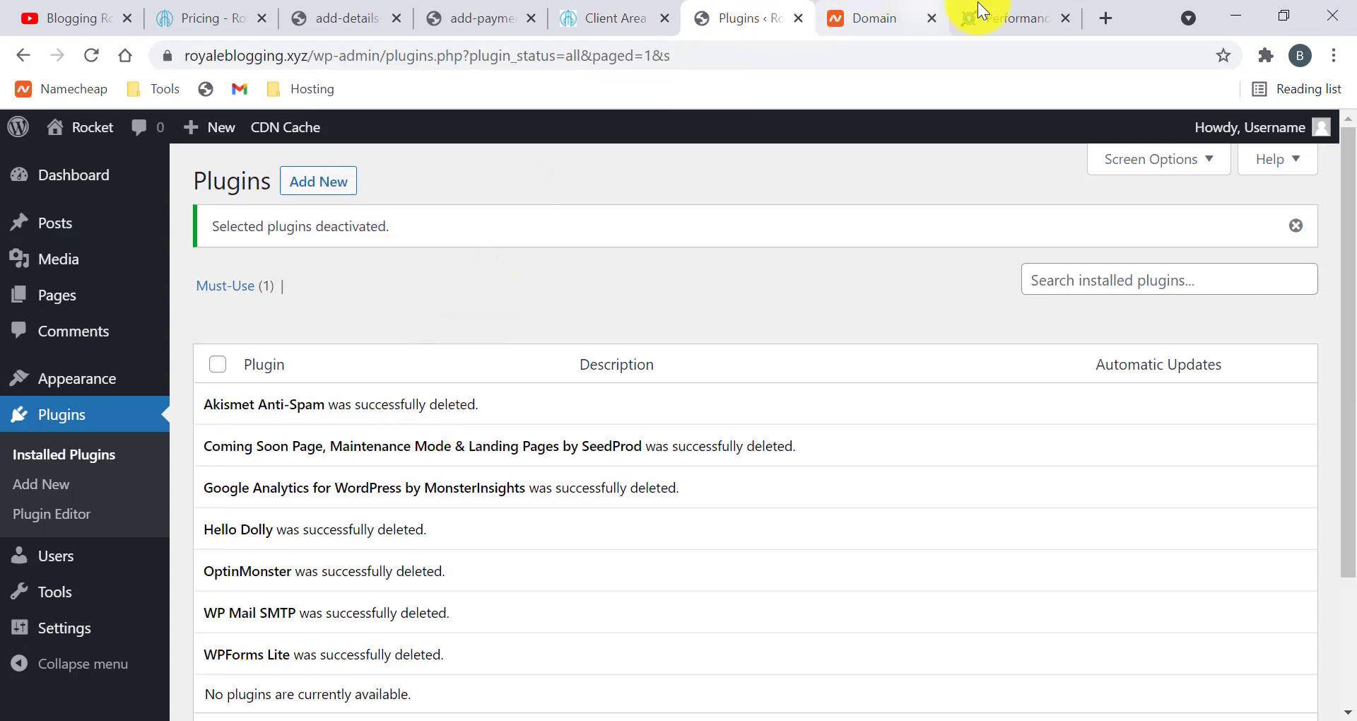
left_click(1029, 15)
left_click(614, 316)
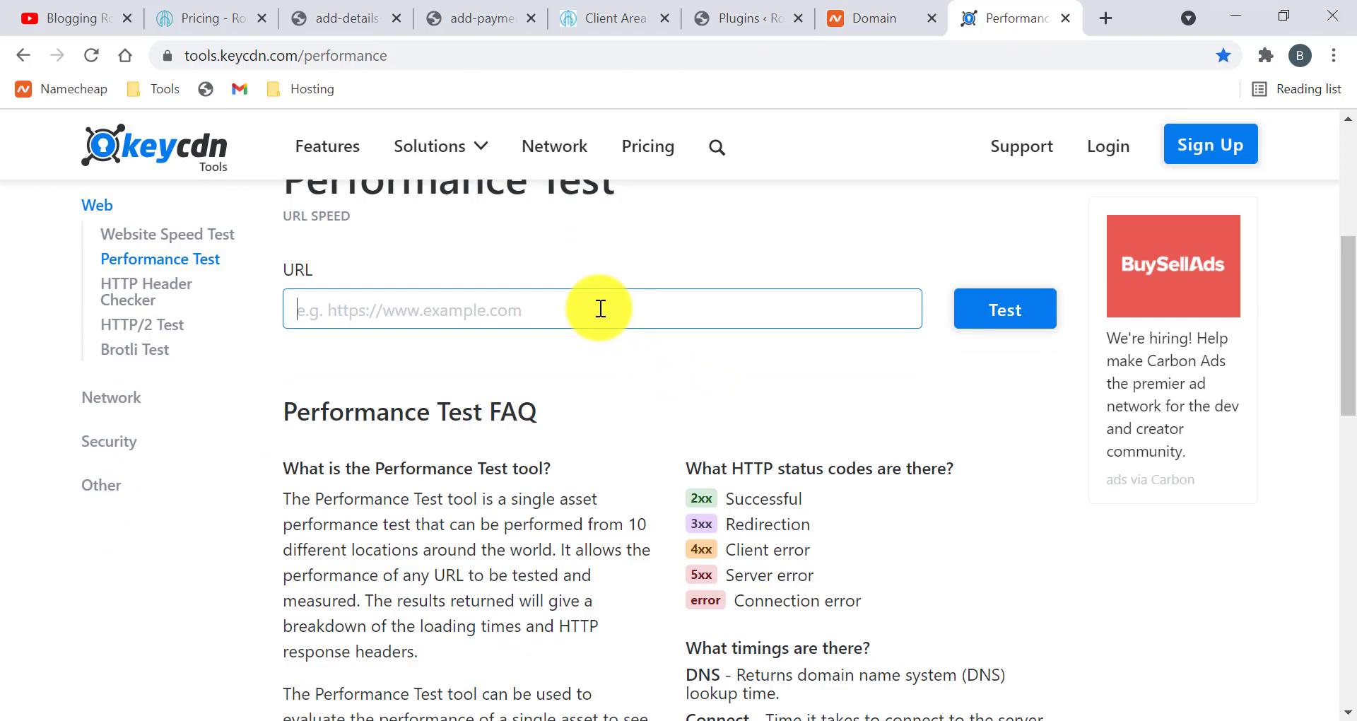
type("https://royaleblogging.xyz/")
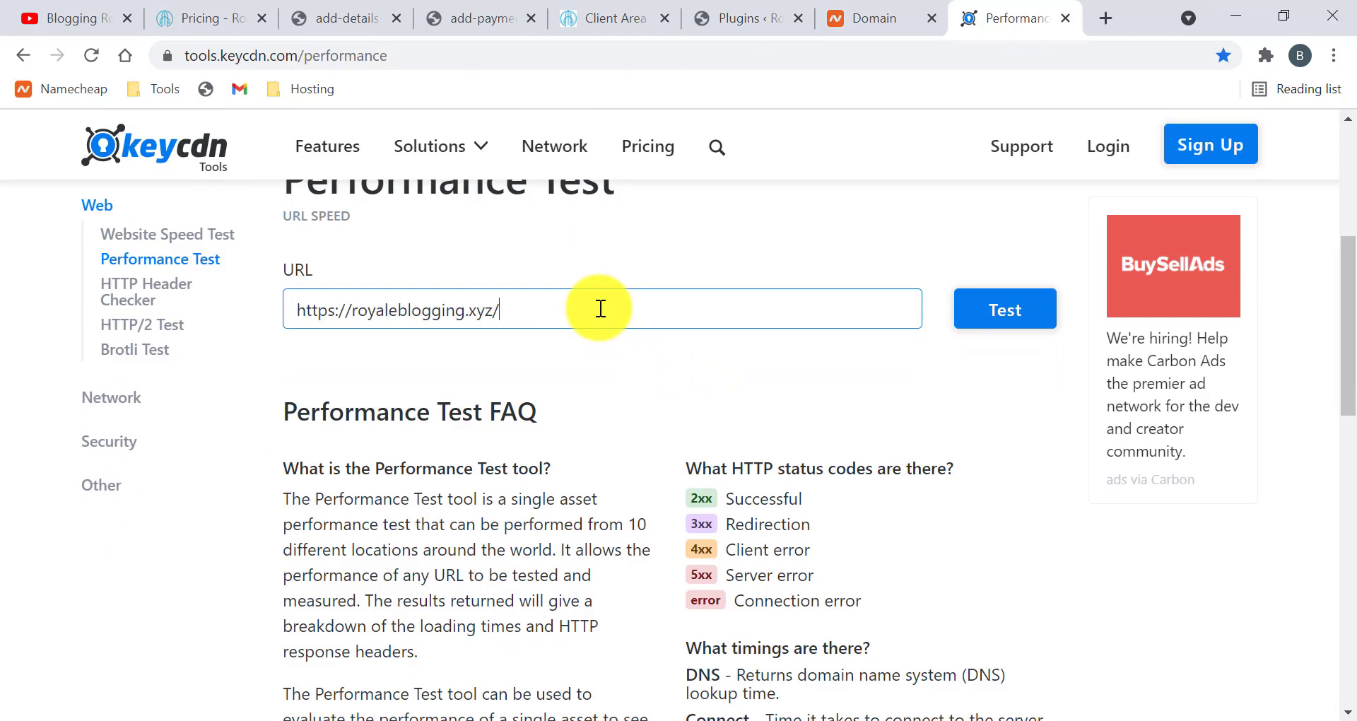
left_click(969, 311)
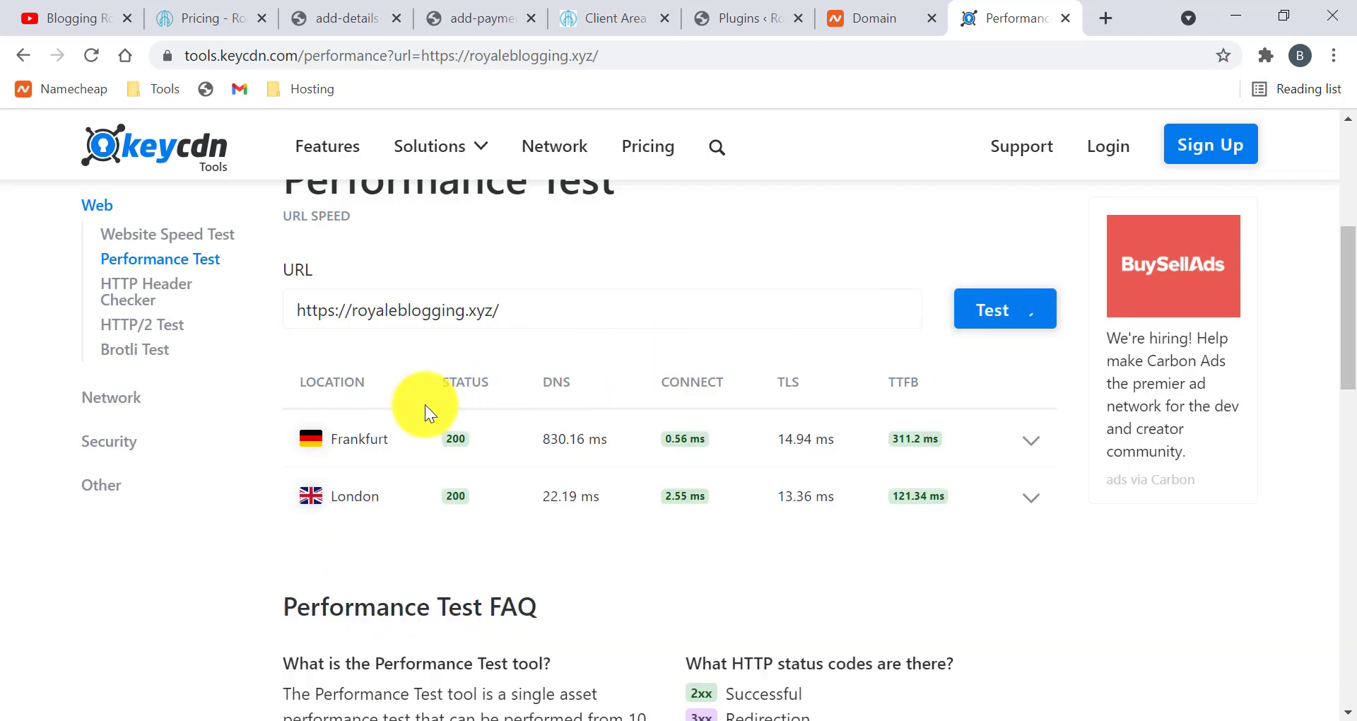
Scroll through the results table reviewing DNS, connect, TLS and TTFB times per location
scroll(625, 405, "down", 2)
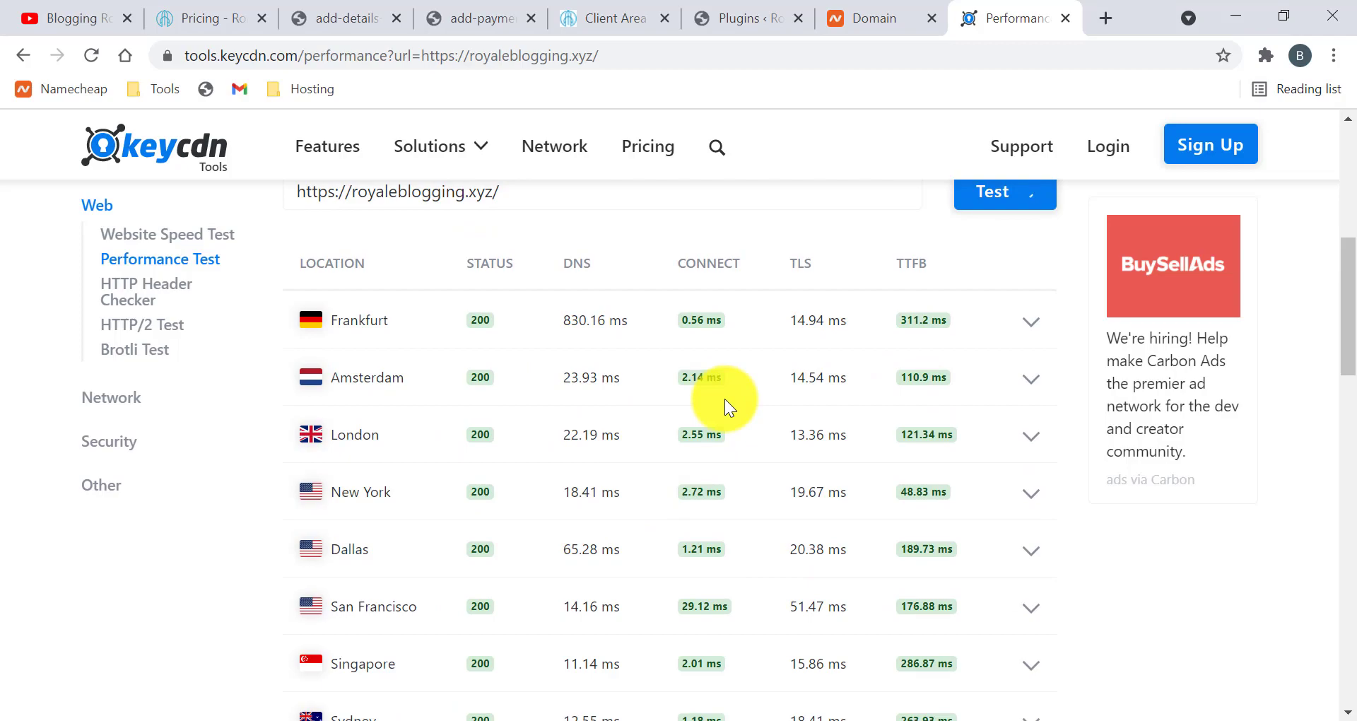
scroll(723, 398, "down", 2)
scroll(1006, 444, "up", 3)
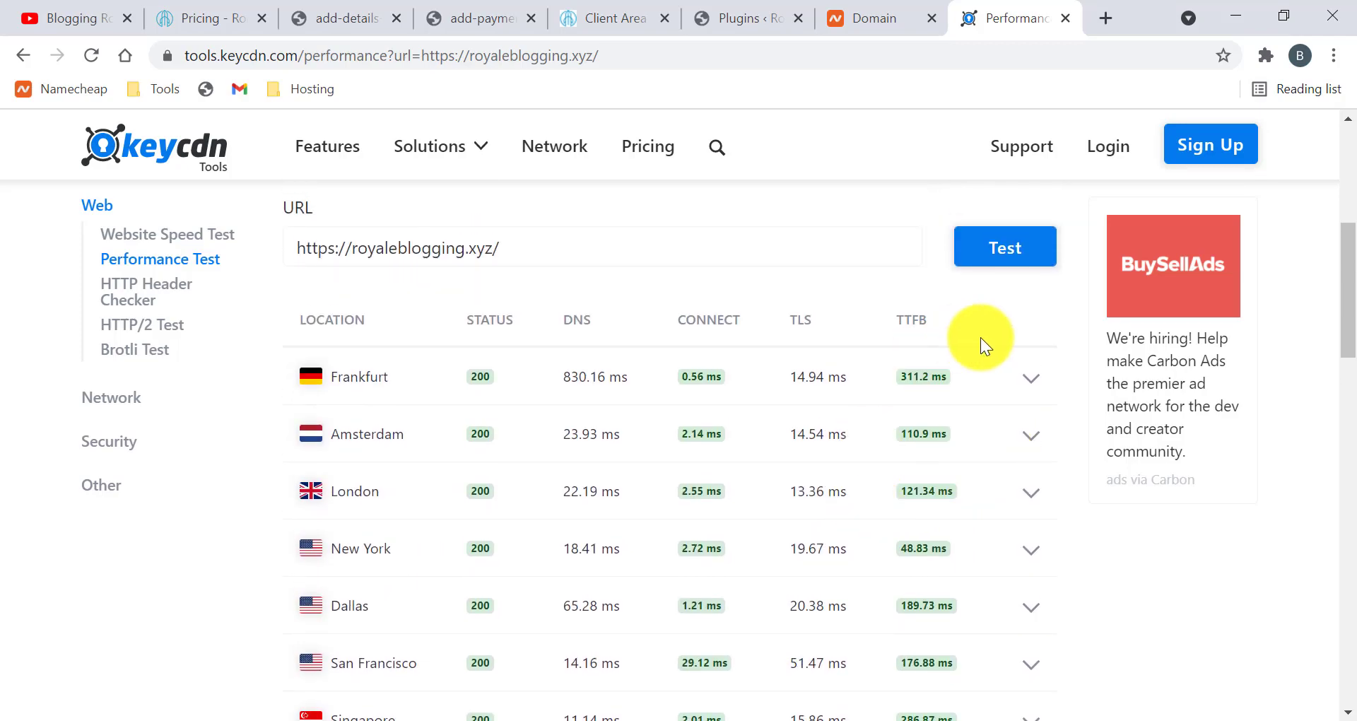
scroll(981, 337, "down", 2)
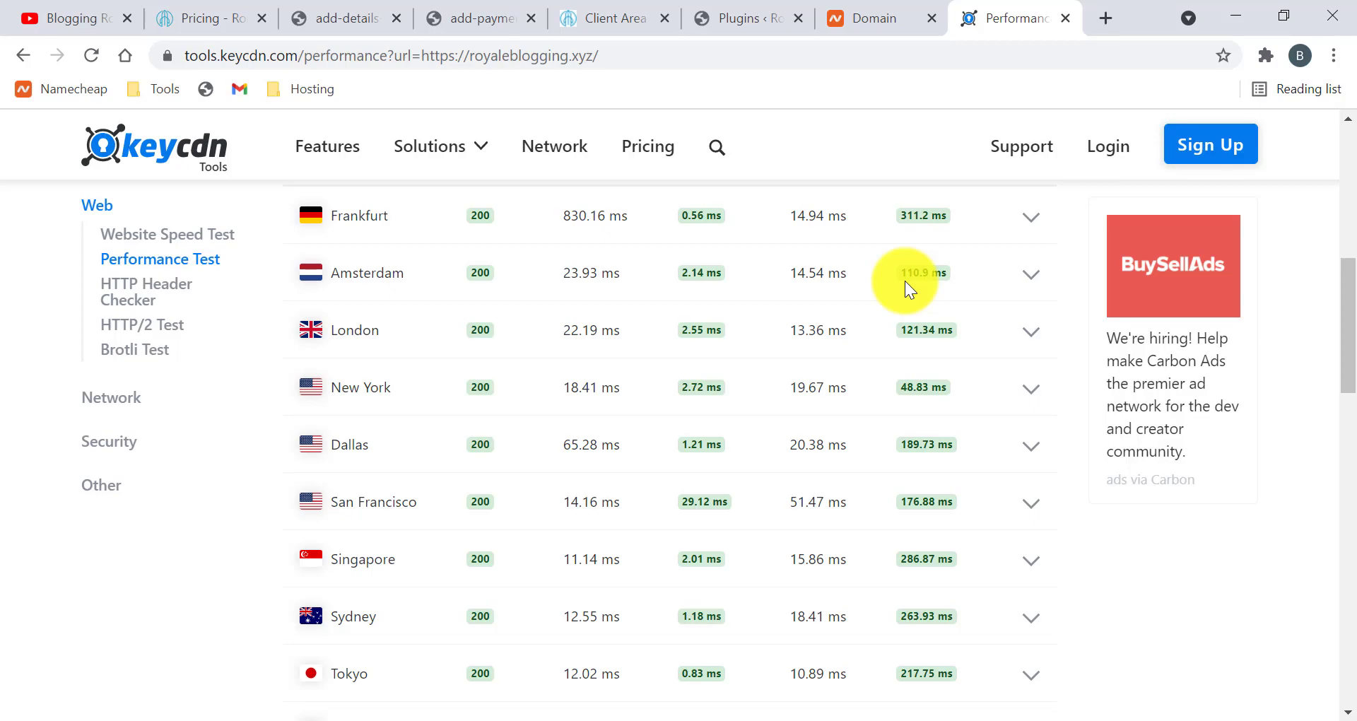
scroll(904, 282, "down", 1)
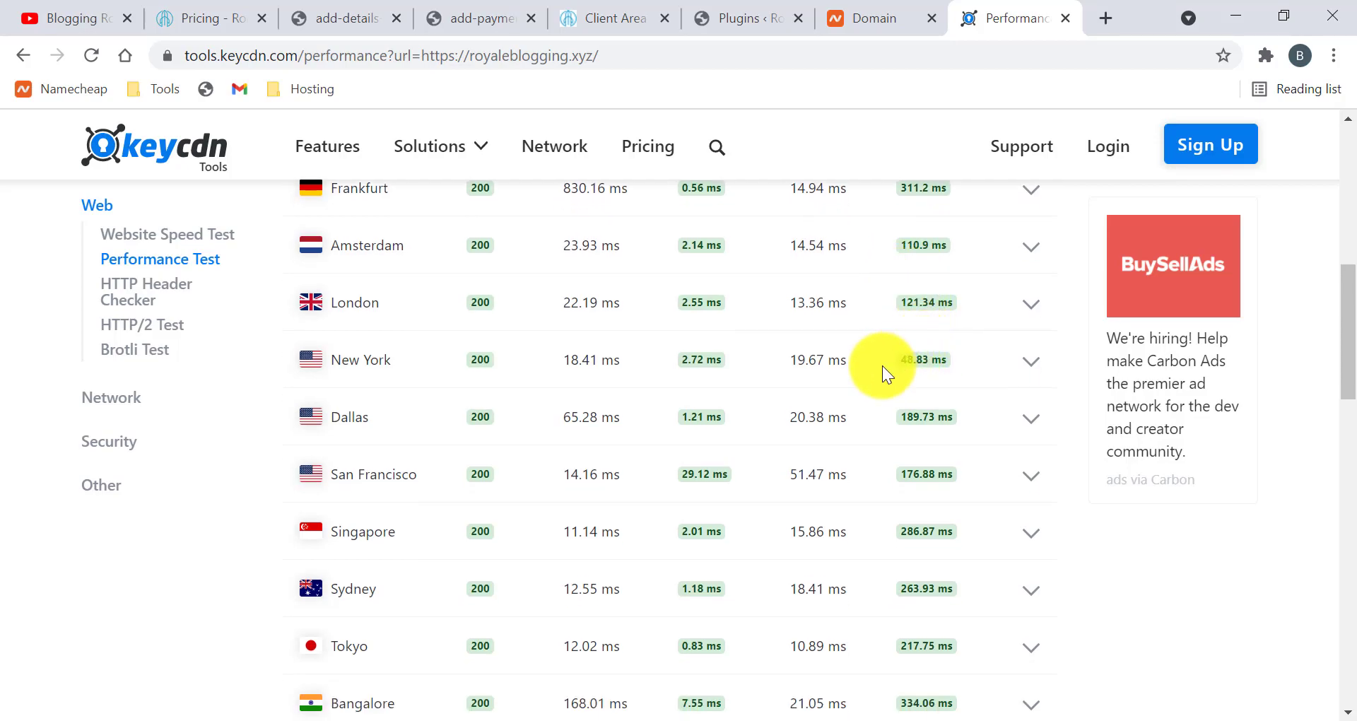
scroll(902, 430, "down", 3)
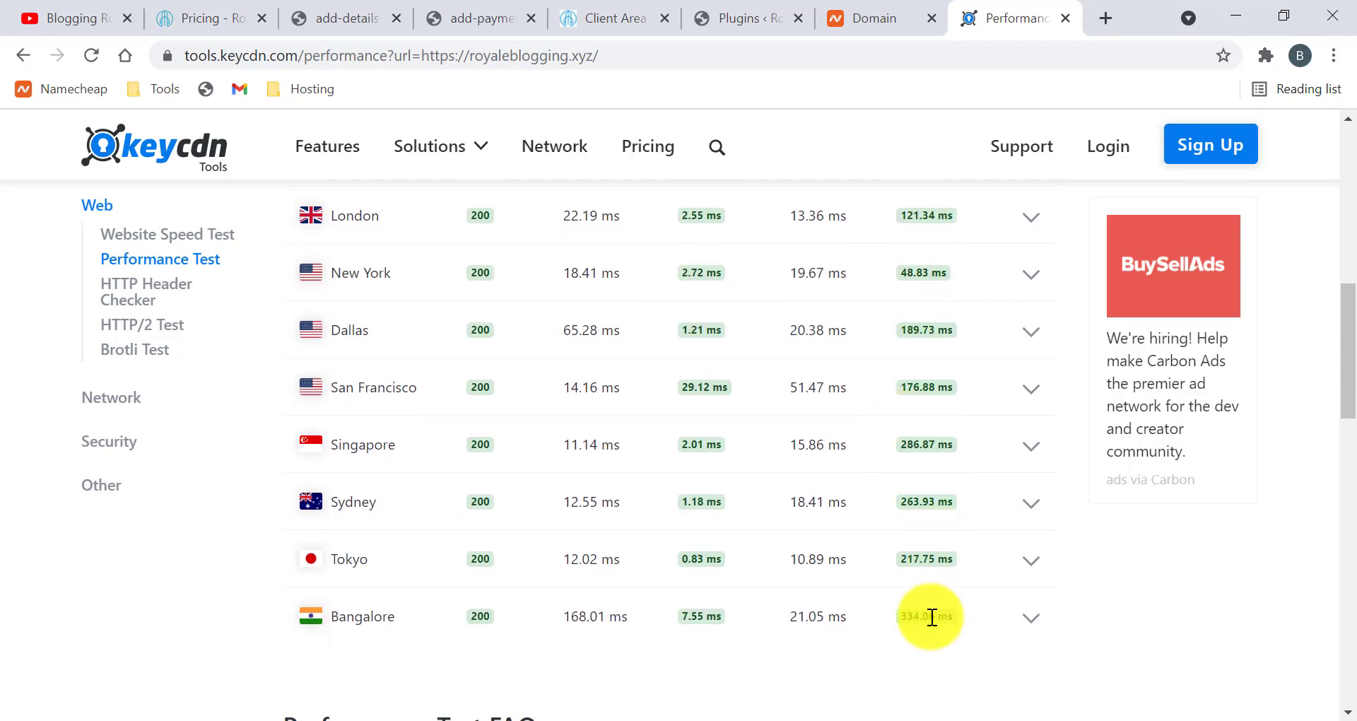
scroll(682, 478, "up", 5)
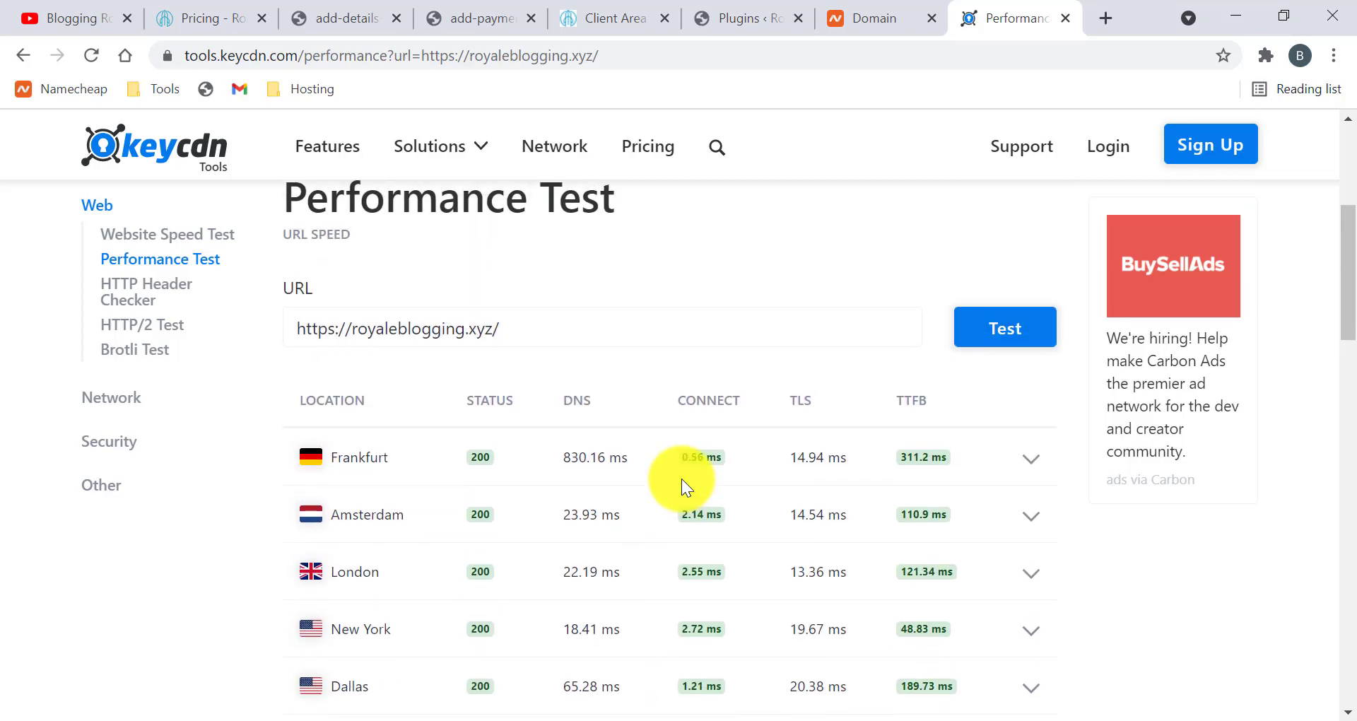
scroll(682, 478, "down", 1)
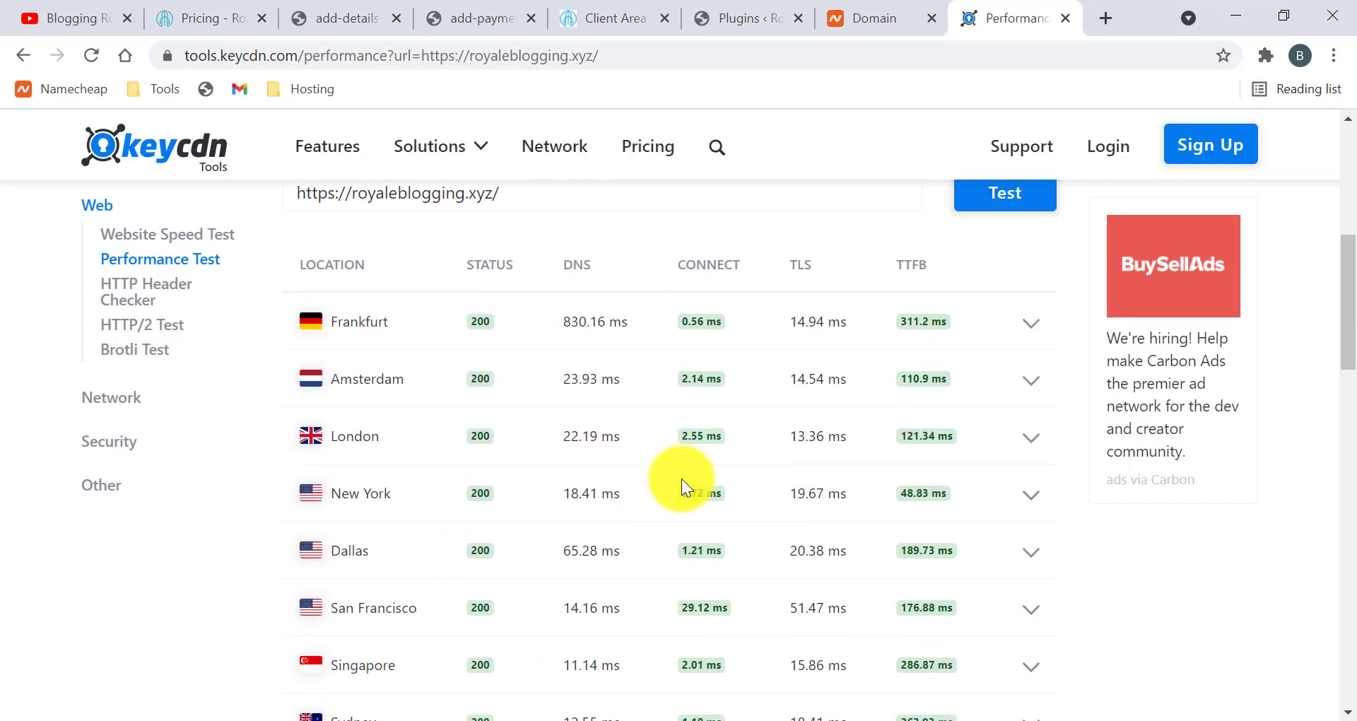
scroll(682, 478, "down", 2)
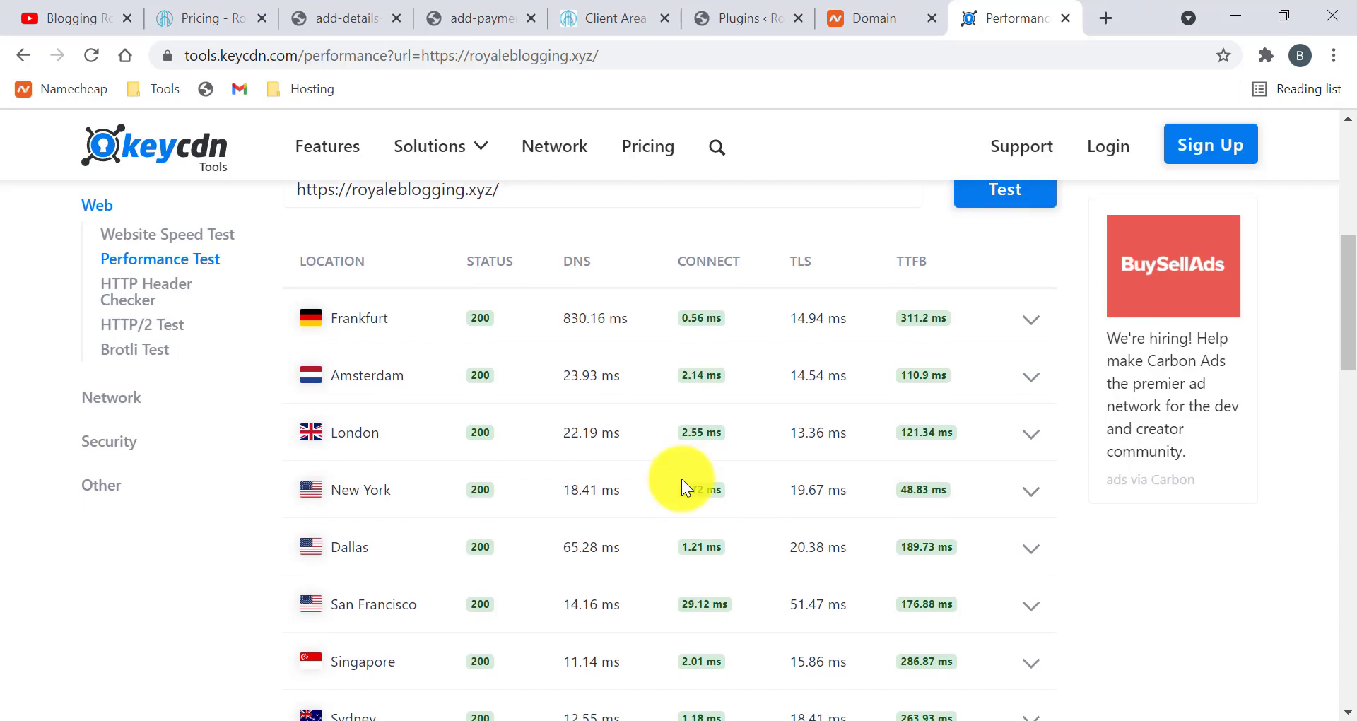
scroll(903, 478, "down", 1)
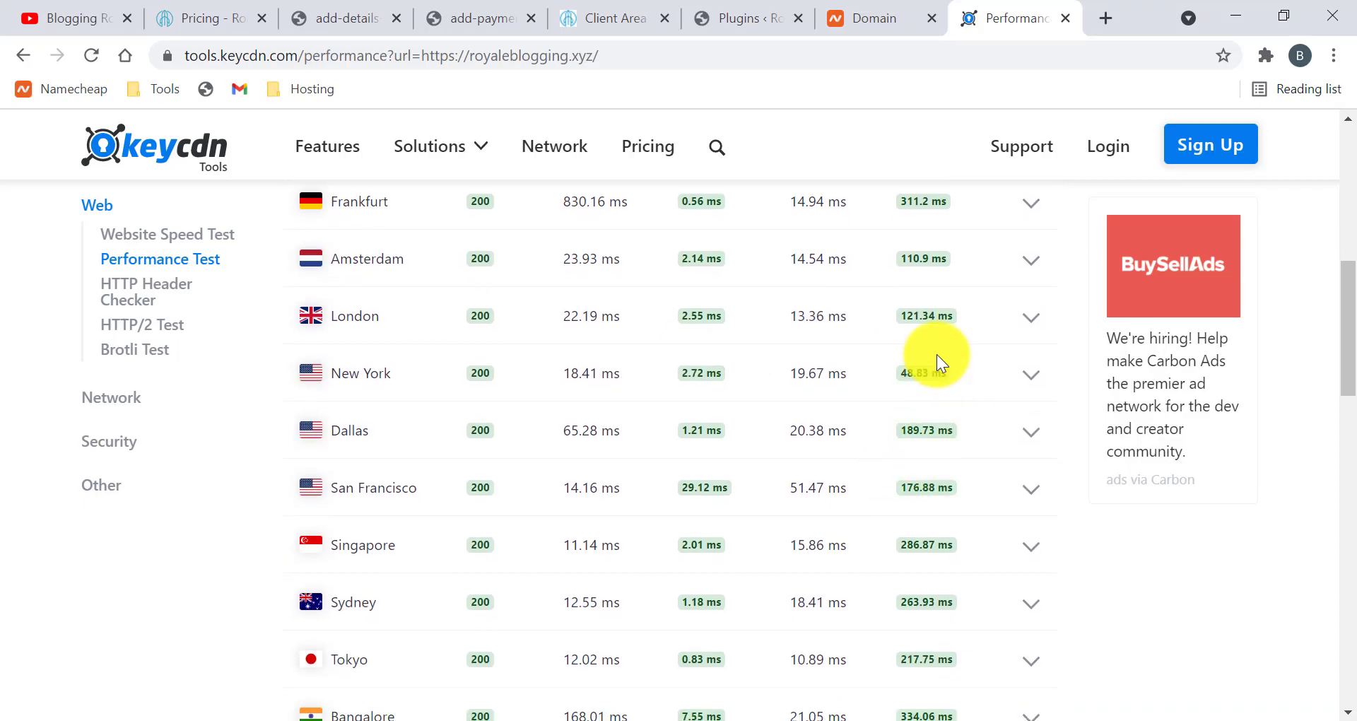
scroll(913, 367, "up", 1)
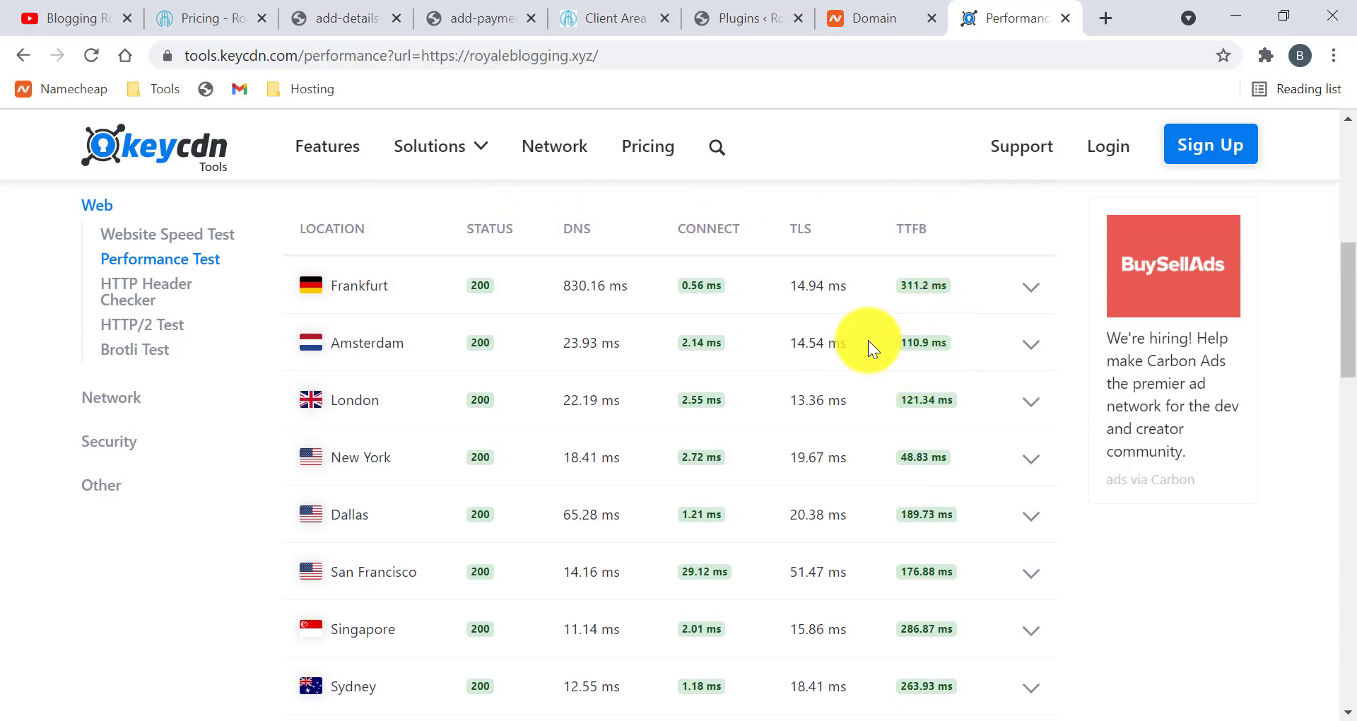
scroll(870, 344, "down", 1)
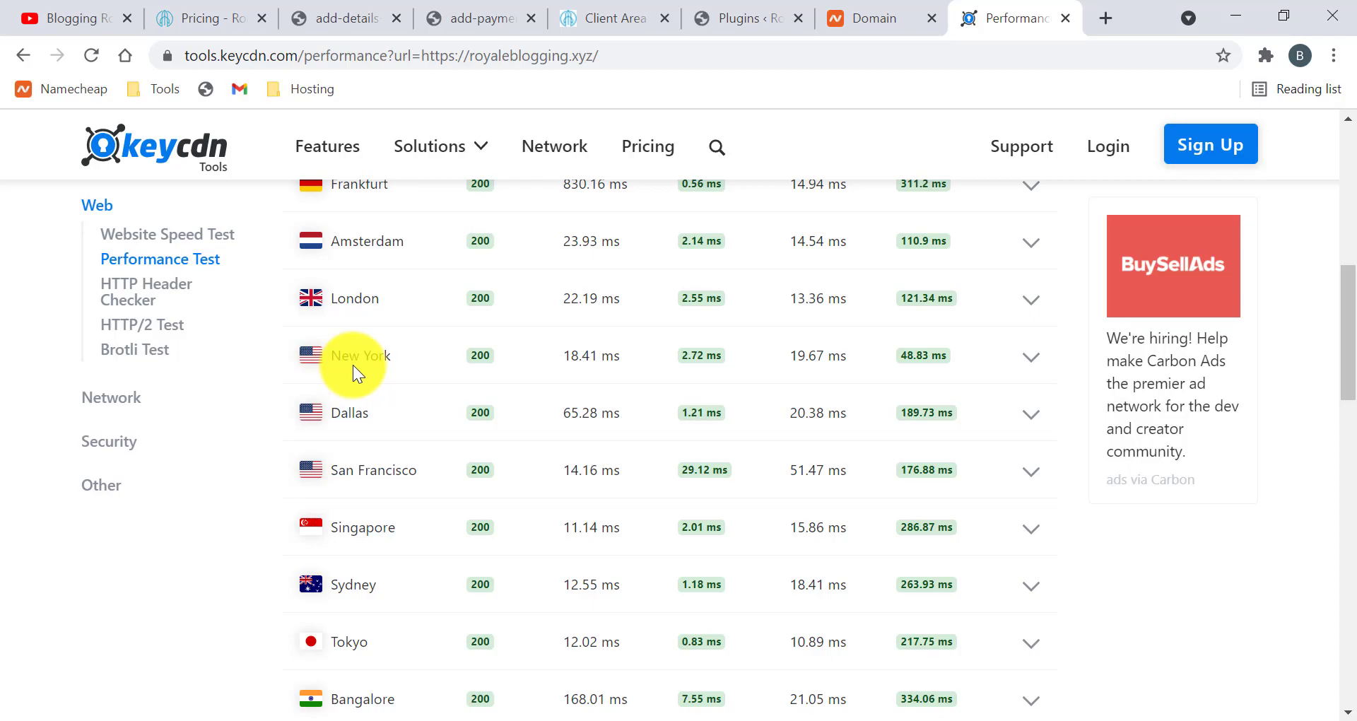
scroll(353, 364, "down", 1)
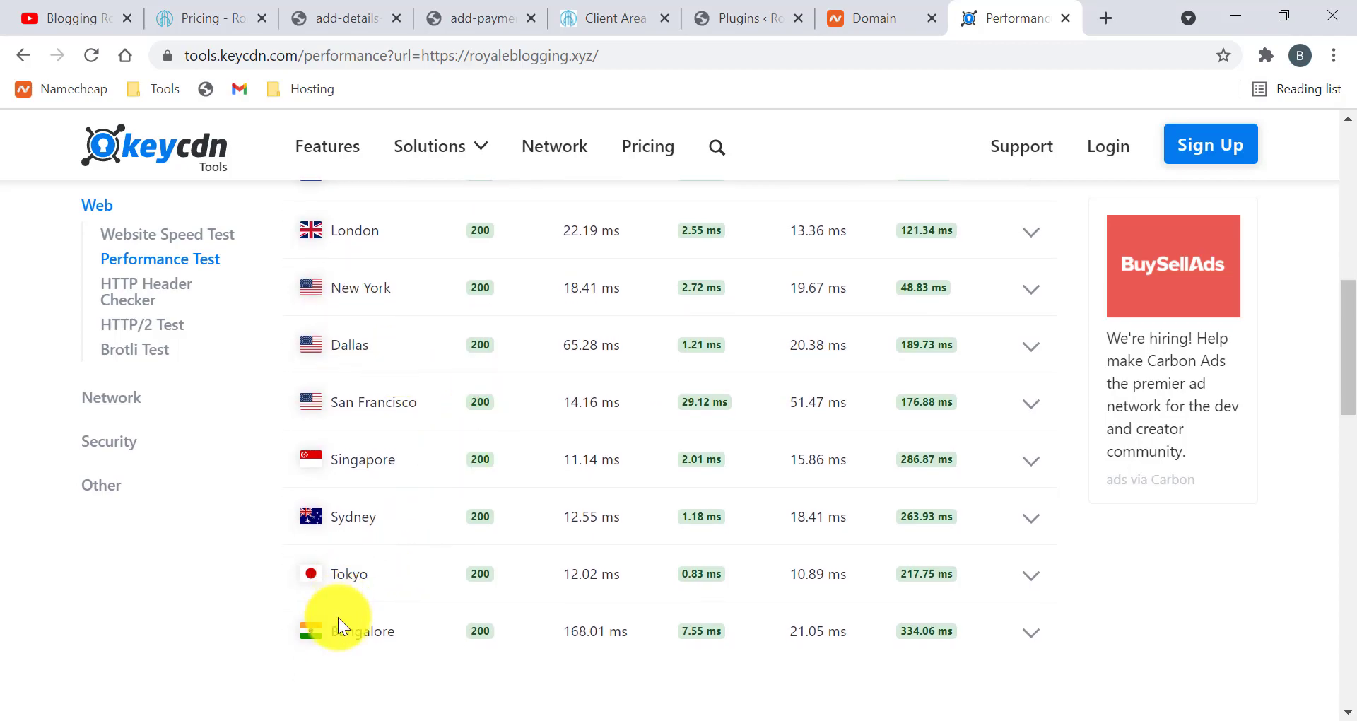